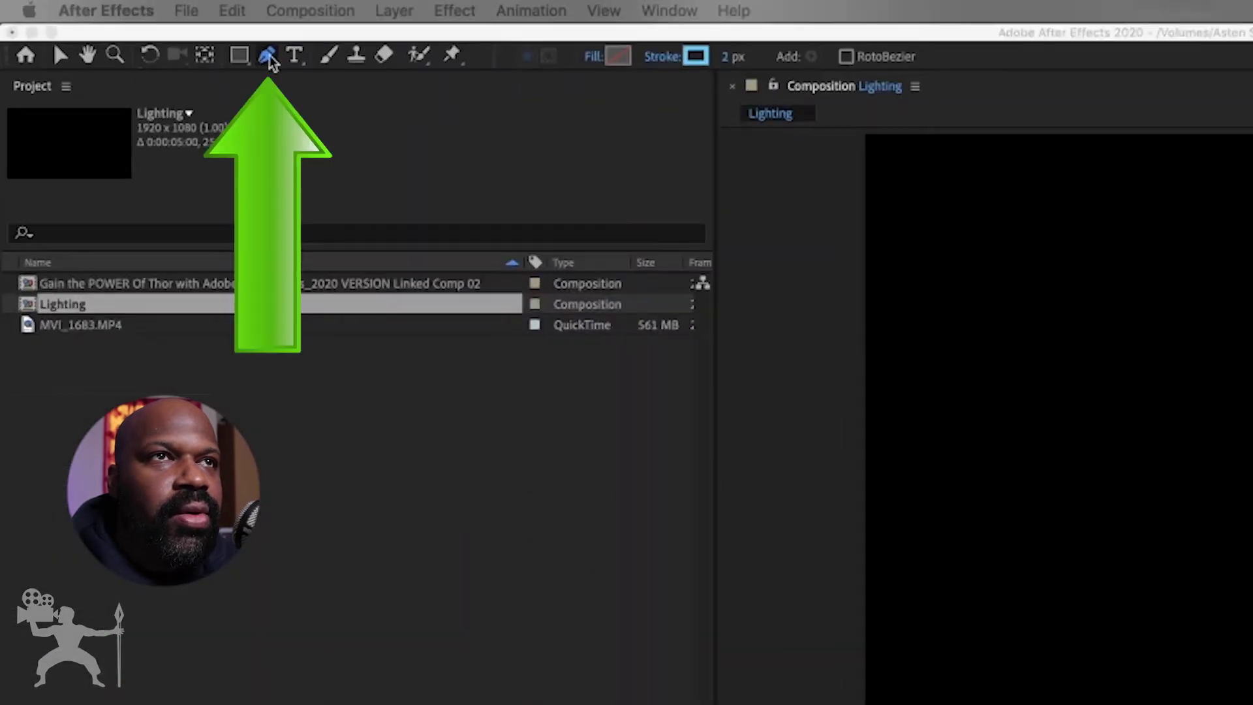
- Draw an open five-point arched line across the composition with the Pen tool and add a new adjustment layer above it
{"action": "left_click", "coordinate": [1077, 595]}
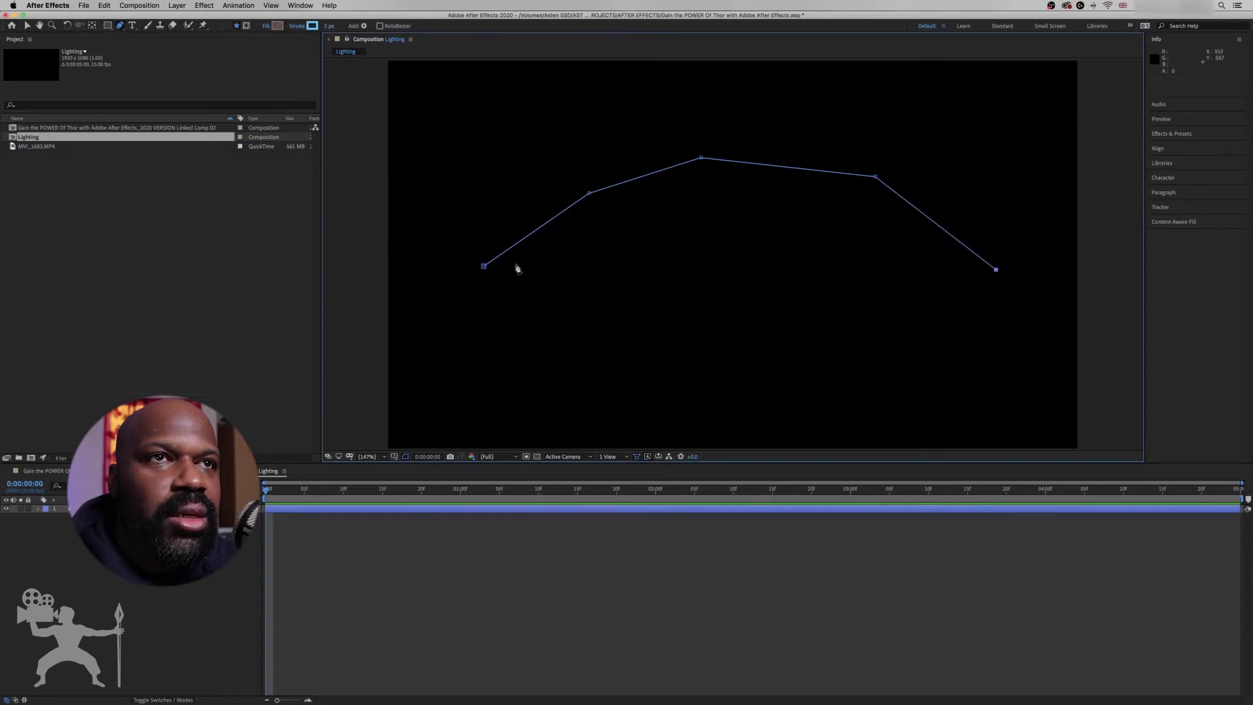
{"action": "left_click", "coordinate": [176, 6]}
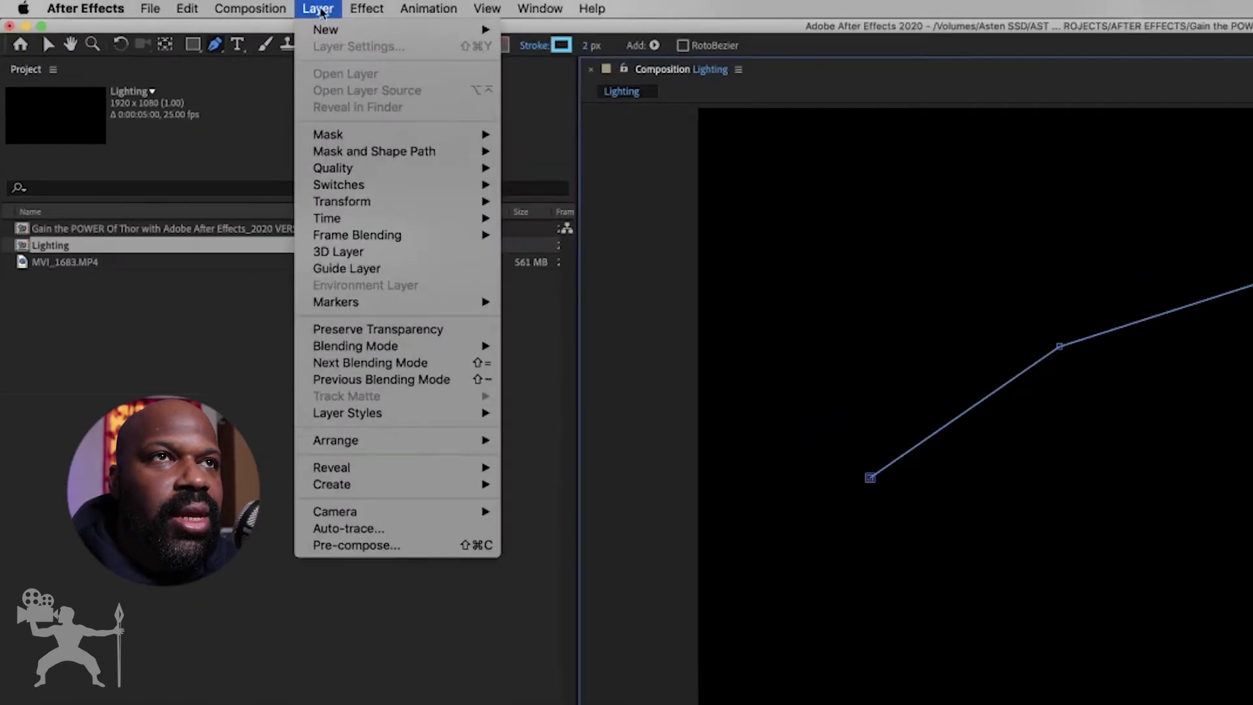
{"action": "mouse_move", "coordinate": [326, 29]}
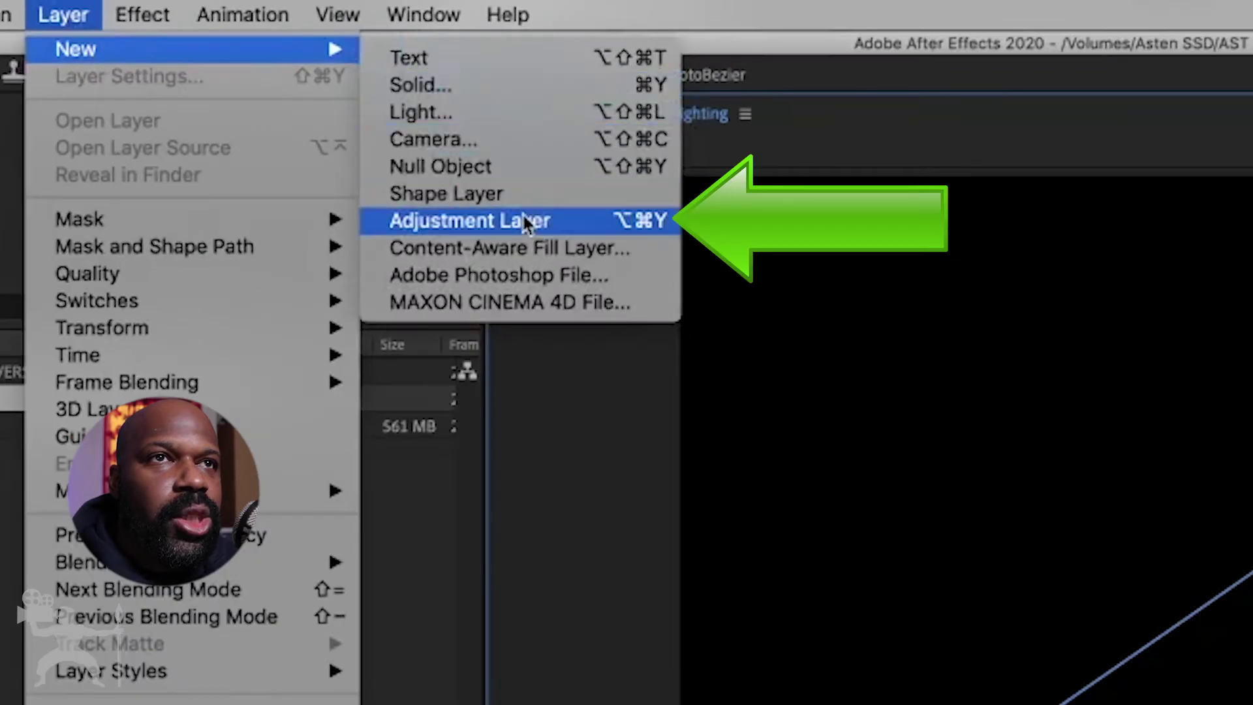
{"action": "left_click", "coordinate": [587, 225]}
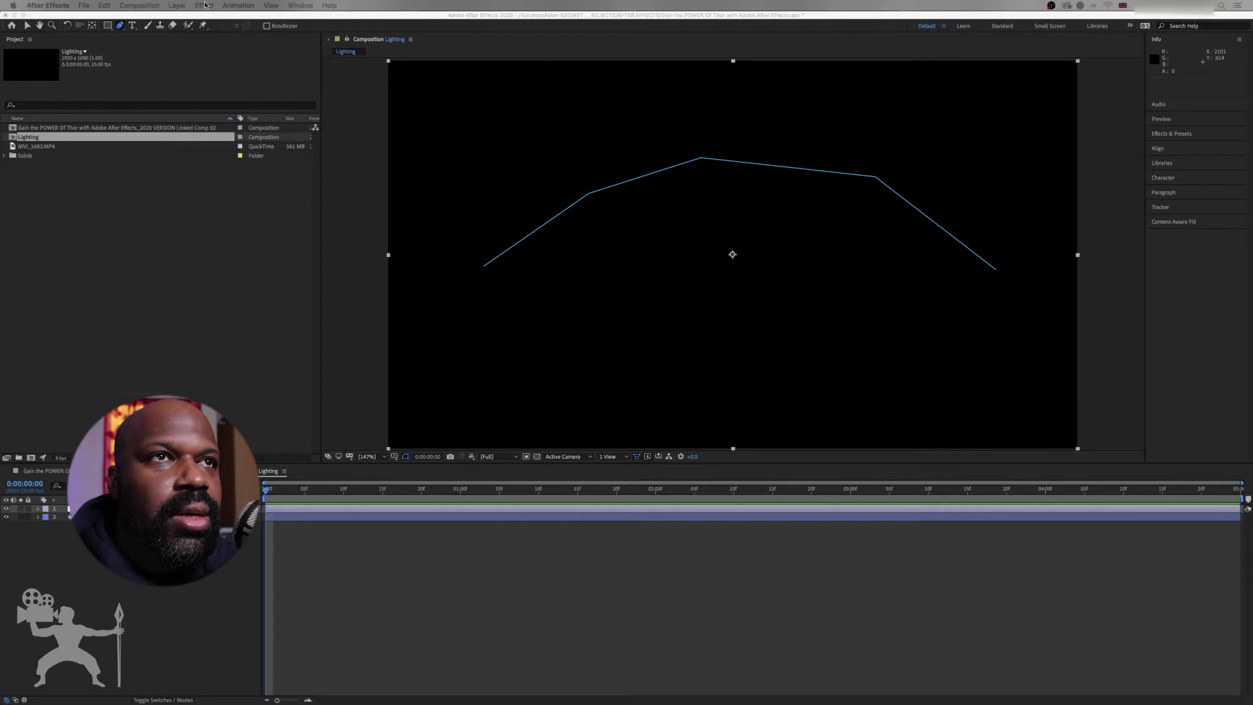
- Apply the Turbulent Displace distortion effect to the adjustment layer
{"action": "left_click", "coordinate": [204, 5]}
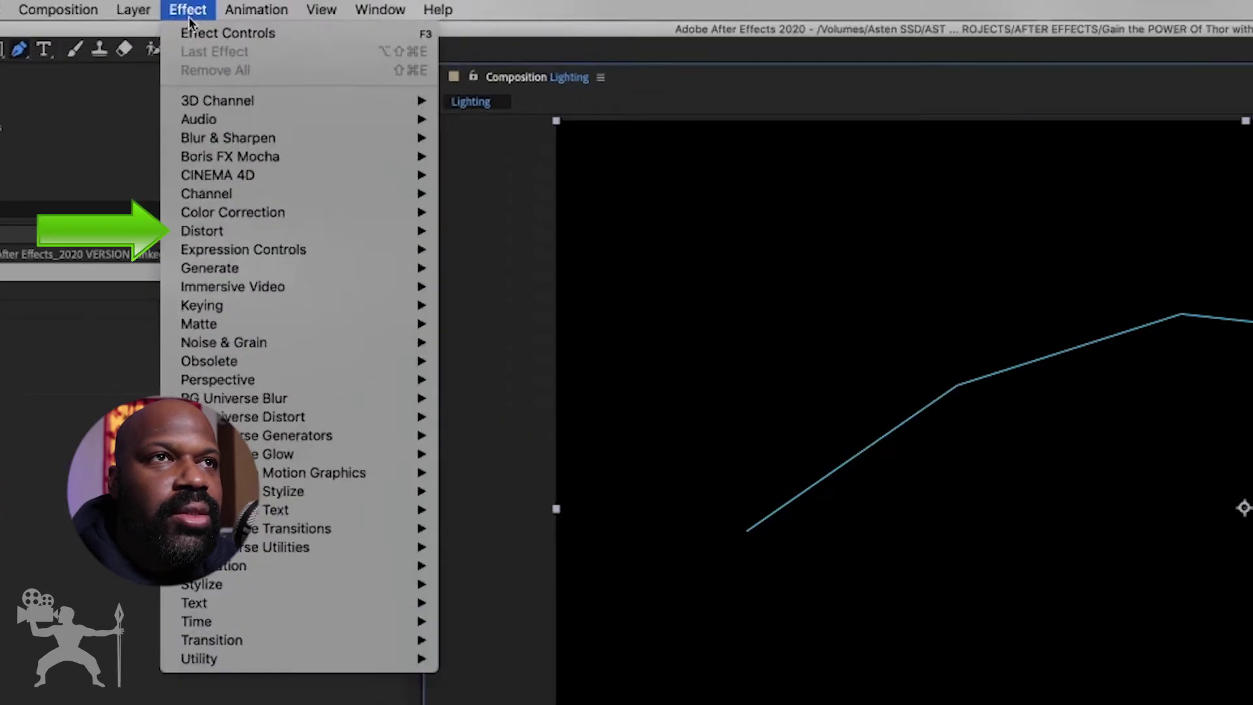
{"action": "mouse_move", "coordinate": [267, 233]}
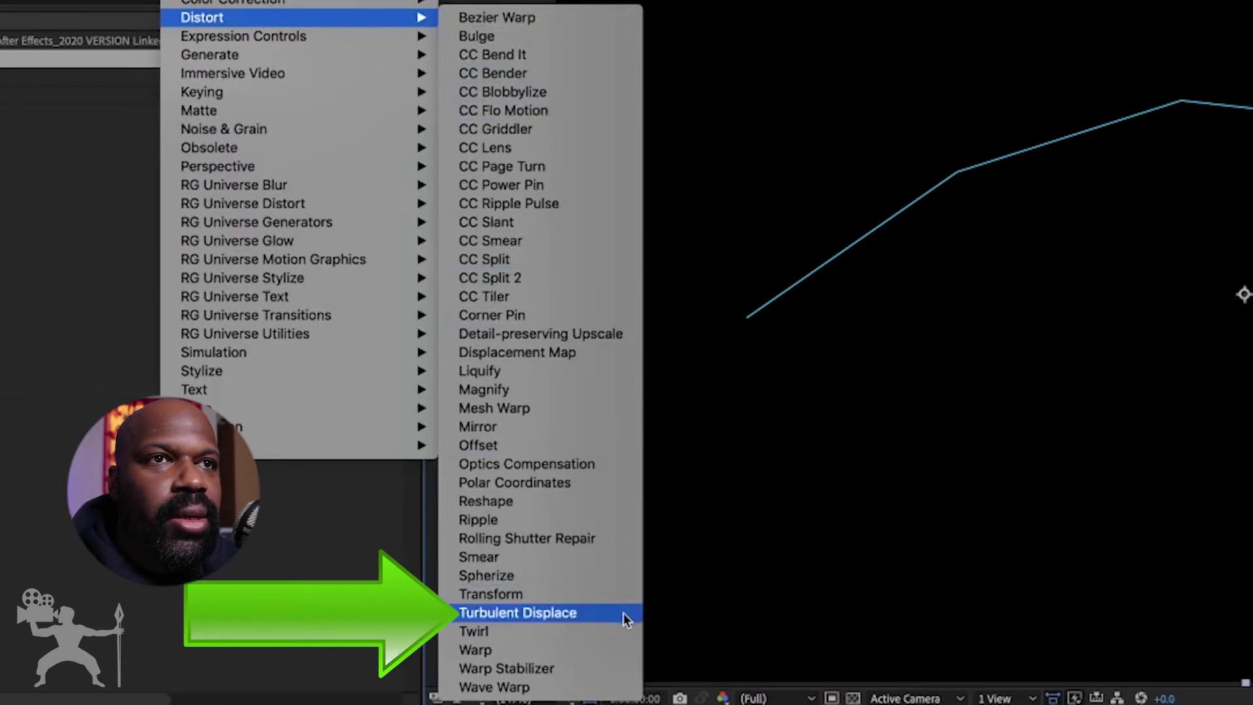
{"action": "left_click", "coordinate": [624, 613]}
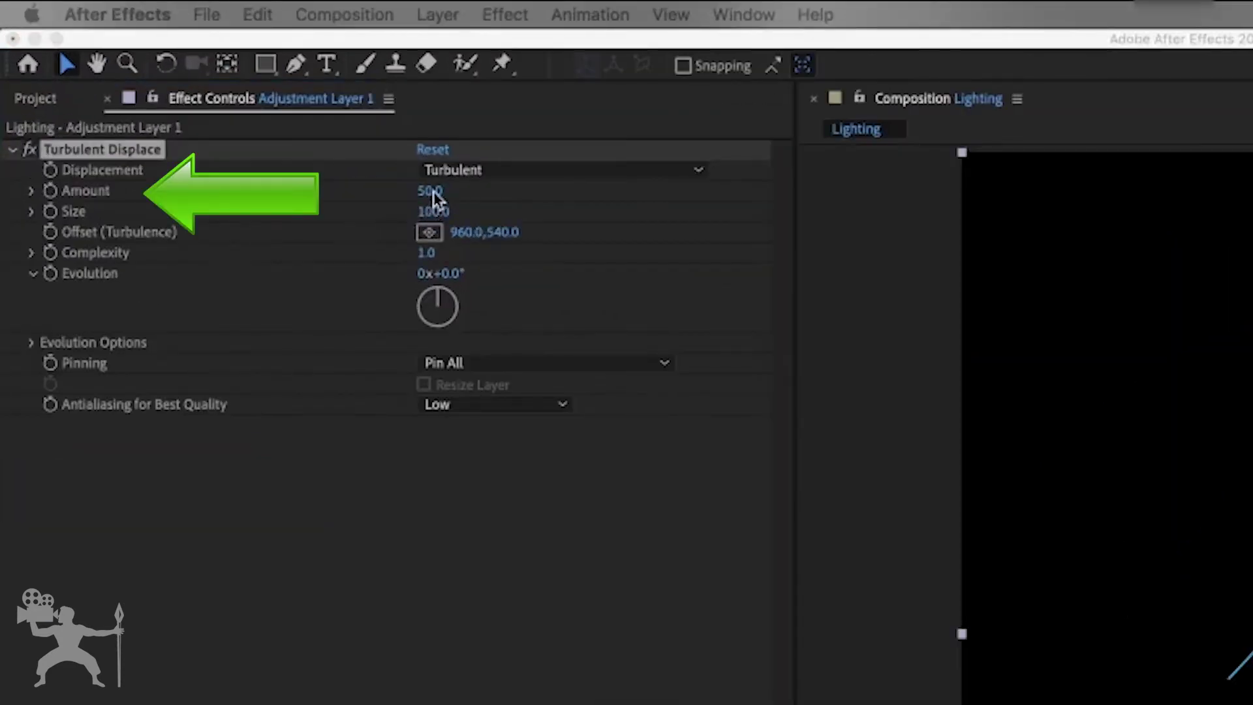
- Set the Turbulent Displace amount to 90 and size to 3, with High antialiasing
{"action": "left_click", "coordinate": [433, 190]}
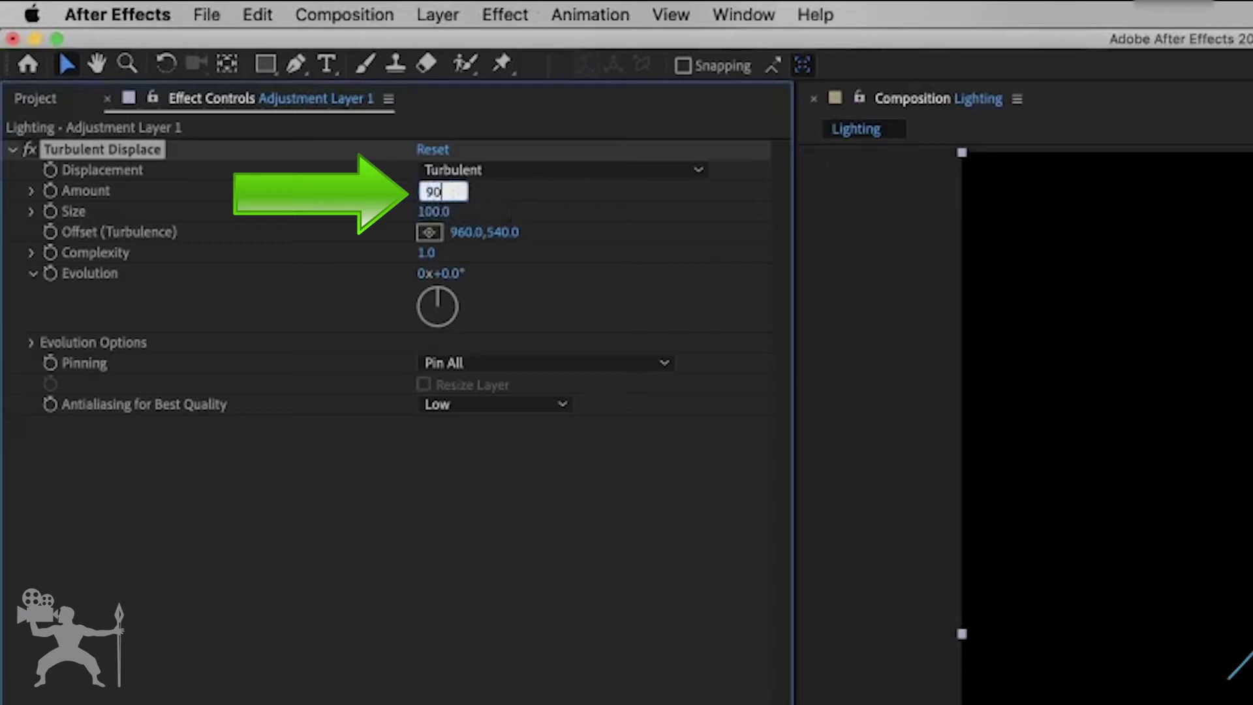
{"action": "key", "text": "Return"}
{"action": "left_click", "coordinate": [434, 212]}
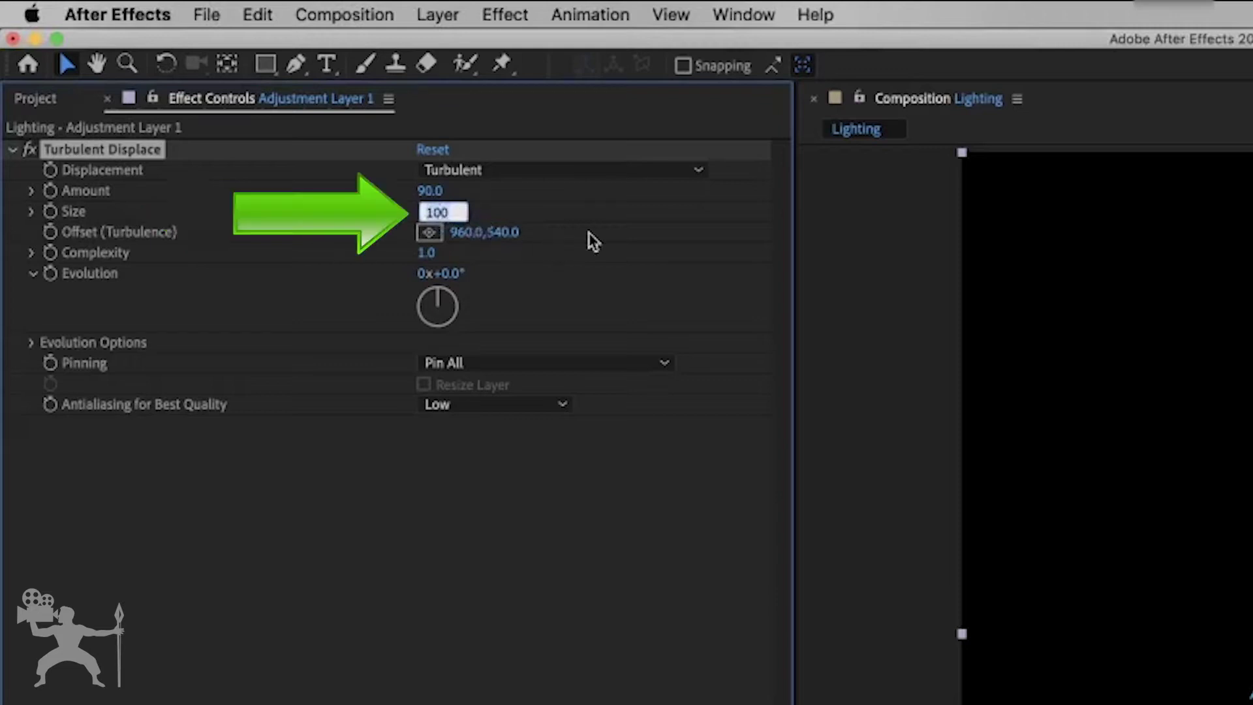
{"action": "type", "text": "3"}
{"action": "key", "text": "Return"}
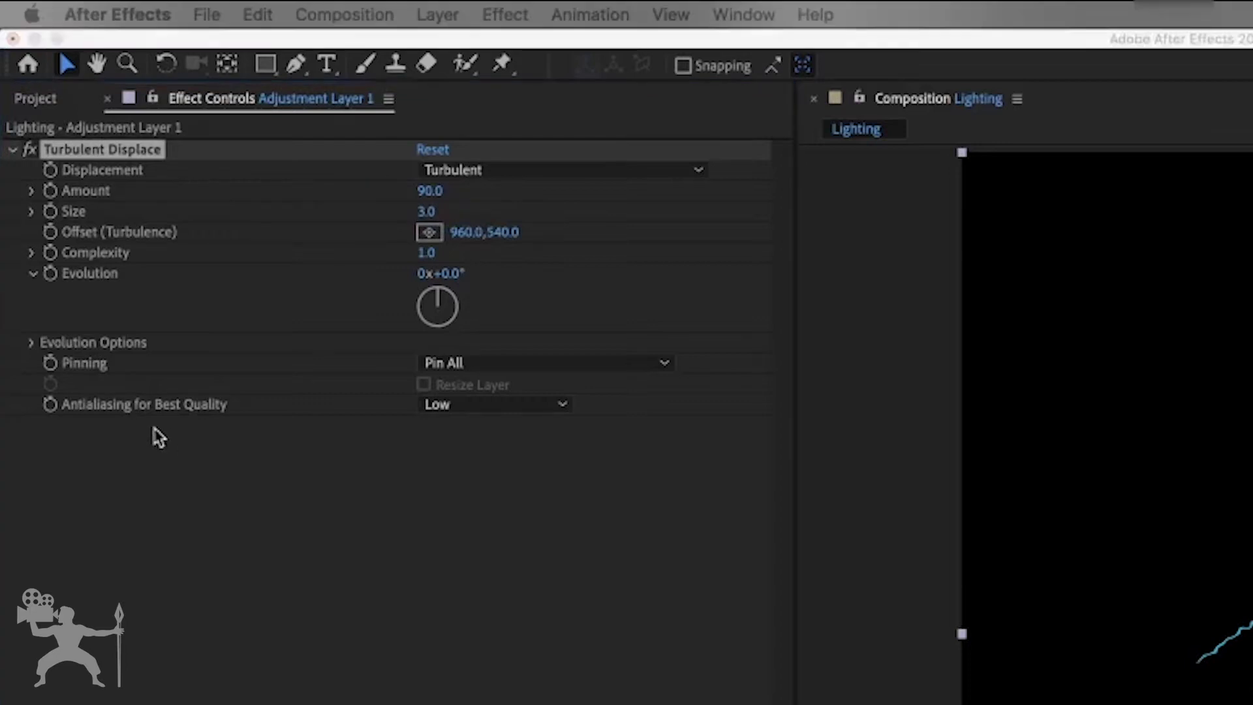
{"action": "left_click", "coordinate": [564, 405]}
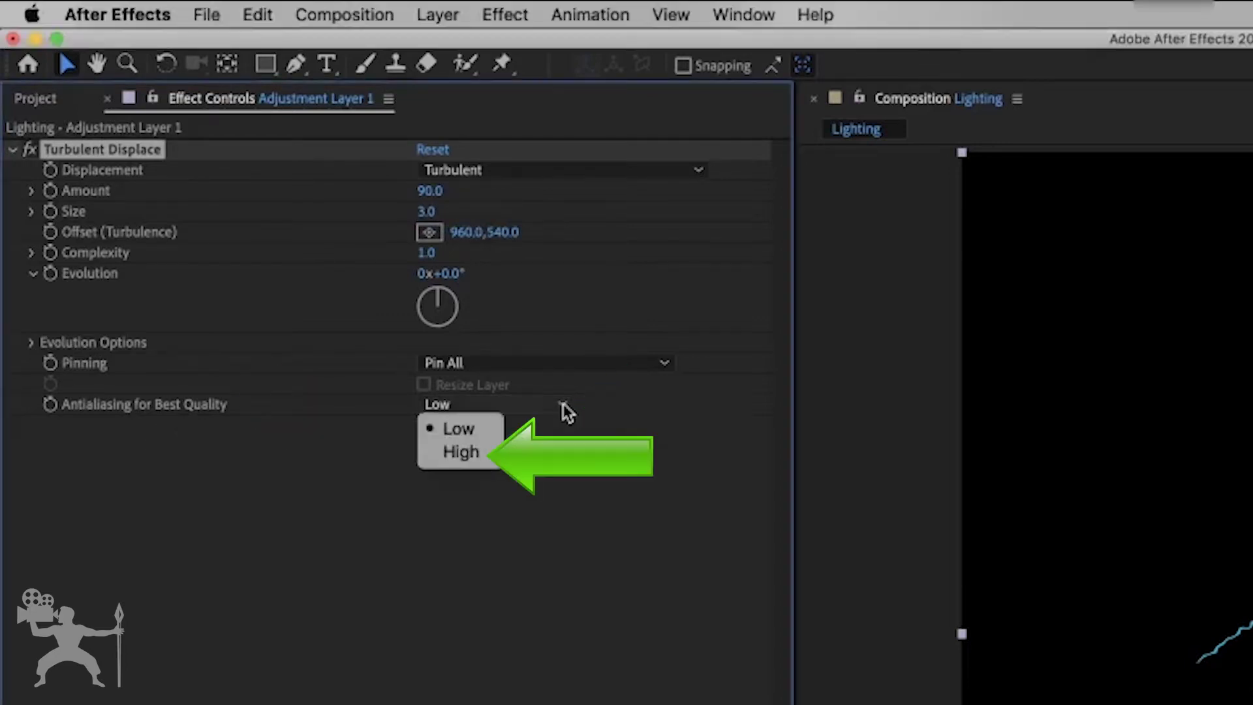
{"action": "left_click", "coordinate": [491, 461]}
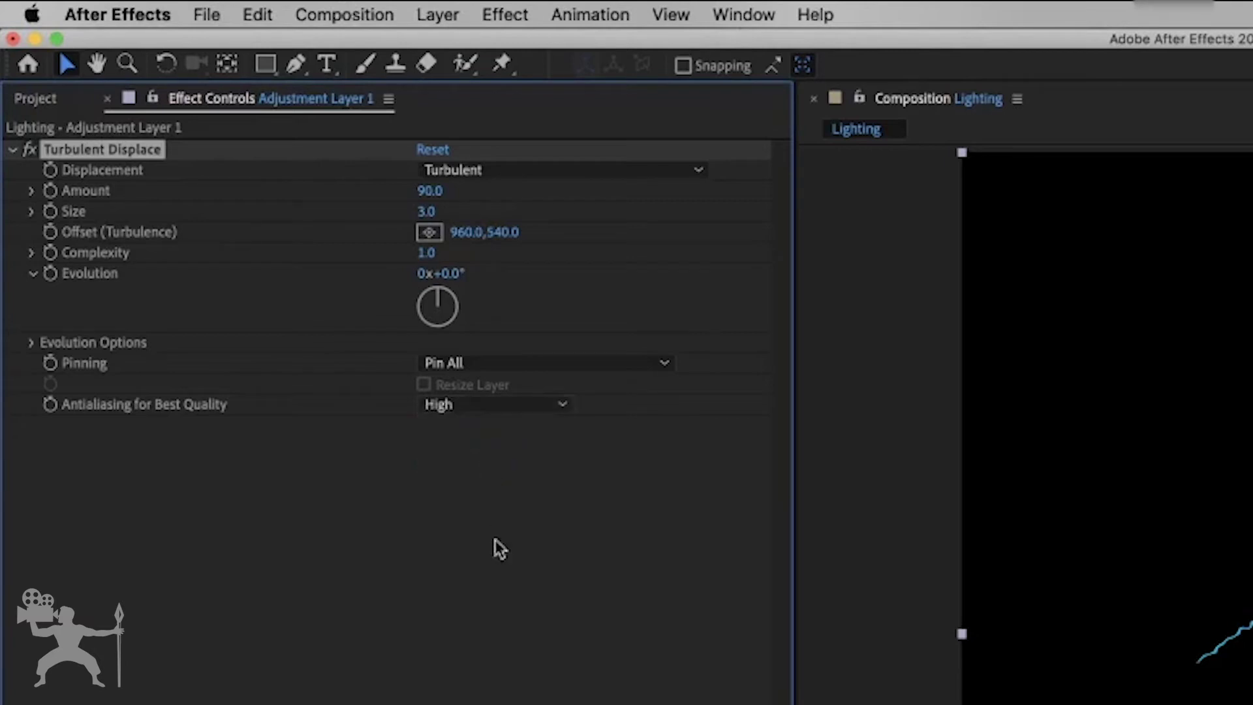
- Place the turbulence offset point near the composition's left edge at about 49, 604 and keyframe it on the first frame
{"action": "left_click", "coordinate": [428, 233]}
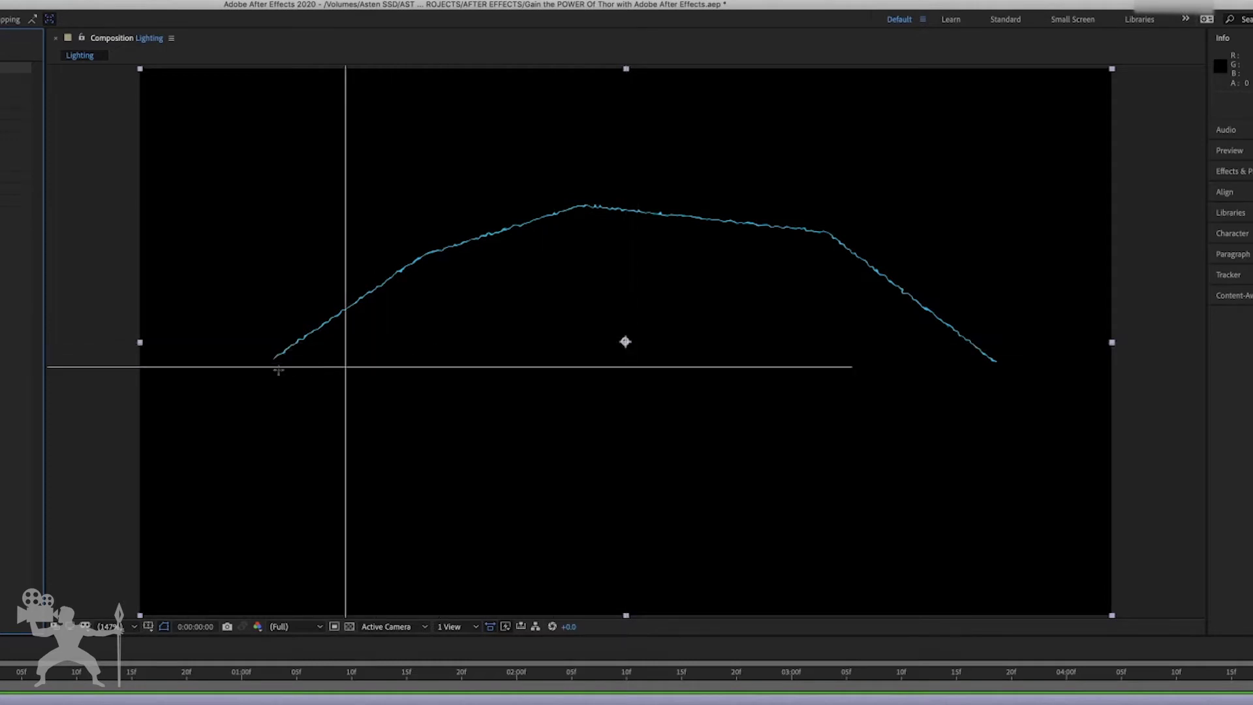
{"action": "left_click", "coordinate": [214, 368]}
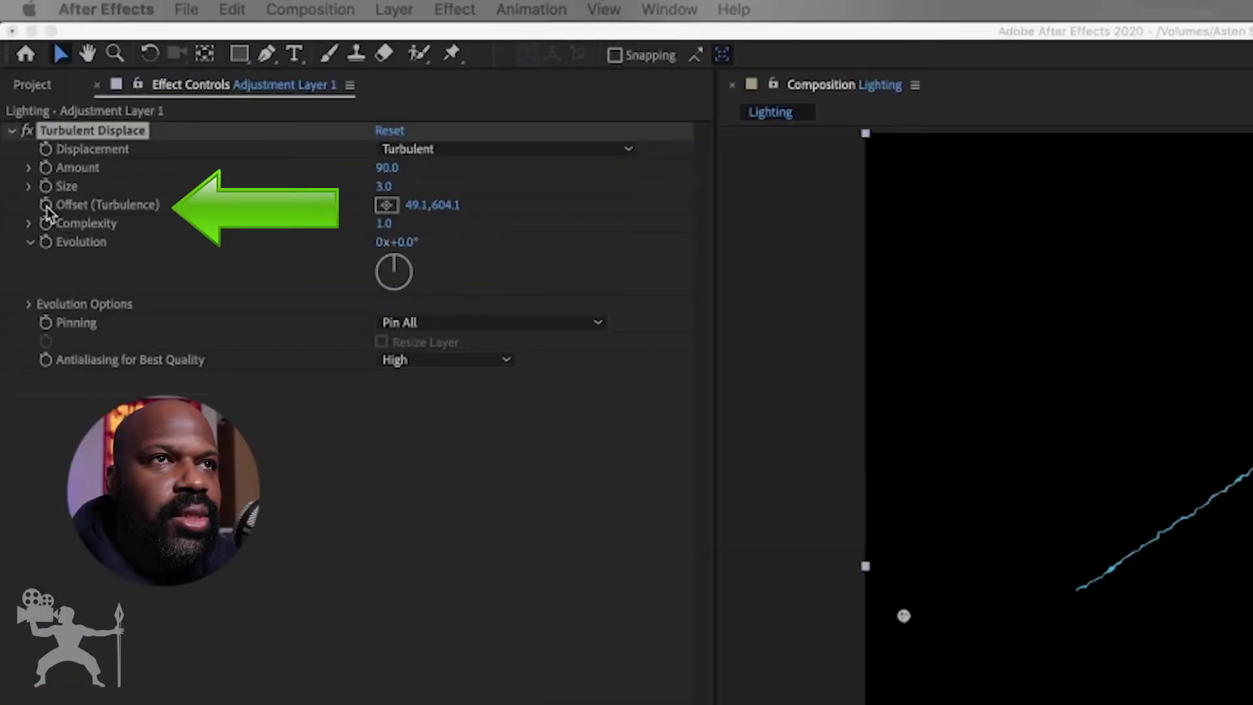
{"action": "left_click", "coordinate": [47, 207]}
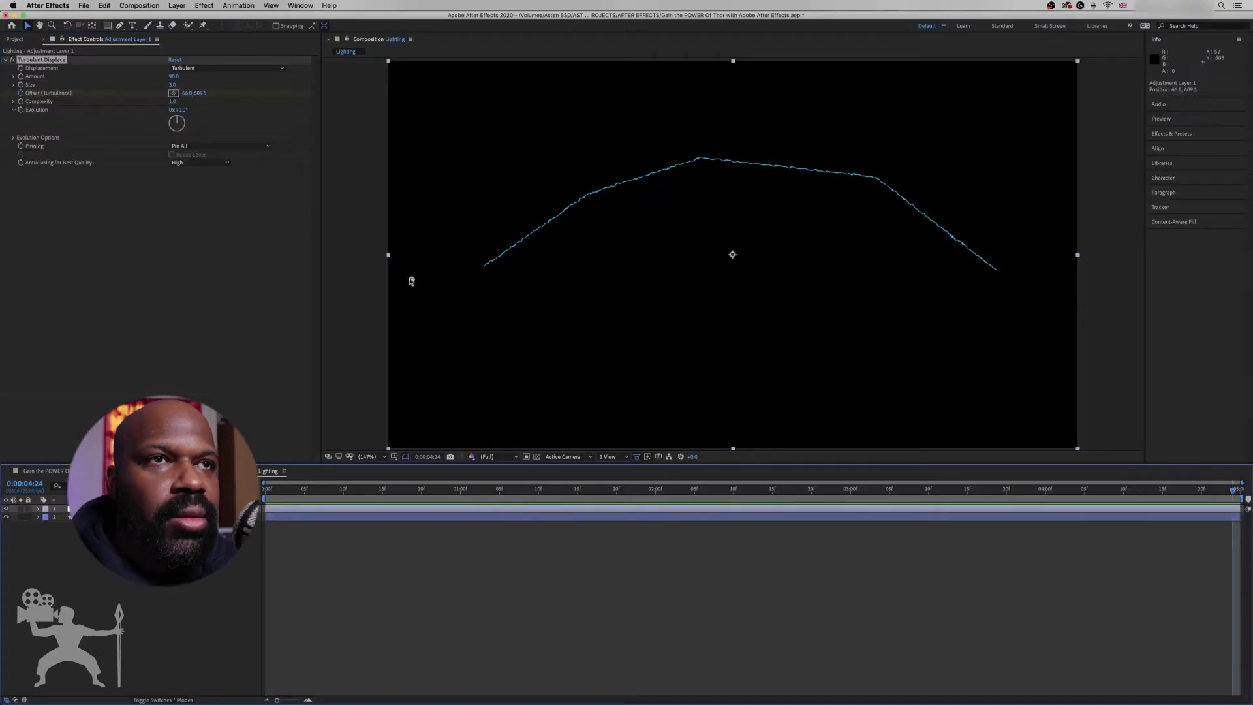
- Keyframe the turbulence offset at the end of the timeline near the composition's right edge, about 1873, 613, and preview the animation from the start
{"action": "left_click_drag", "start_coordinate": [411, 281], "coordinate": [1060, 282]}
{"action": "left_click", "coordinate": [265, 490]}
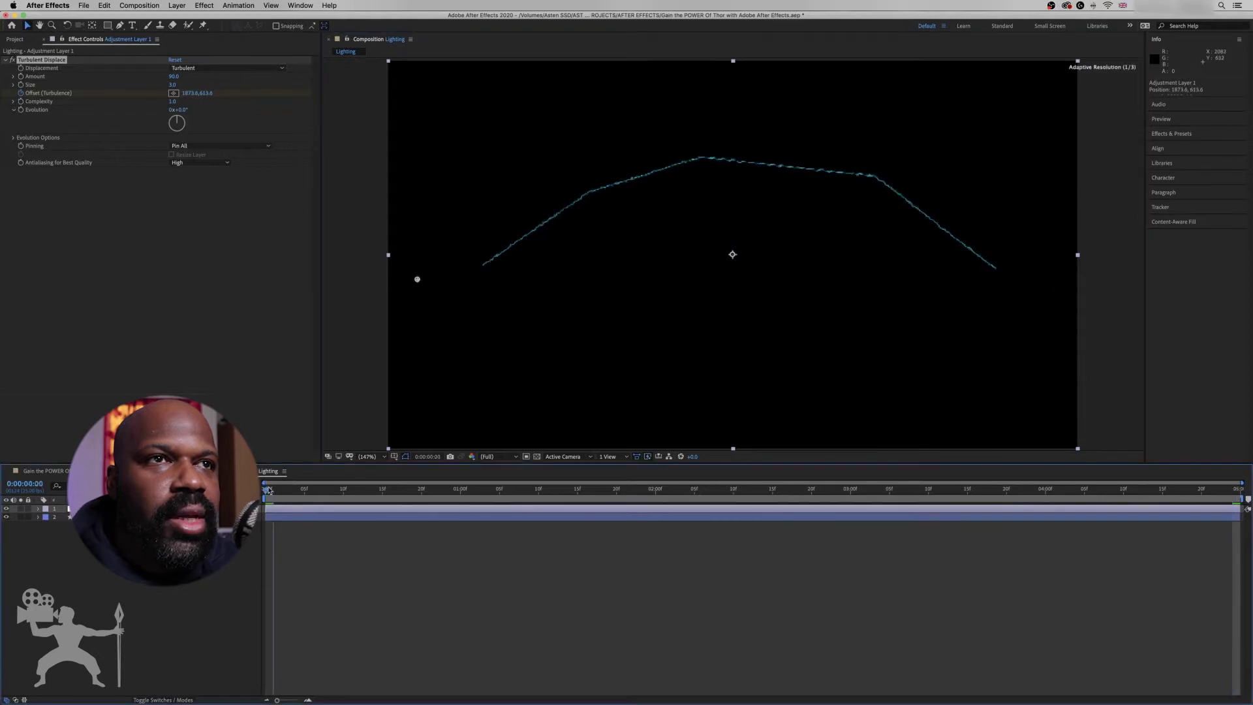
{"action": "key", "text": "space"}
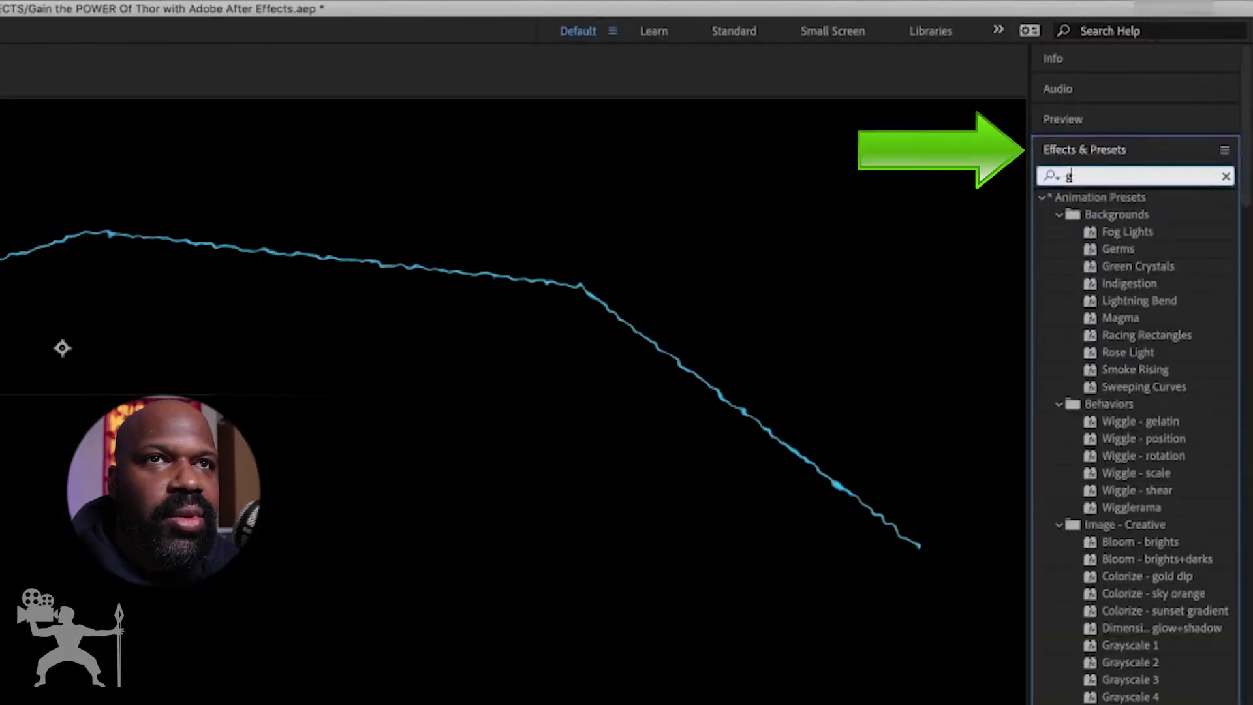
- Search the effects for "glow" and apply the Stylize Glow effect to Adjustment Layer 1
{"action": "type", "text": "low"}
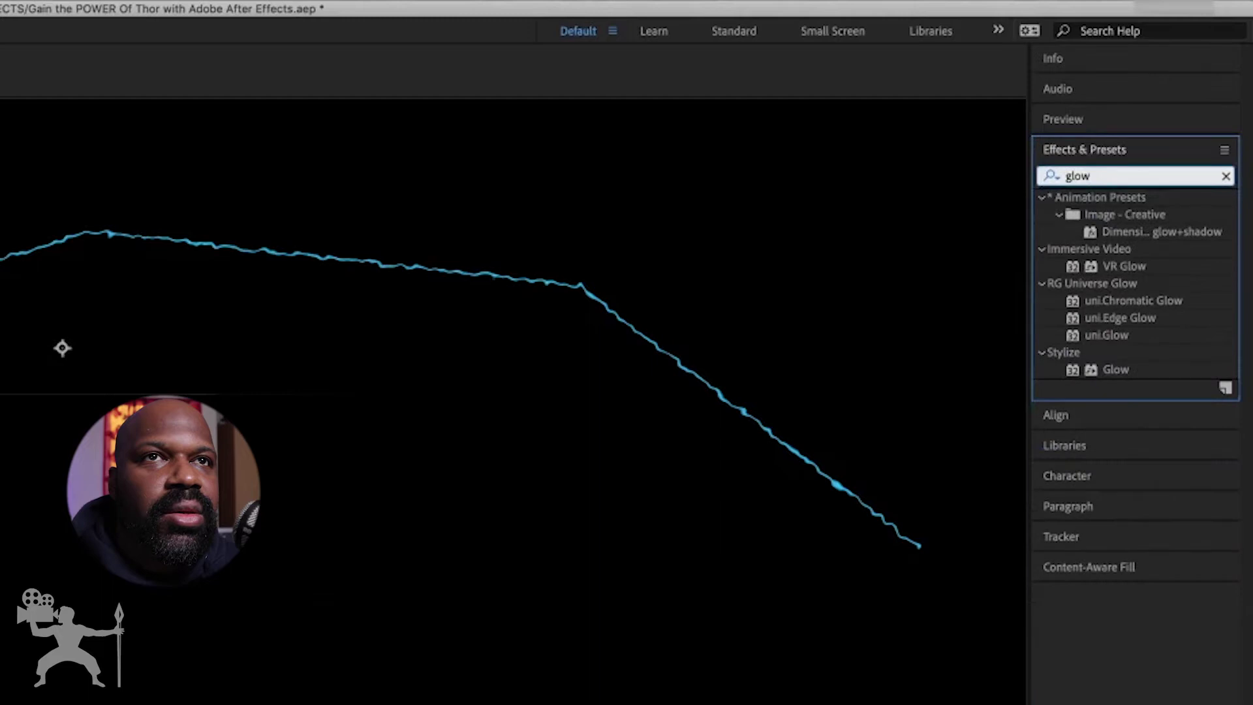
{"action": "left_click", "coordinate": [1086, 335]}
{"action": "left_click", "coordinate": [1091, 370]}
{"action": "left_click_drag", "start_coordinate": [1076, 367], "coordinate": [0, 356]}
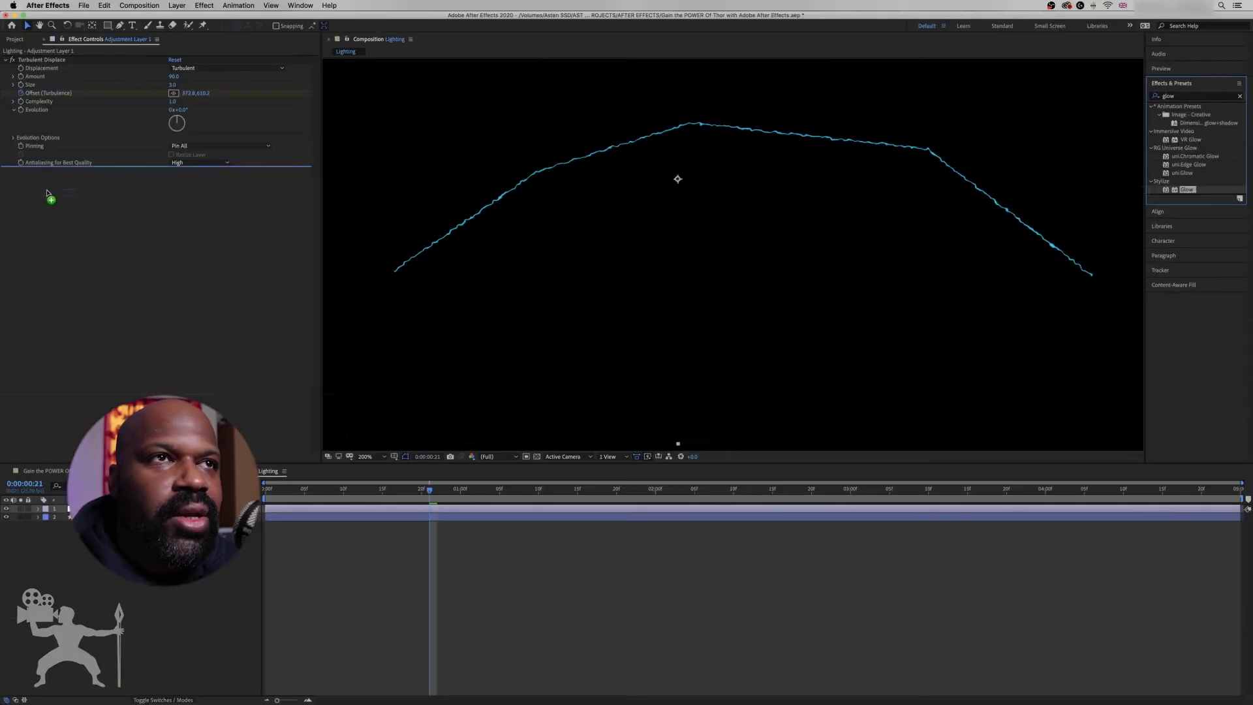
{"action": "left_click_drag", "start_coordinate": [47, 193], "coordinate": [48, 191]}
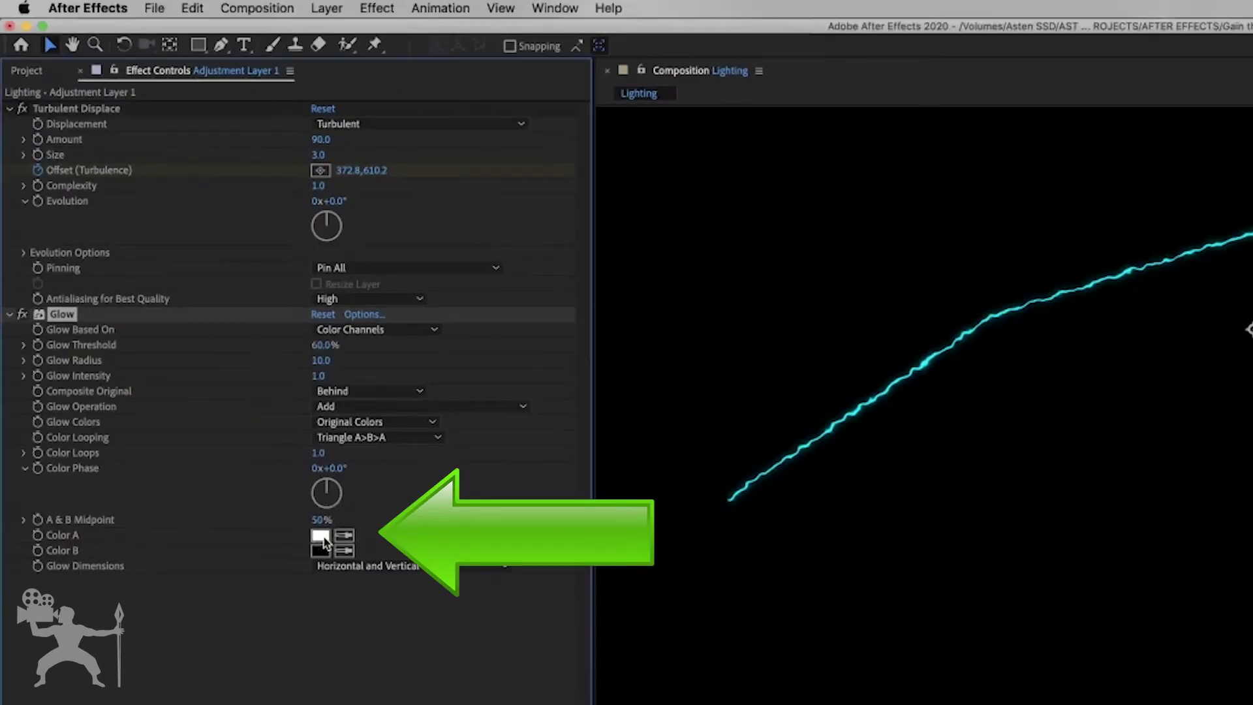
- Pick a new Color A for the Glow effect
{"action": "left_click", "coordinate": [318, 537]}
{"action": "left_click_drag", "start_coordinate": [1201, 682], "coordinate": [1203, 665]}
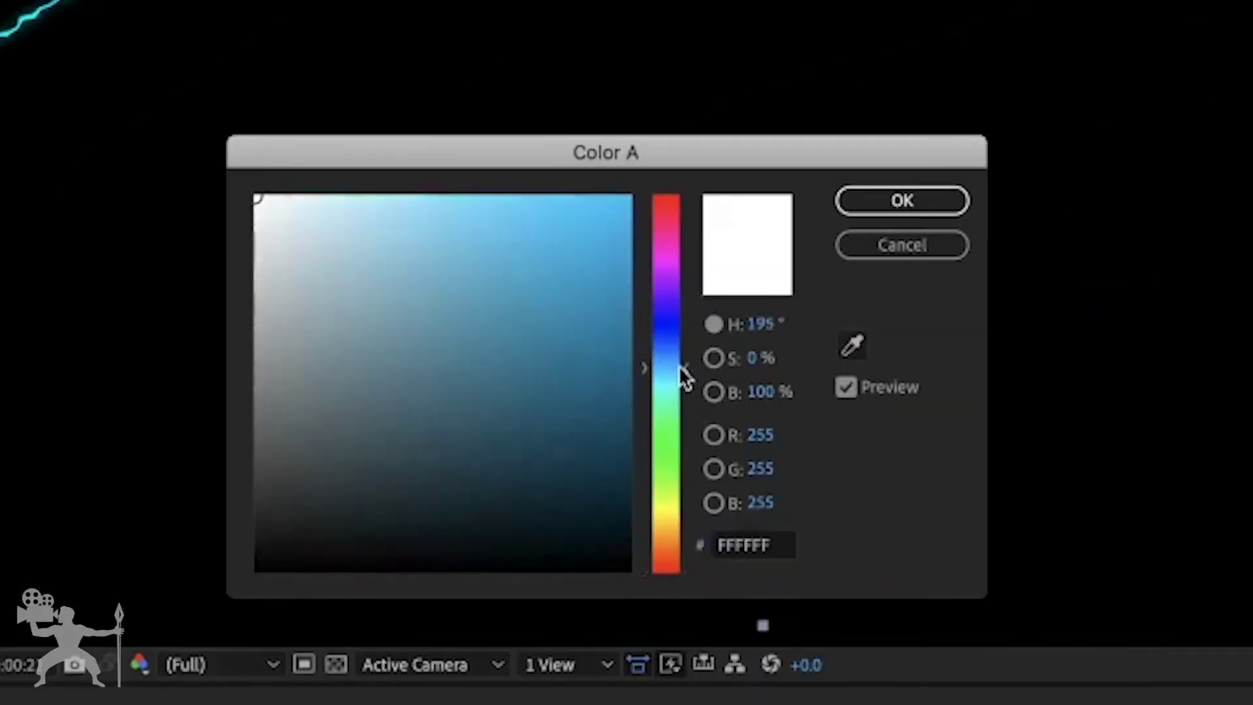
{"action": "left_click_drag", "start_coordinate": [603, 199], "coordinate": [559, 182]}
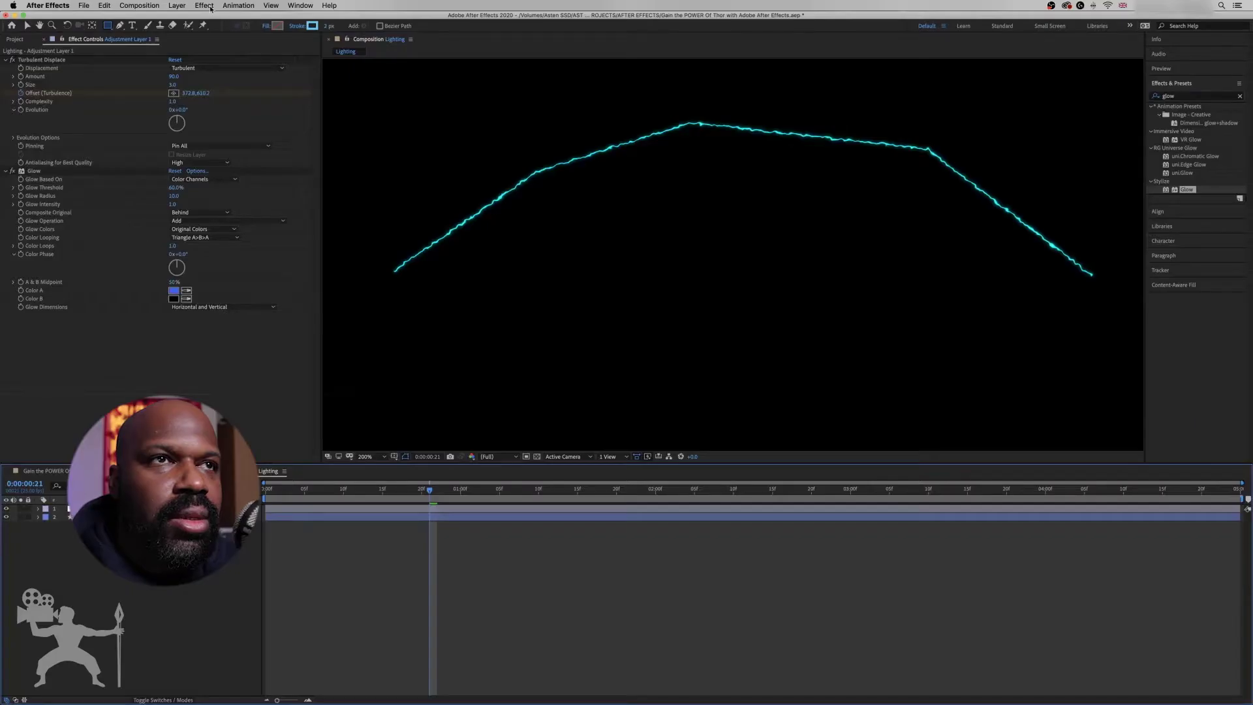
- Add a second adjustment layer and apply the Turbulent Displace effect to it
{"action": "left_click", "coordinate": [177, 6]}
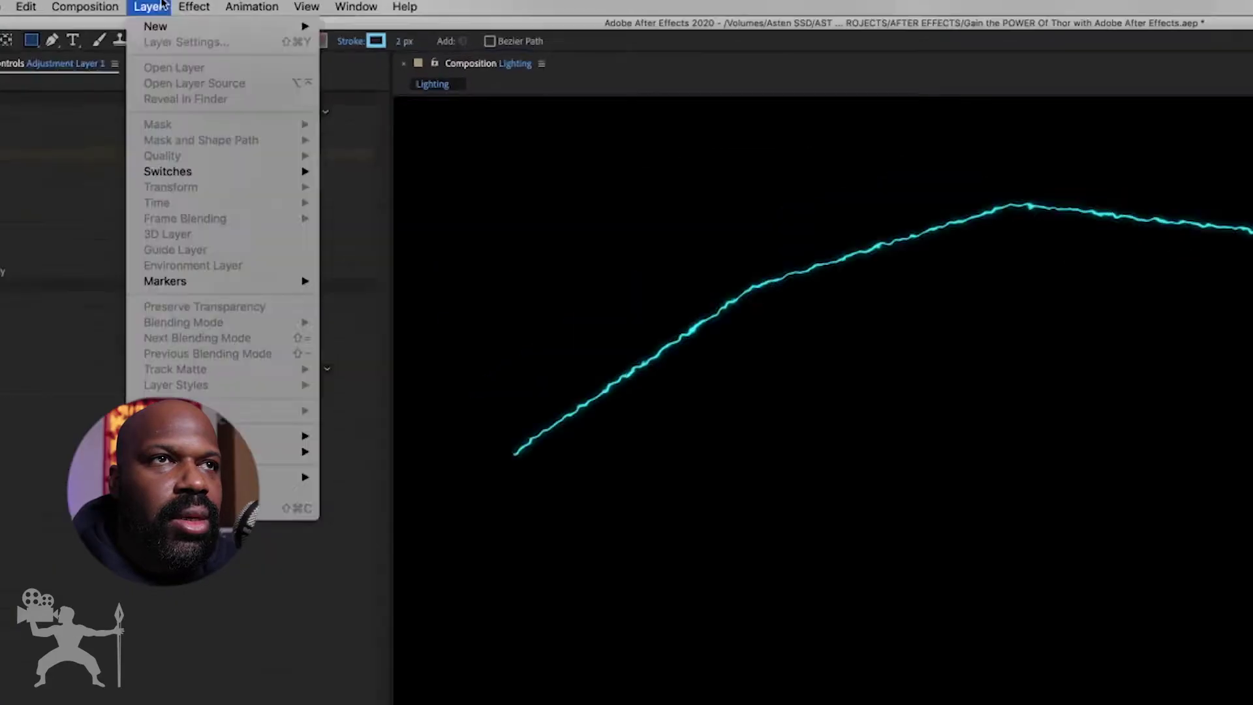
{"action": "mouse_move", "coordinate": [185, 19]}
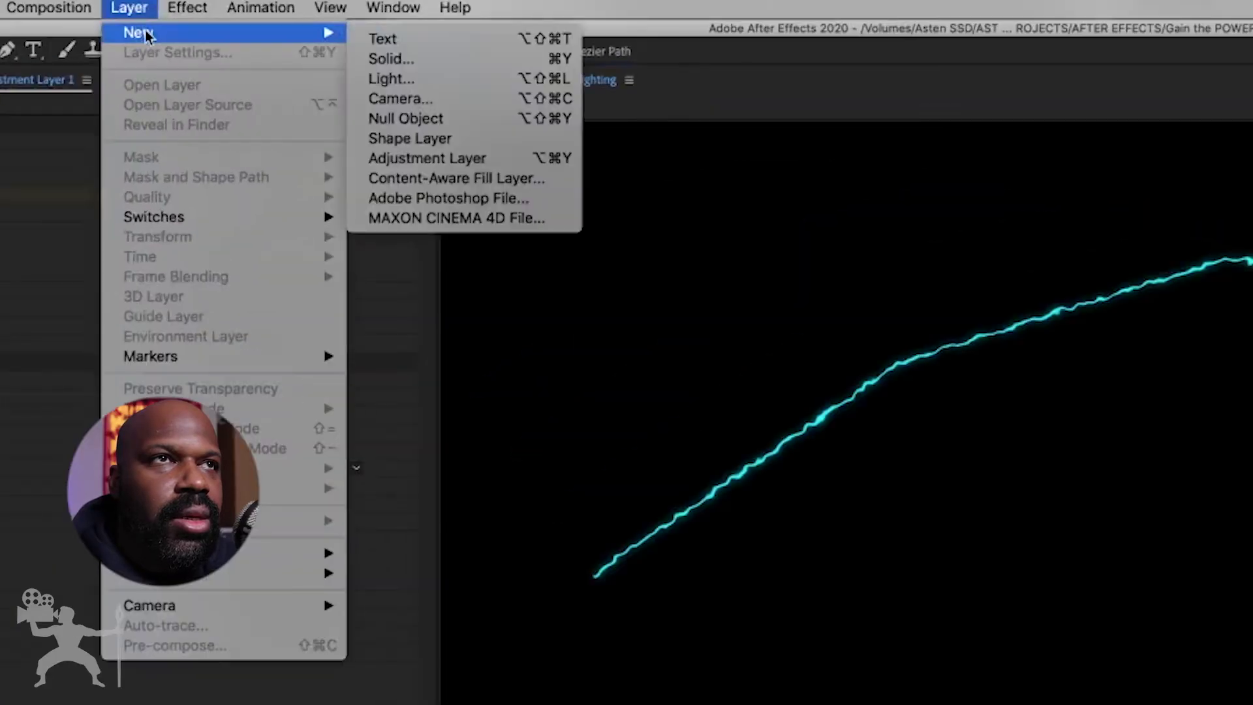
{"action": "left_click", "coordinate": [495, 159]}
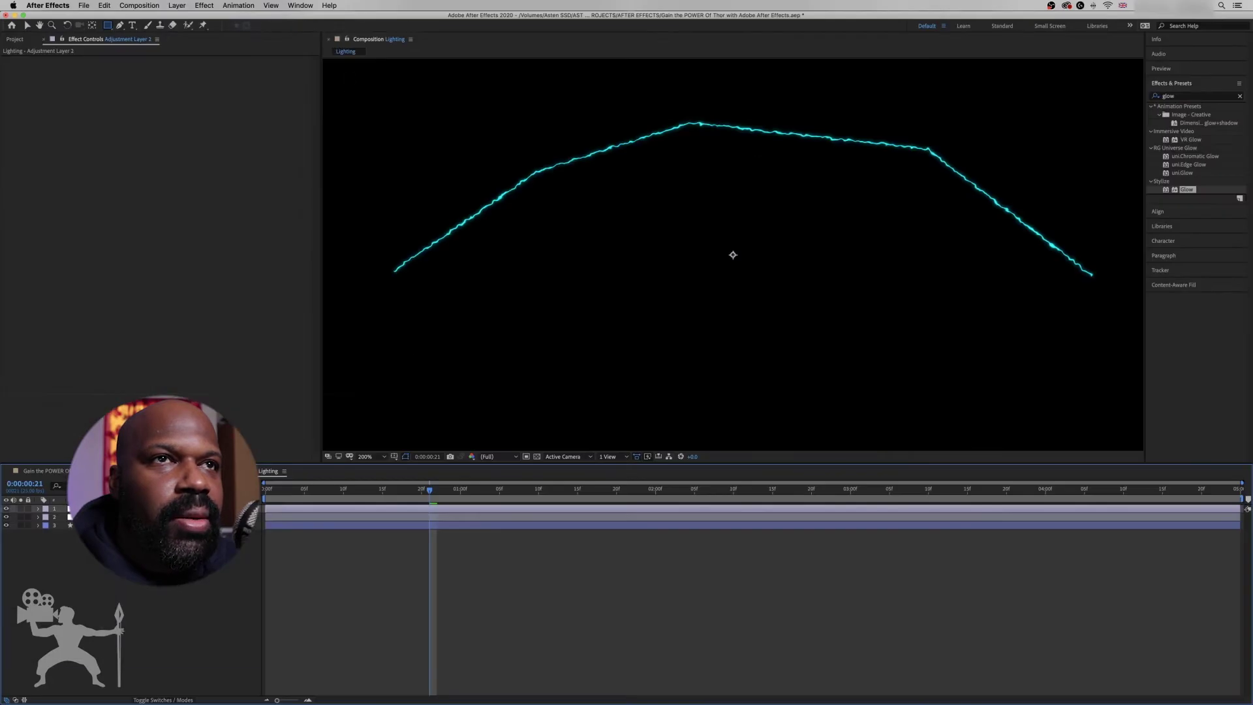
{"action": "left_click", "coordinate": [177, 5]}
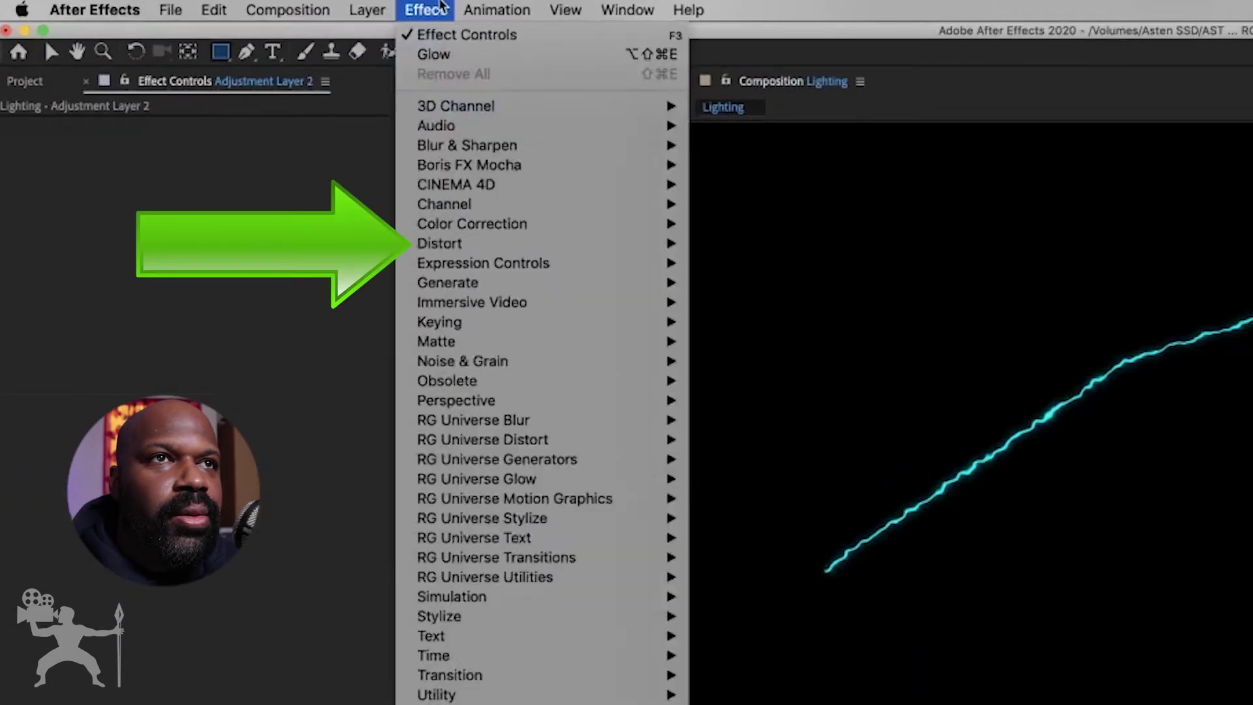
{"action": "mouse_move", "coordinate": [590, 241]}
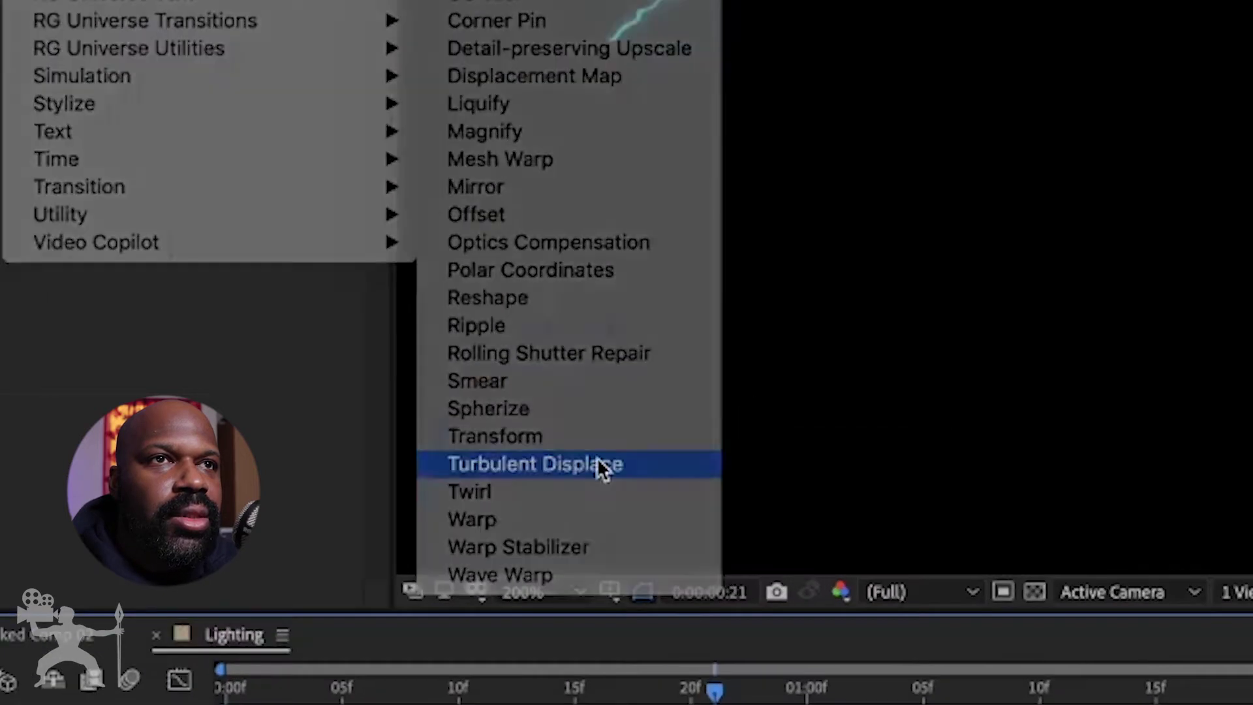
{"action": "left_click", "coordinate": [600, 464]}
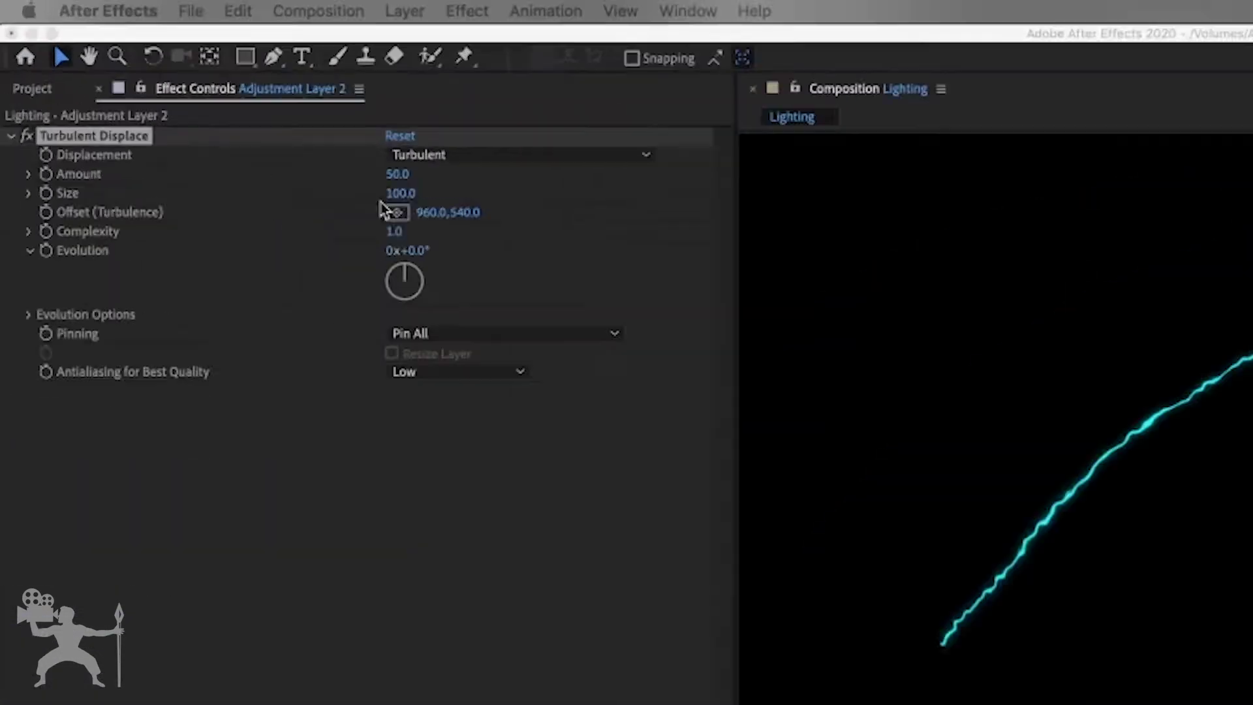
- Set the second Turbulent Displace effect's size to 50 and its antialiasing to High
{"action": "left_click", "coordinate": [400, 192]}
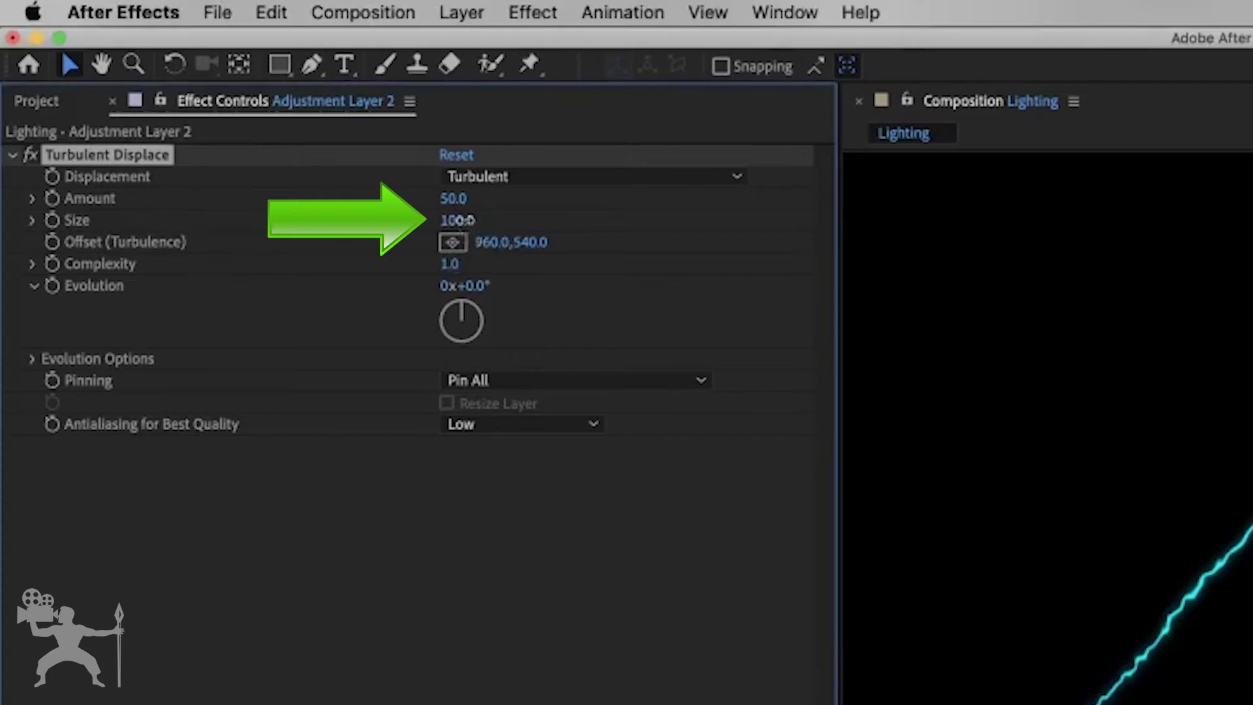
{"action": "type", "text": "100"}
{"action": "key", "text": "BackSpace"}
{"action": "key", "text": "BackSpace"}
{"action": "key", "text": "BackSpace"}
{"action": "type", "text": "50"}
{"action": "key", "text": "Return"}
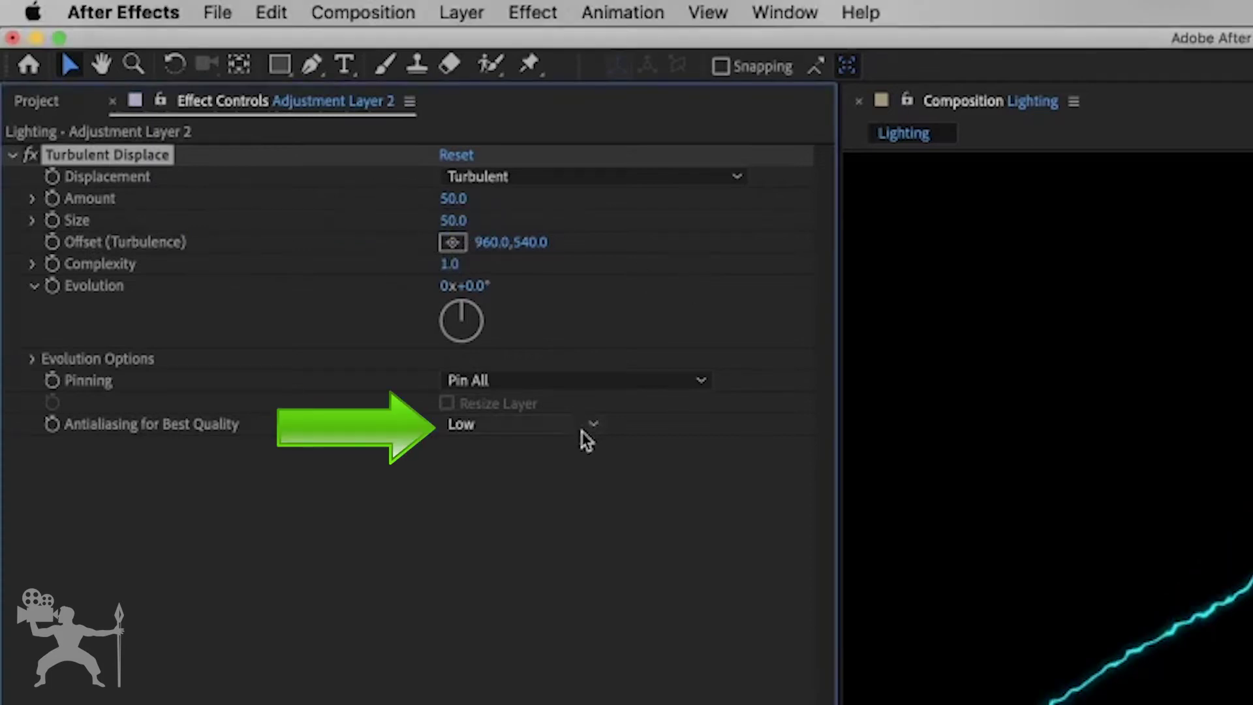
{"action": "left_click", "coordinate": [594, 425]}
{"action": "left_click", "coordinate": [501, 476]}
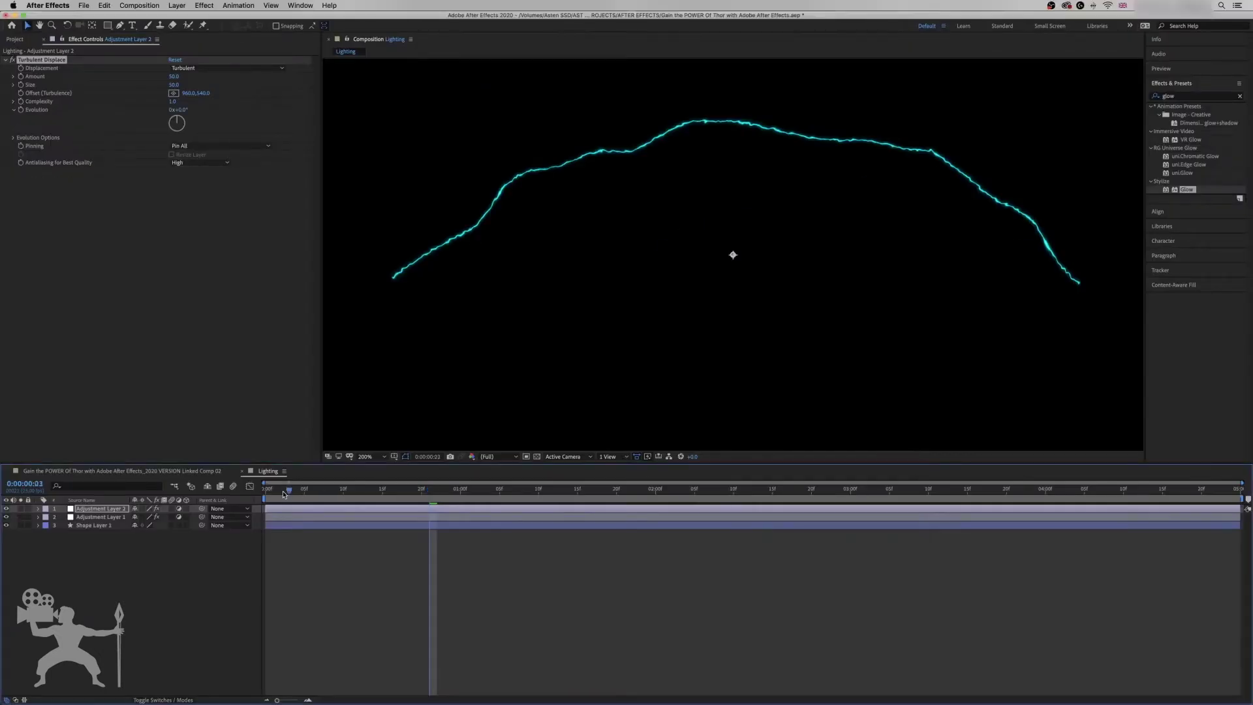
- On the first frame, keyframe Adjustment Layer 2's turbulence offset and place its point near the left edge at about 169, 584
{"action": "key", "text": "Home"}
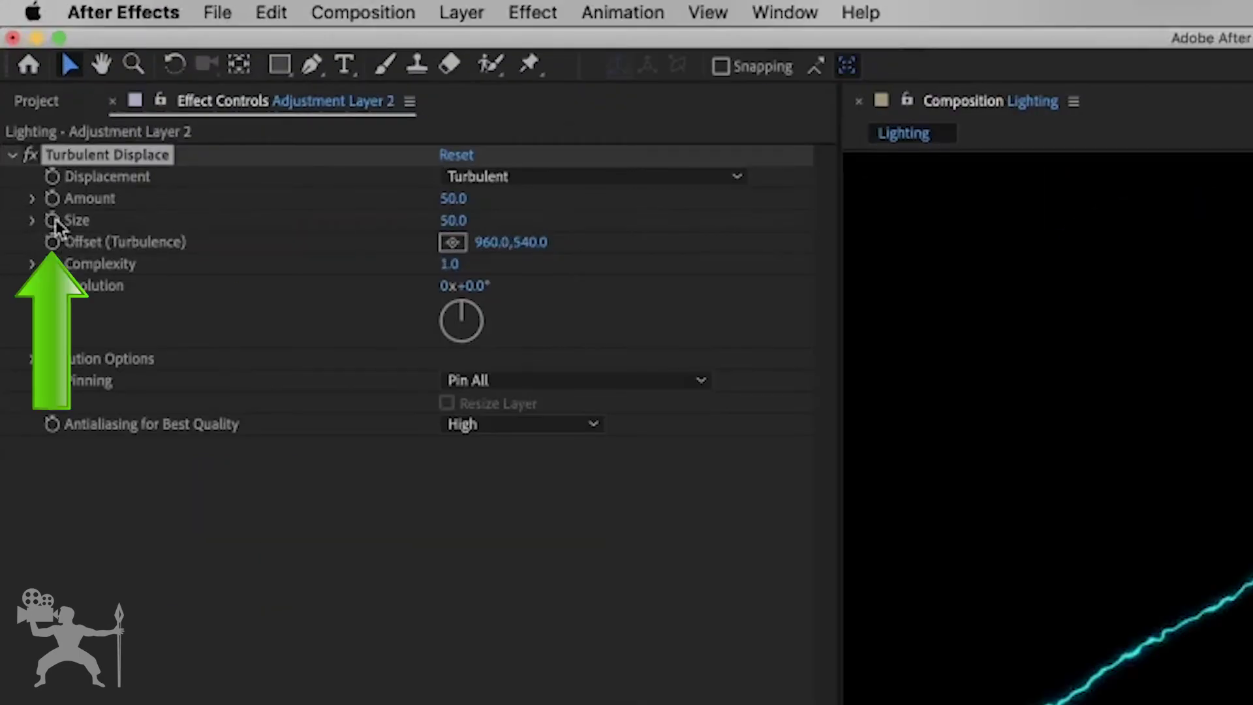
{"action": "left_click", "coordinate": [53, 242]}
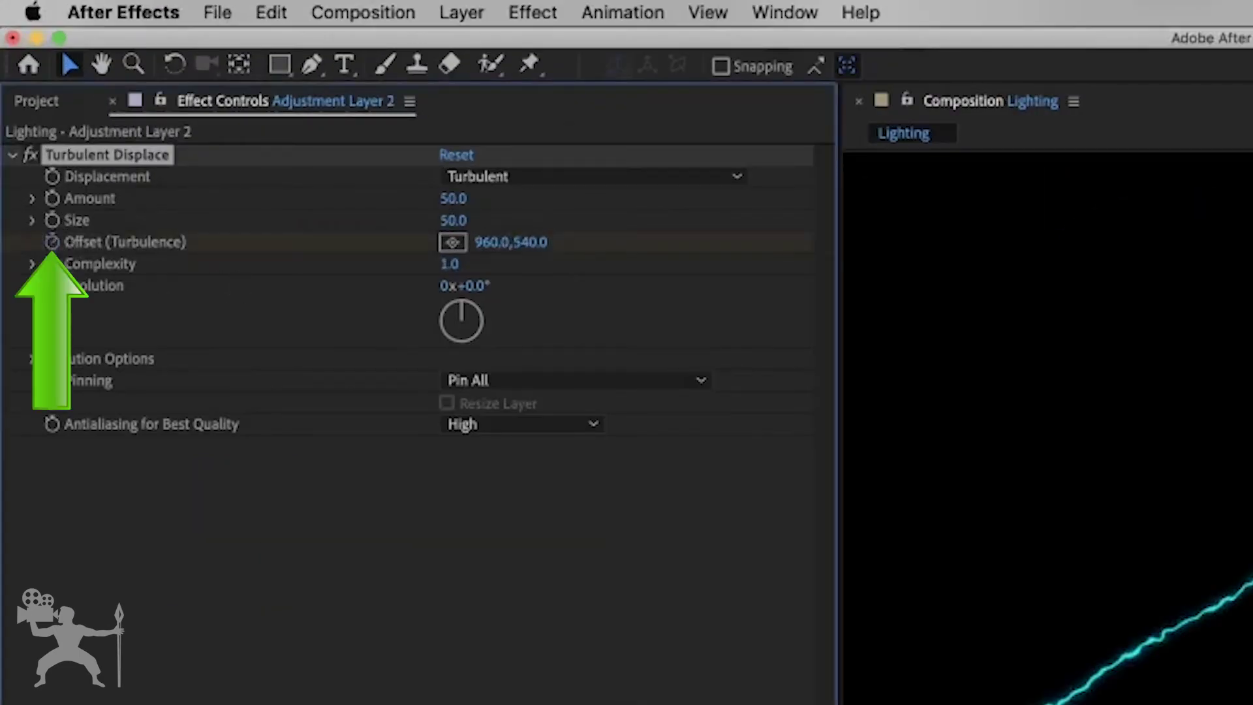
{"action": "left_click", "coordinate": [465, 242]}
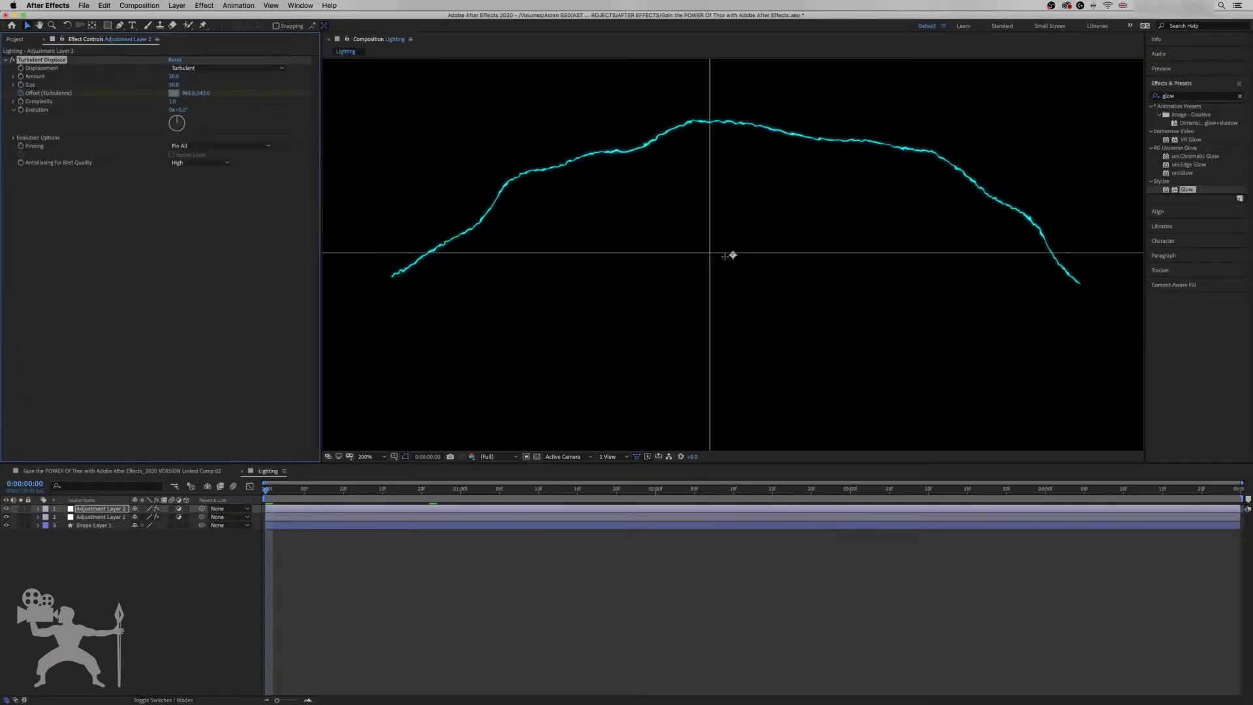
{"action": "left_click", "coordinate": [732, 256]}
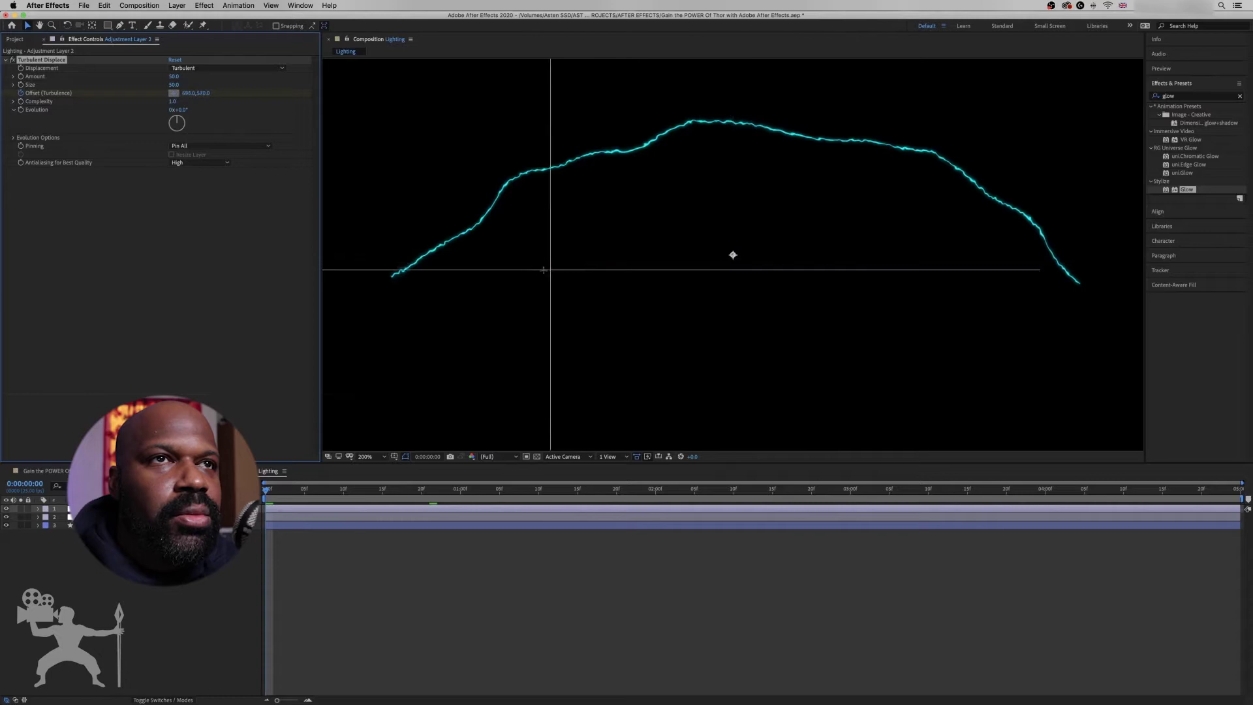
{"action": "left_click", "coordinate": [487, 277]}
{"action": "left_click_drag", "start_coordinate": [487, 277], "coordinate": [349, 278]}
- At 0:00:04:24, move Adjustment Layer 2's turbulence offset point to about 1770, 588 near the right edge, and preview from the start
{"action": "left_click_drag", "start_coordinate": [748, 490], "coordinate": [1233, 486]}
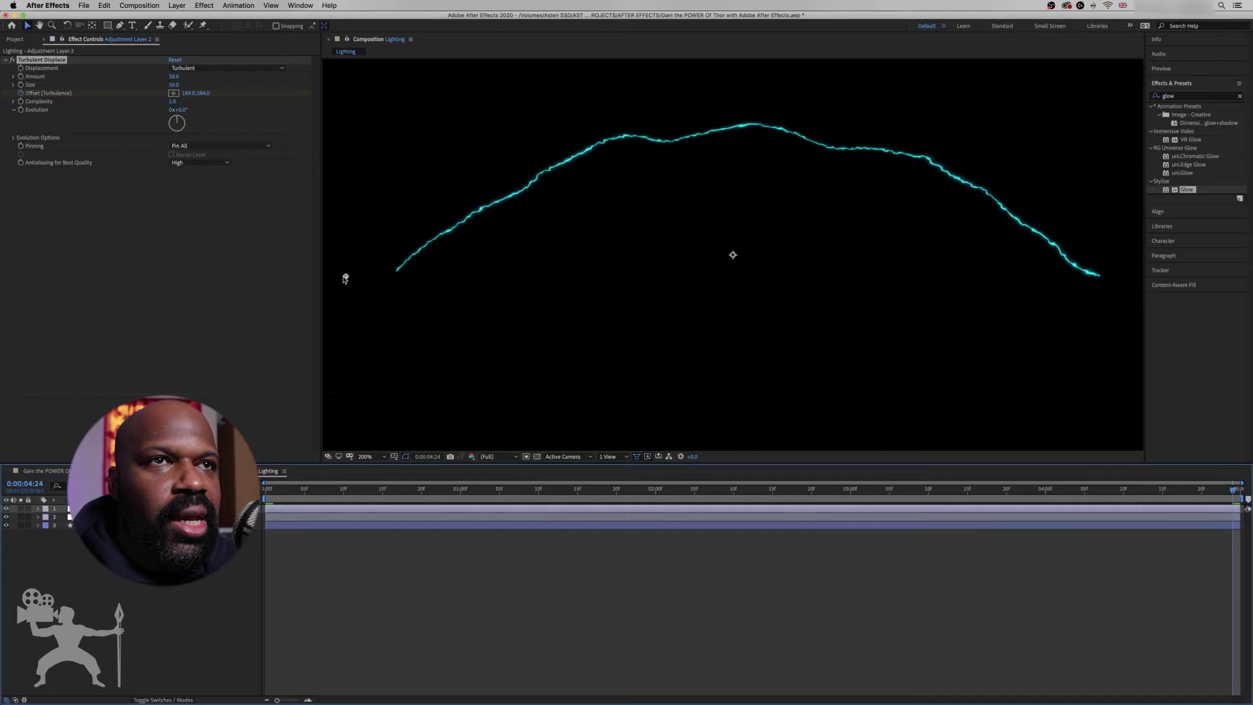
{"action": "left_click_drag", "start_coordinate": [346, 277], "coordinate": [1129, 280]}
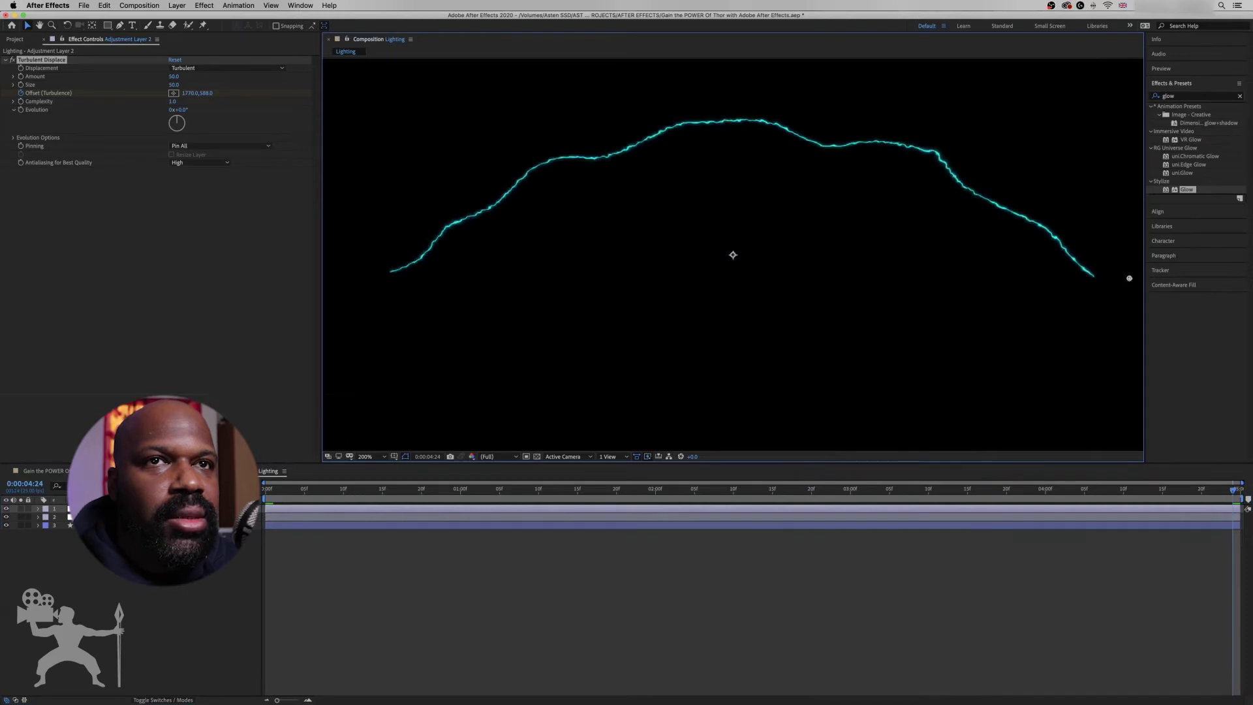
{"action": "left_click", "coordinate": [282, 492]}
{"action": "left_click", "coordinate": [266, 488]}
{"action": "key", "text": "space"}
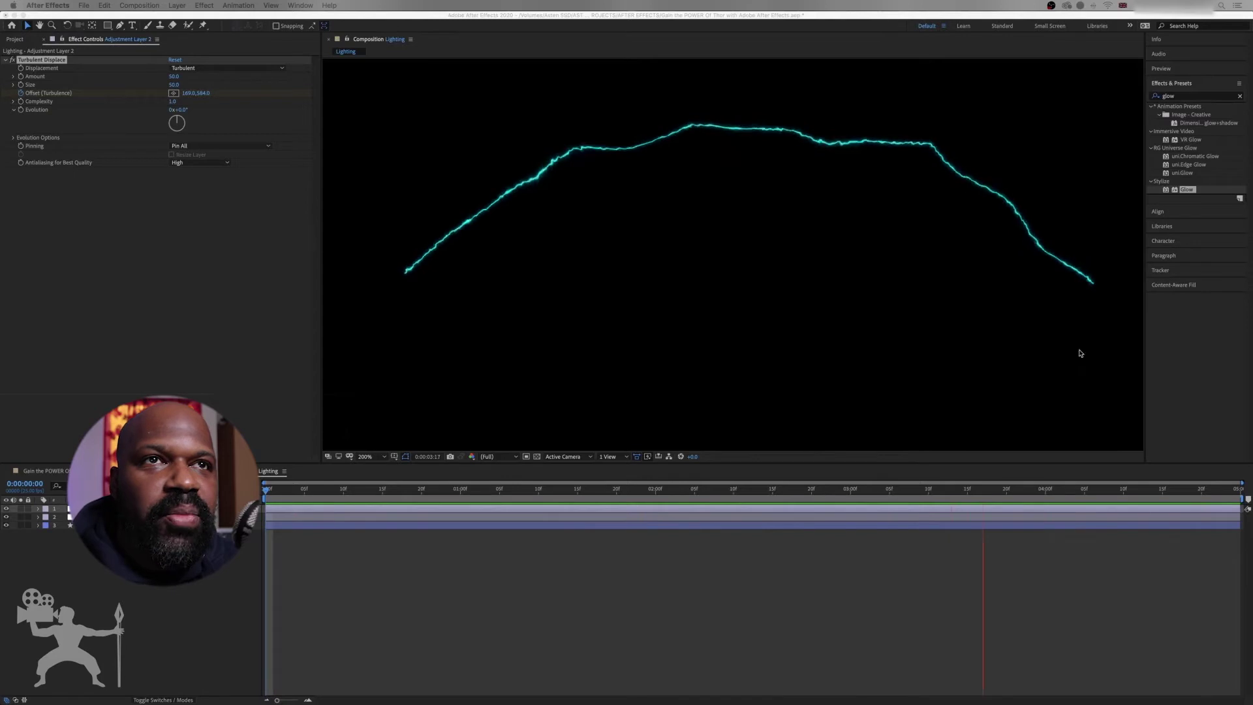
- Draw a rectangular mask on Shape Layer 1 around the left part of the lightning line
{"action": "left_click", "coordinate": [895, 578]}
{"action": "key", "text": "space"}
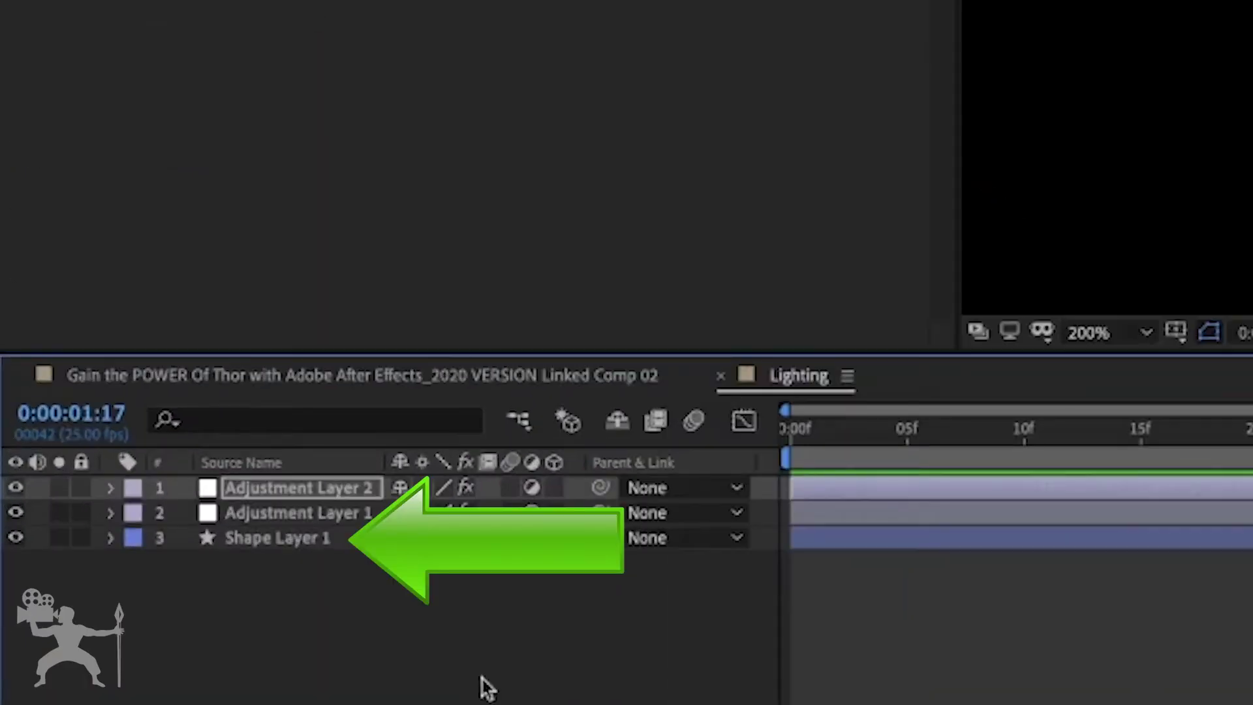
{"action": "left_click", "coordinate": [305, 542]}
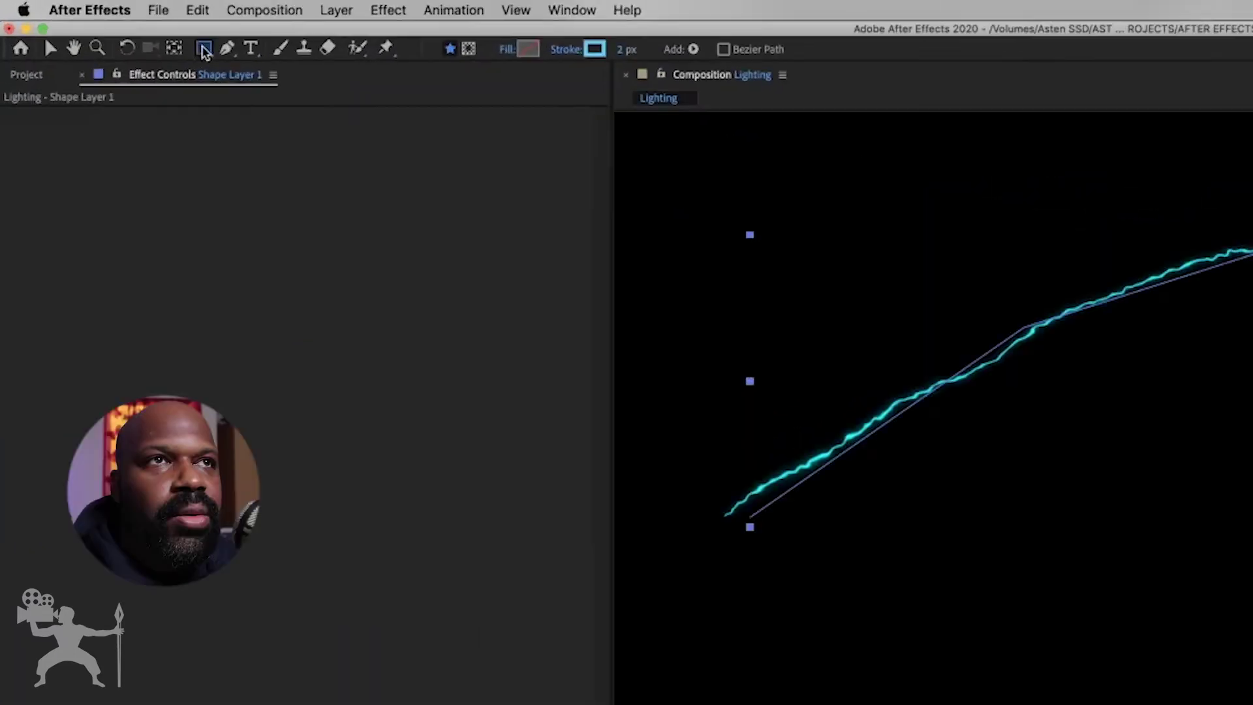
{"action": "left_click", "coordinate": [107, 26]}
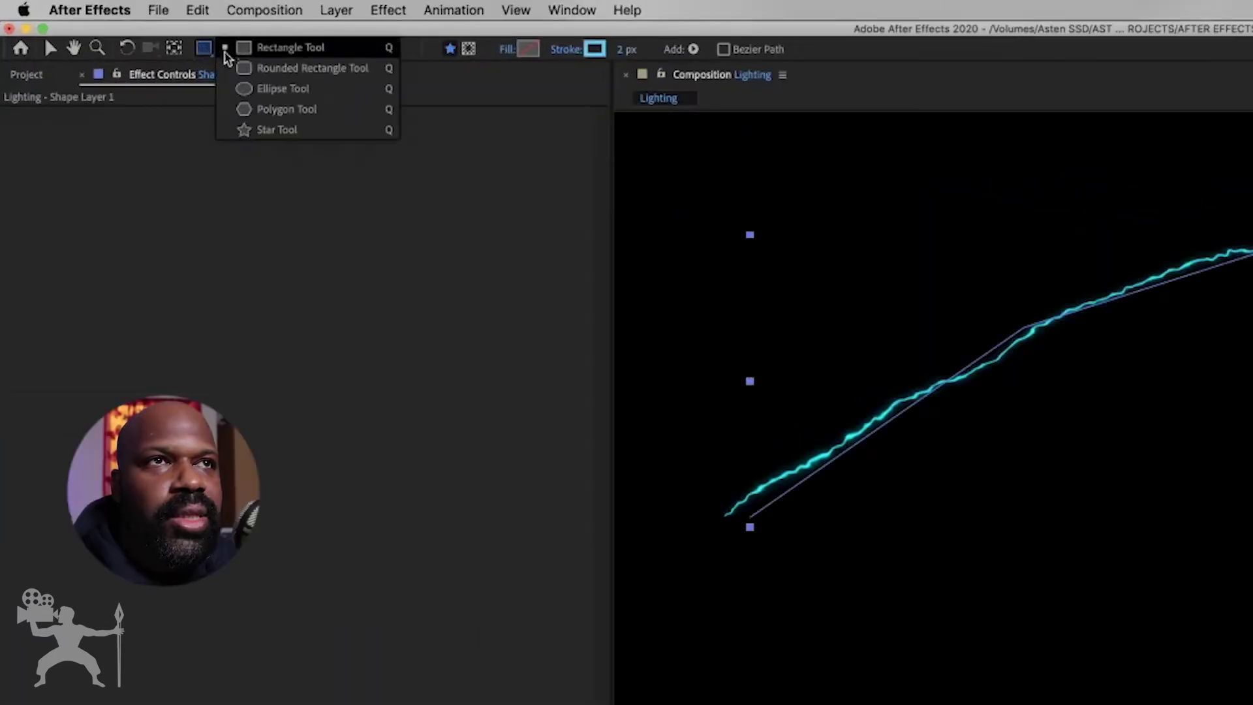
{"action": "left_click", "coordinate": [250, 46]}
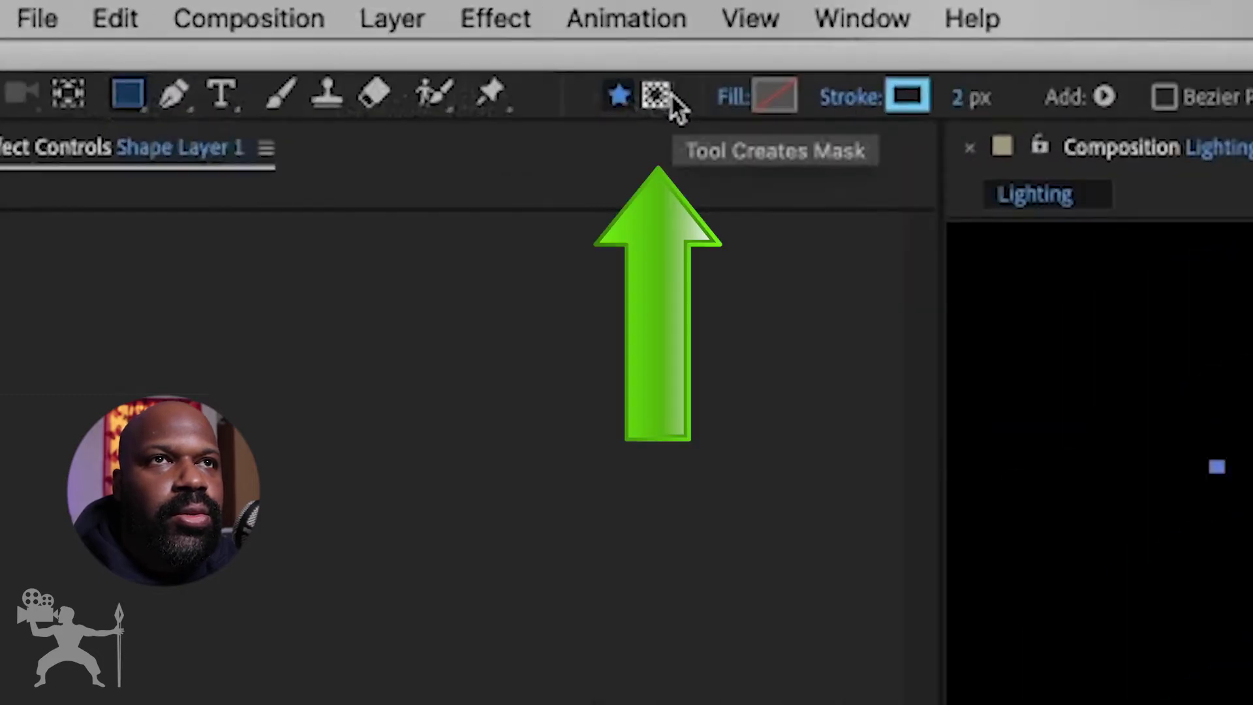
{"action": "left_click", "coordinate": [672, 97]}
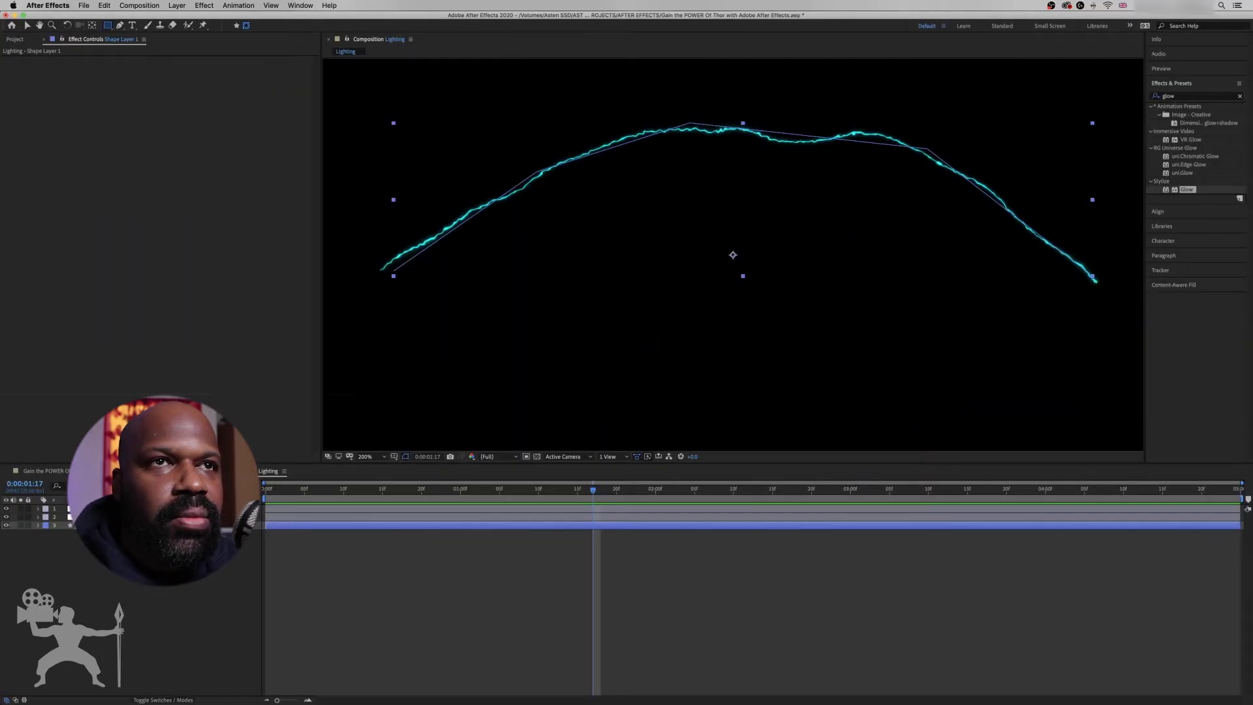
{"action": "left_click", "coordinate": [376, 144]}
{"action": "left_click_drag", "start_coordinate": [536, 136], "coordinate": [670, 306]}
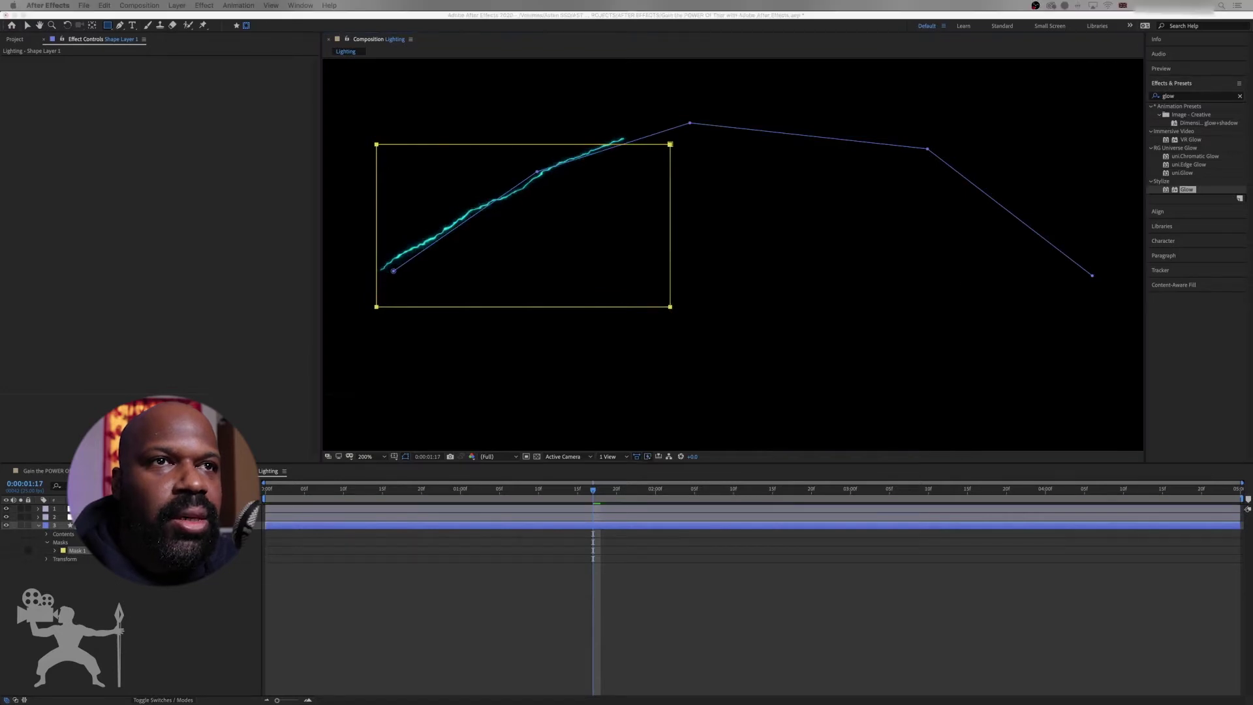
- Set Mask 1's feather to 50 pixels
{"action": "left_click", "coordinate": [54, 550]}
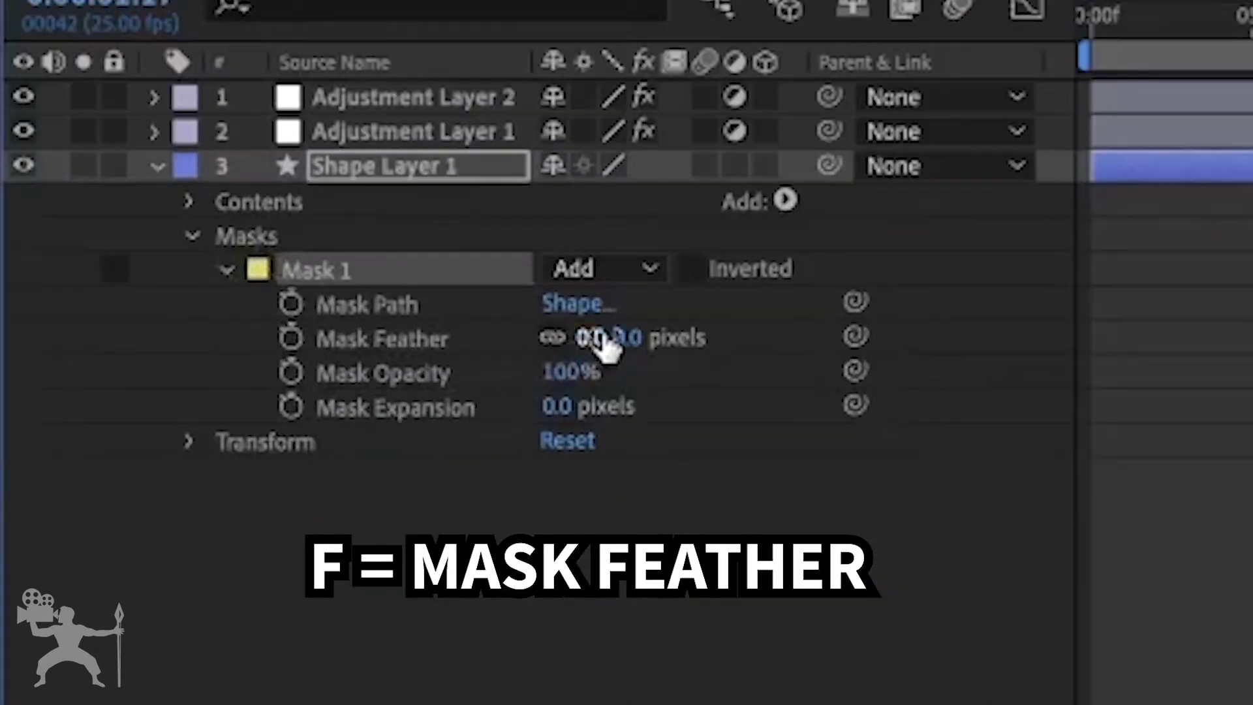
{"action": "left_click", "coordinate": [596, 338]}
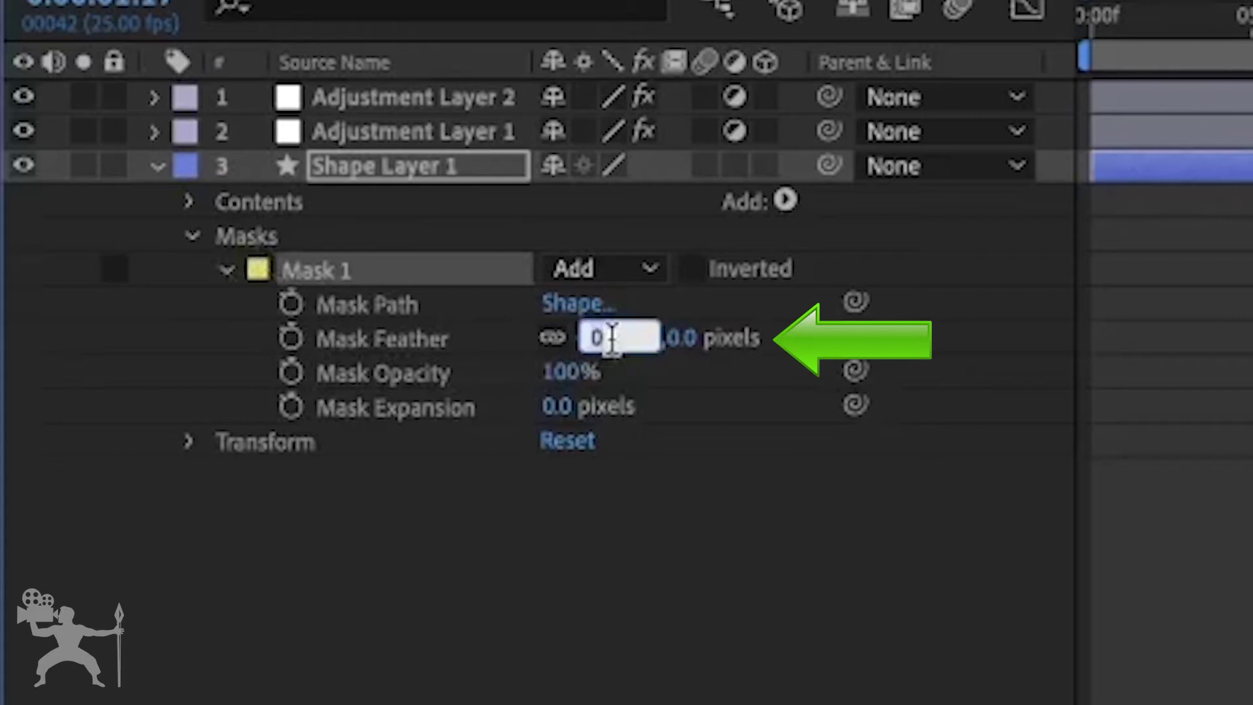
{"action": "type", "text": "5"}
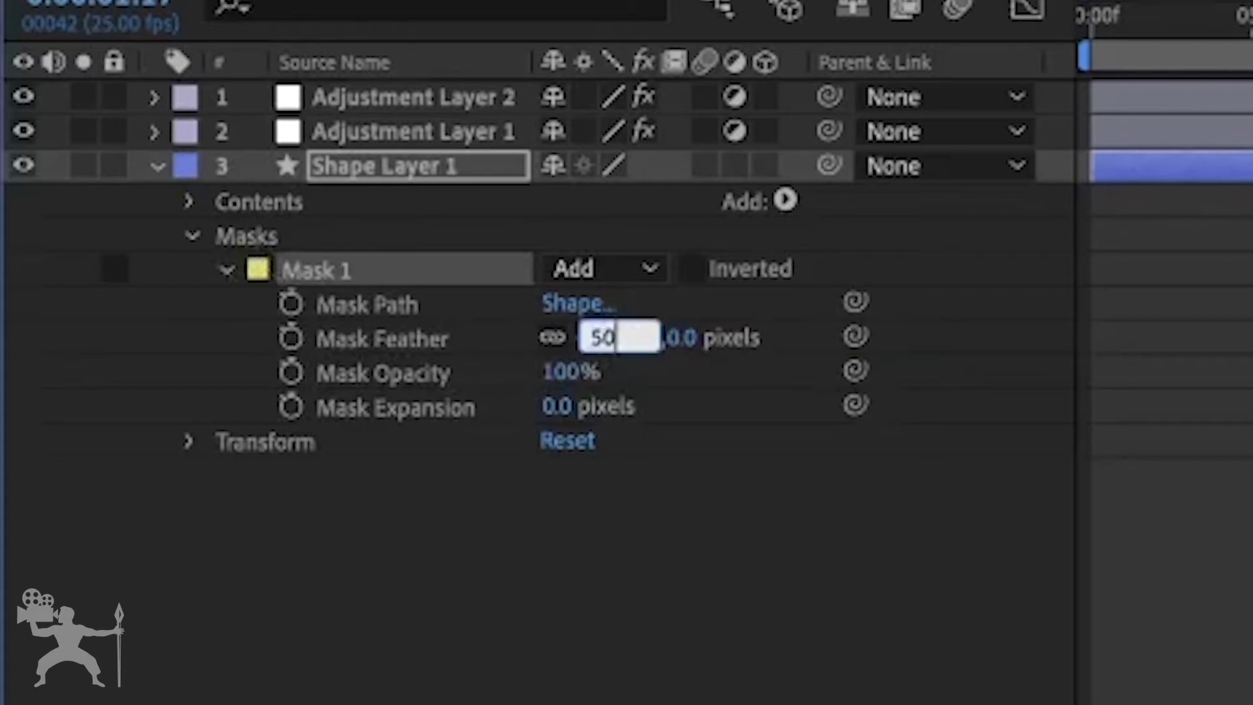
{"action": "key", "text": "Return"}
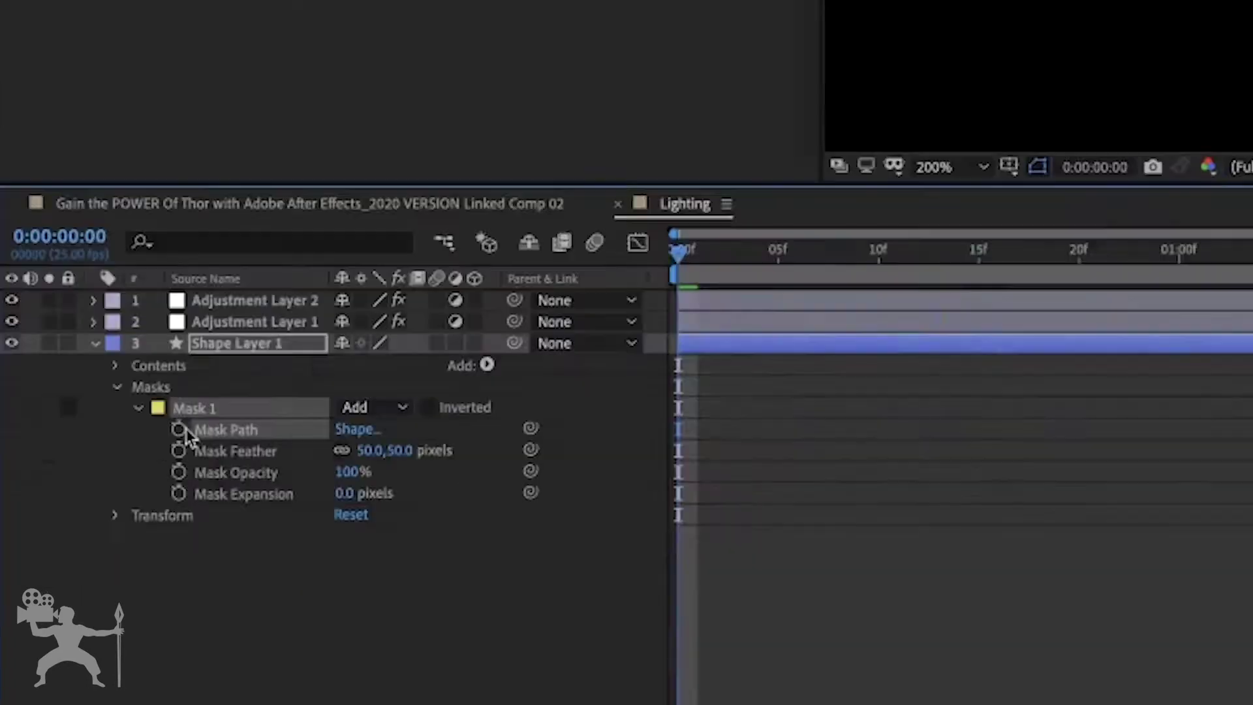
- Keyframe Mask 1's path on the first frame, enlarge it at 0:00:00:02 to enclose the whole lightning line, and preview the reveal
{"action": "left_click", "coordinate": [71, 559]}
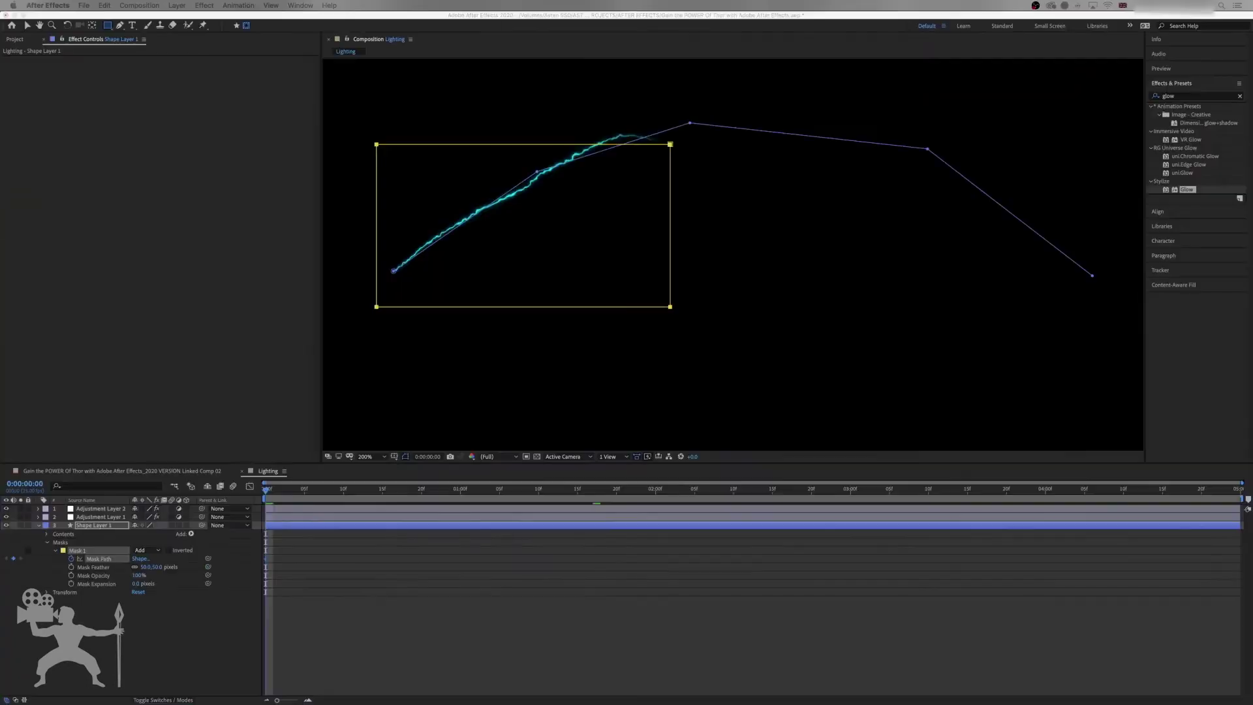
{"action": "left_click_drag", "start_coordinate": [277, 700], "coordinate": [338, 697]}
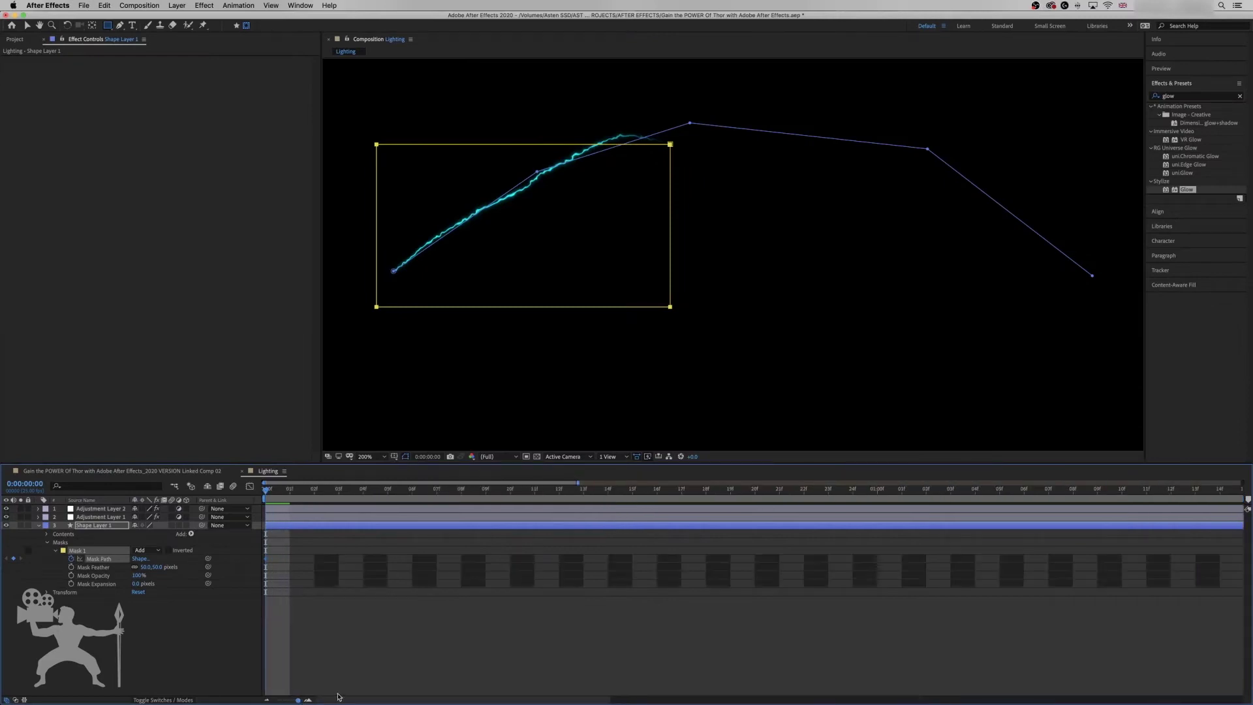
{"action": "left_click_drag", "start_coordinate": [562, 269], "coordinate": [621, 265]}
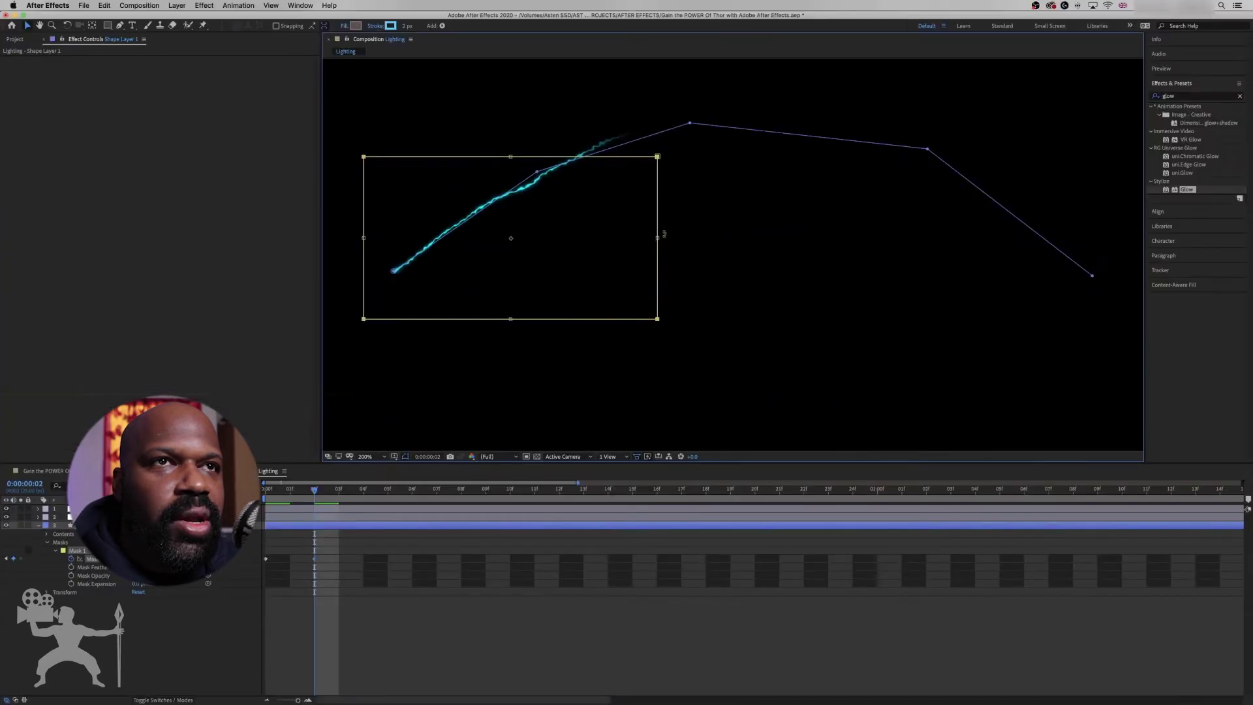
{"action": "left_click_drag", "start_coordinate": [658, 156], "coordinate": [1124, 86]}
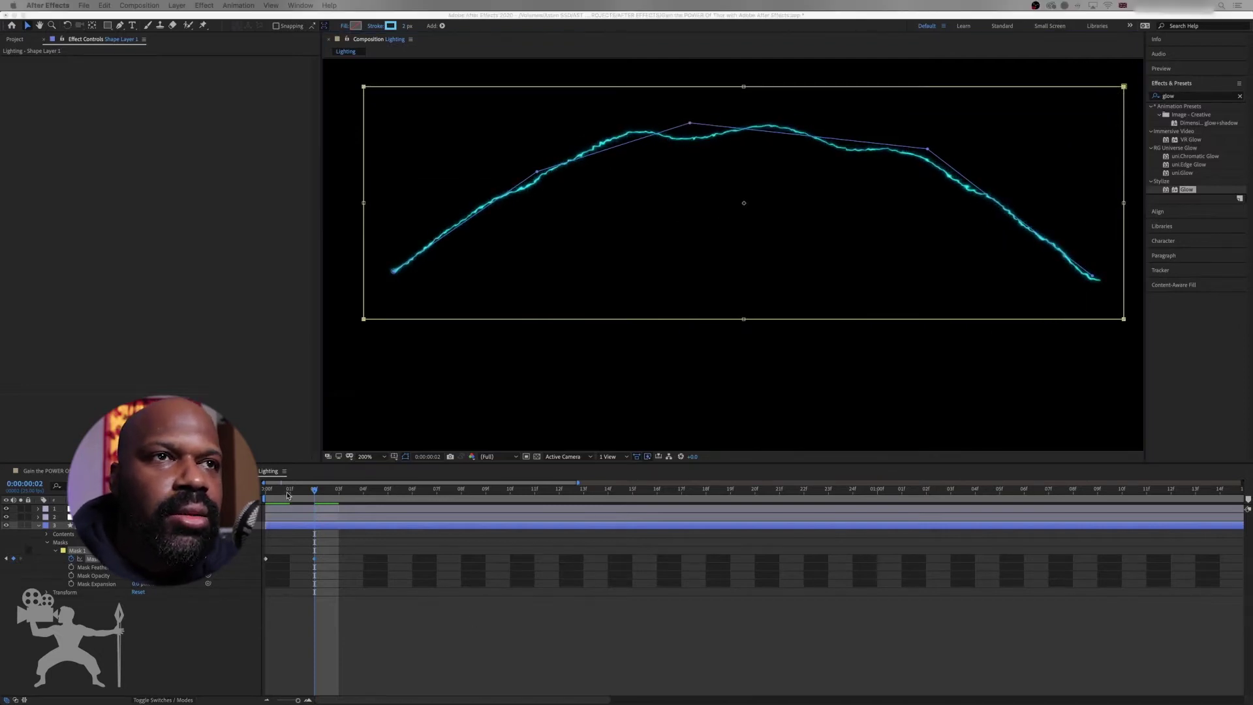
{"action": "left_click", "coordinate": [287, 496]}
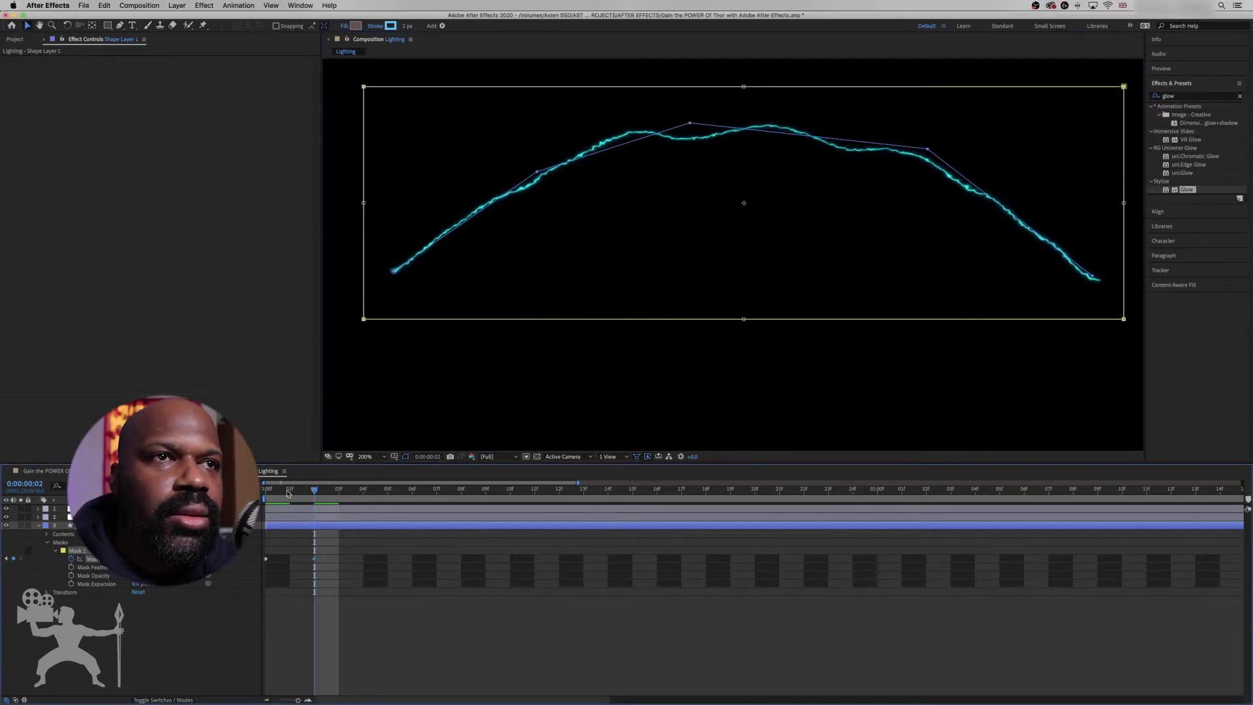
{"action": "key", "text": "space"}
{"action": "key", "text": "space"}
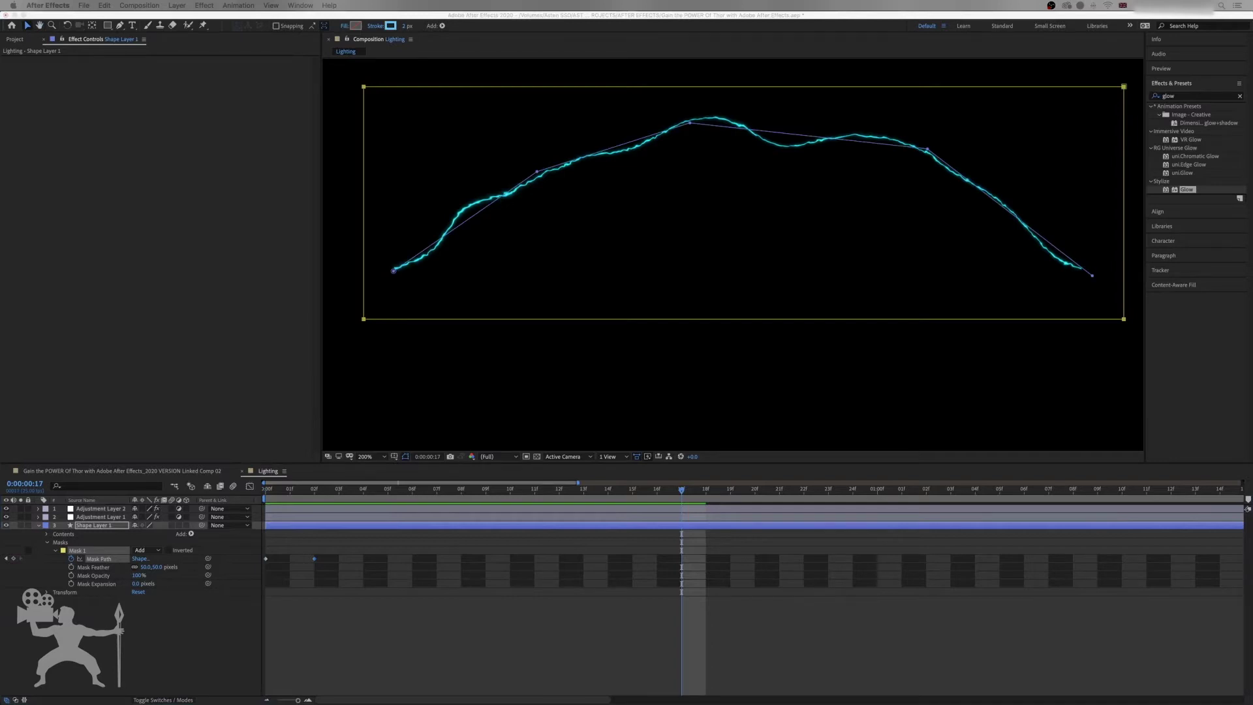
- Add the Lighting composition to the render queue and open its output module settings
{"action": "left_click", "coordinate": [141, 5]}
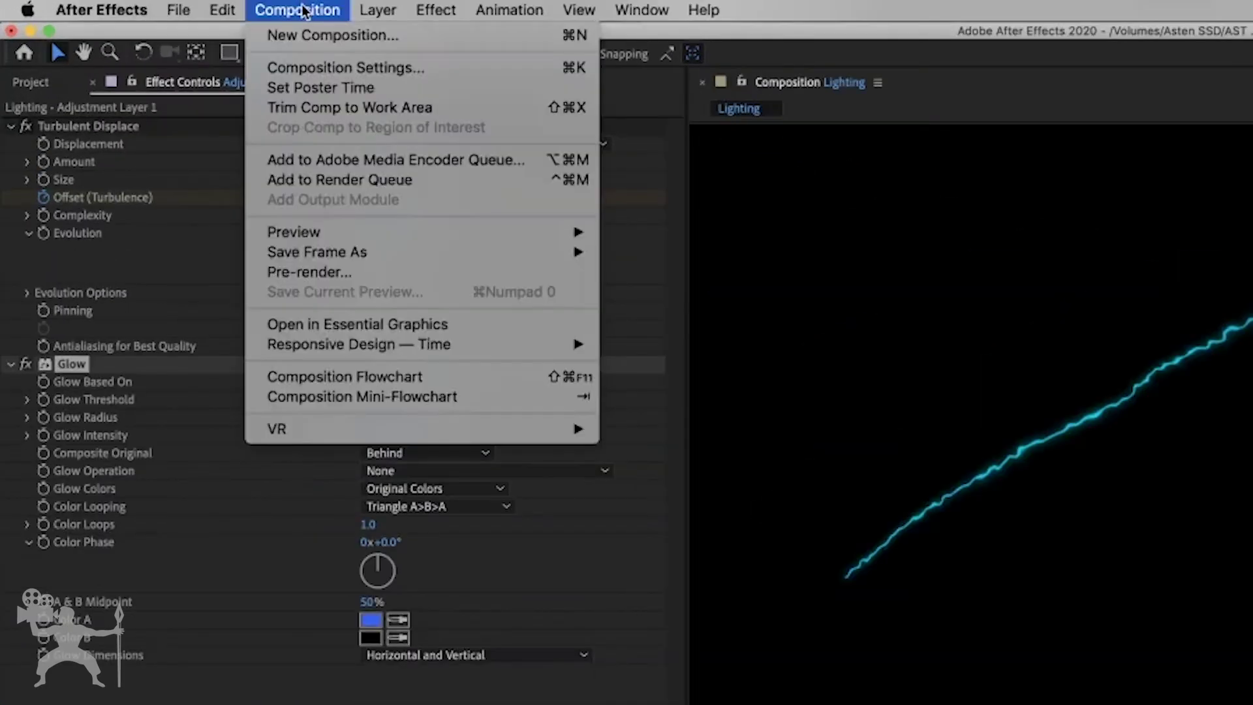
{"action": "left_click", "coordinate": [344, 181]}
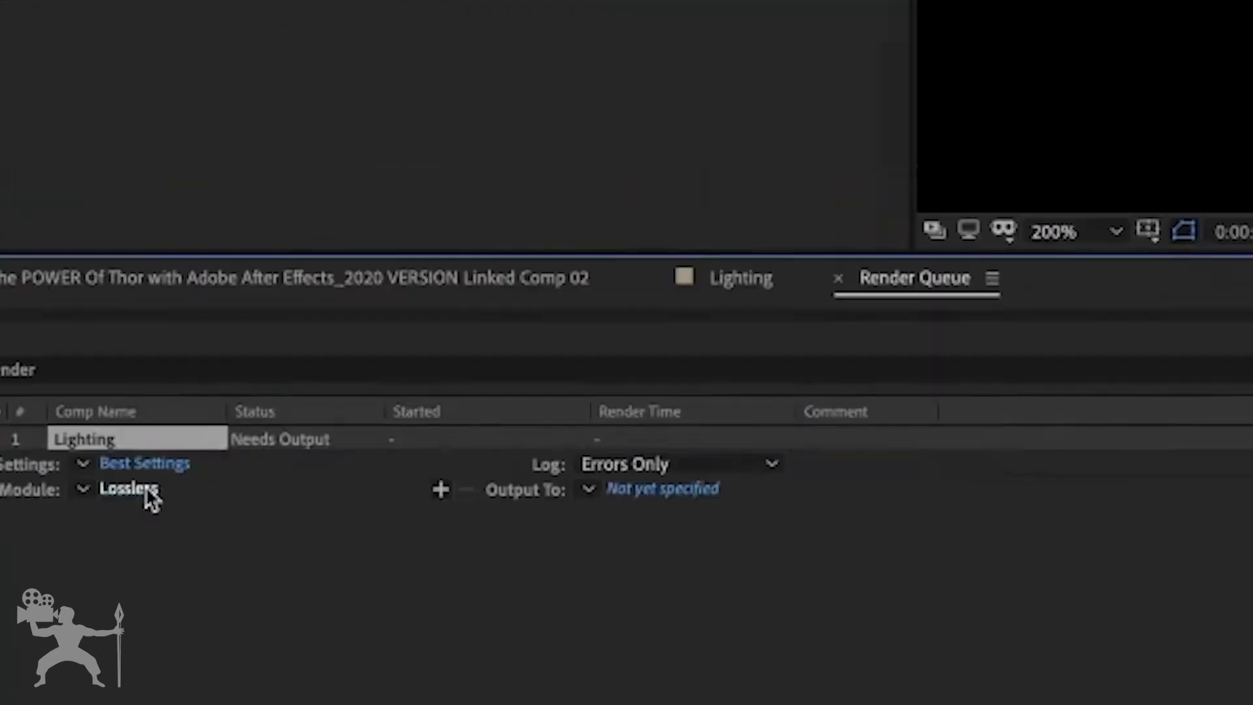
{"action": "left_click", "coordinate": [295, 432]}
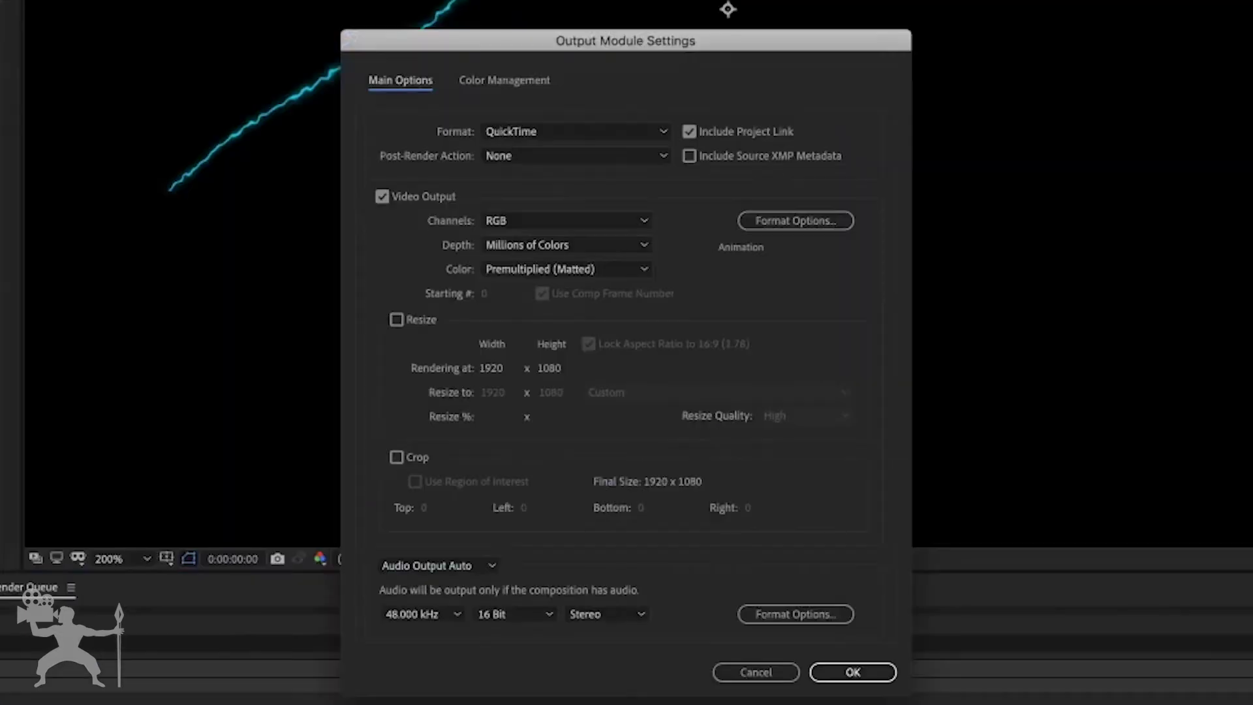
- Keep Animation as the QuickTime video codec and set the output module's channels to RGB + Alpha
{"action": "left_click", "coordinate": [803, 222]}
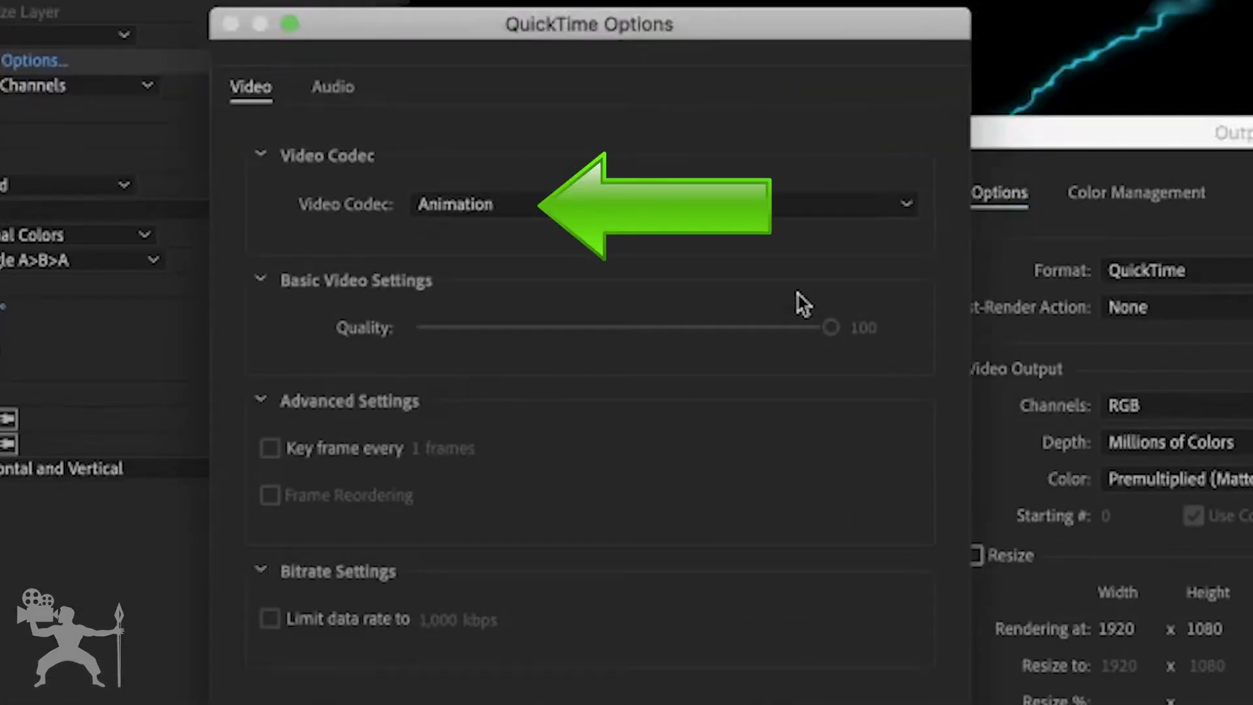
{"action": "left_click", "coordinate": [339, 86]}
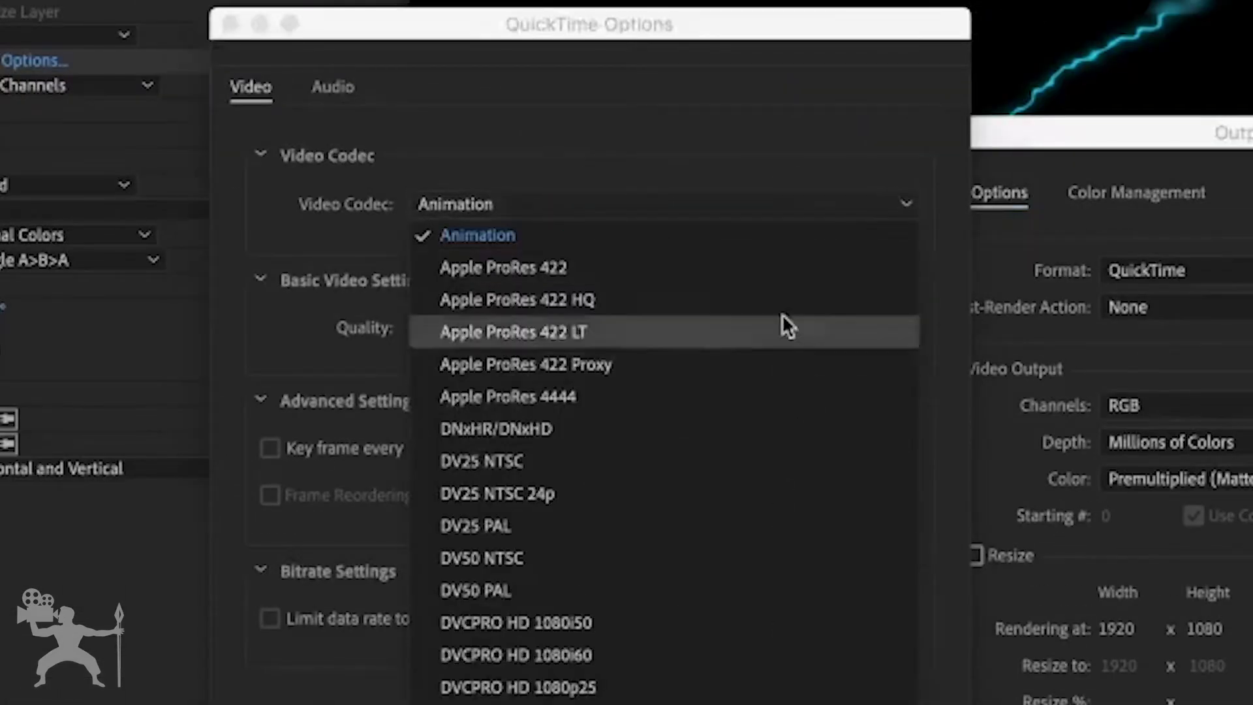
{"action": "left_click", "coordinate": [791, 225]}
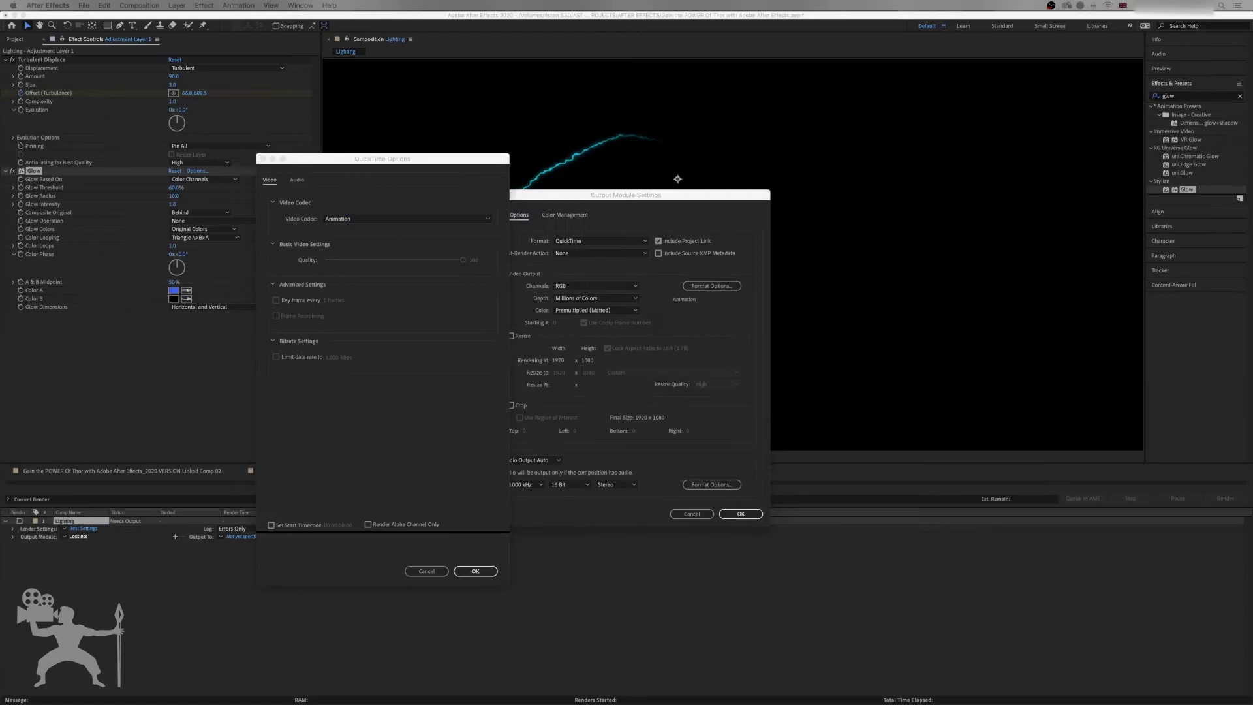
{"action": "left_click", "coordinate": [475, 572]}
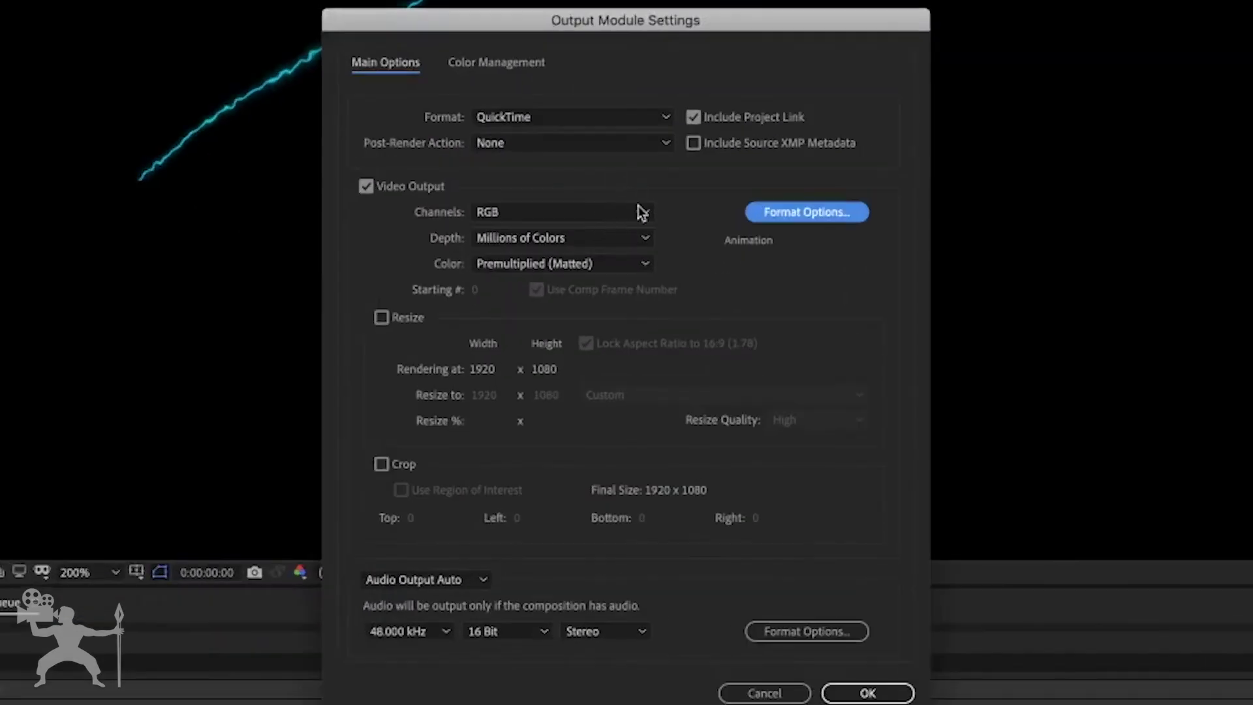
{"action": "left_click", "coordinate": [642, 212]}
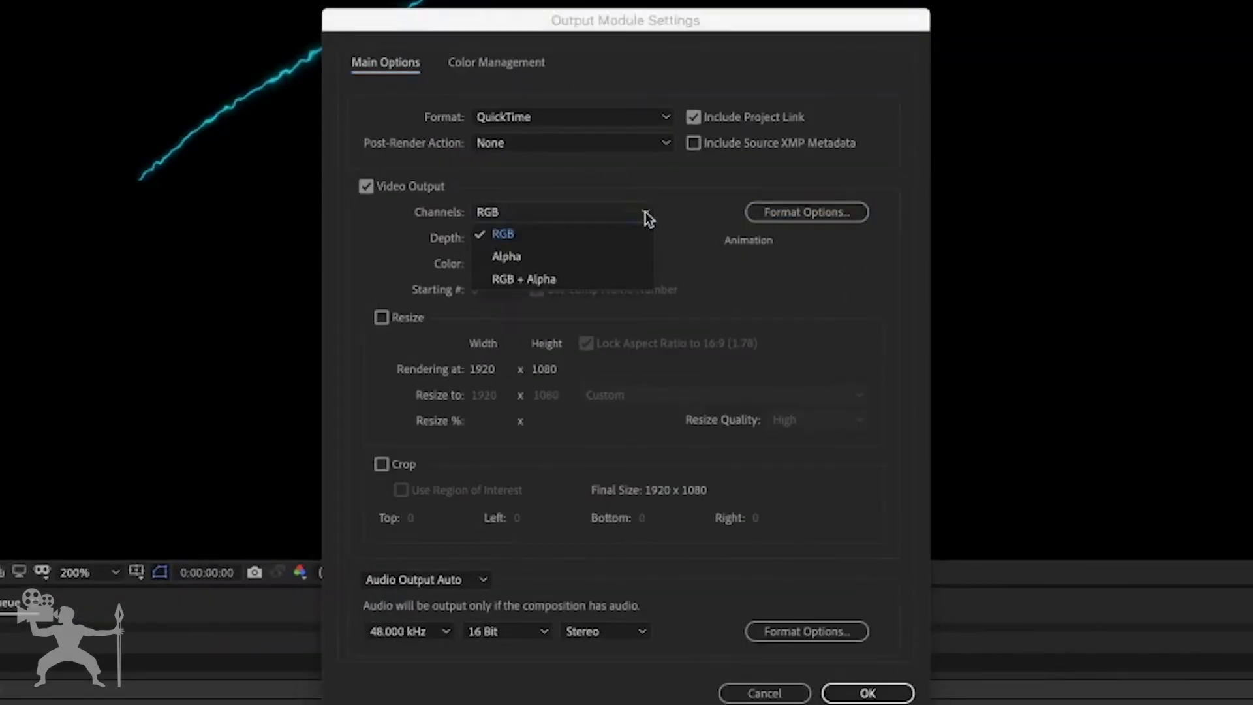
{"action": "left_click", "coordinate": [610, 274]}
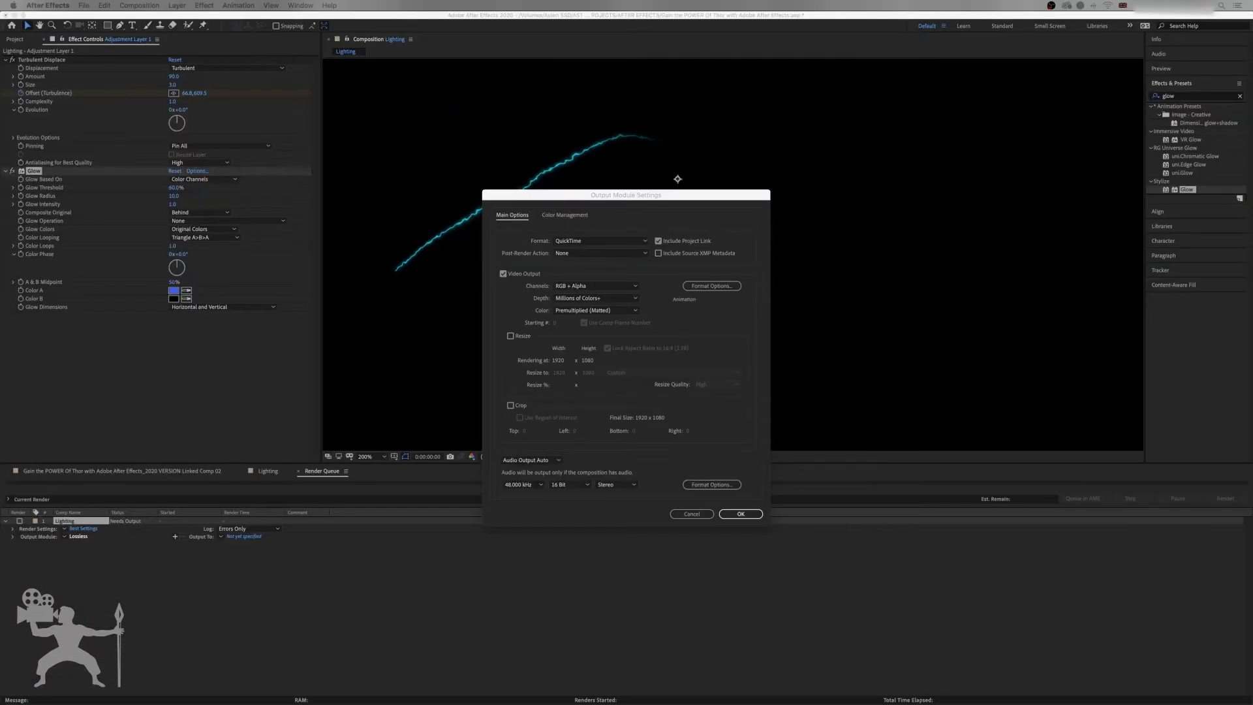
{"action": "left_click", "coordinate": [744, 516]}
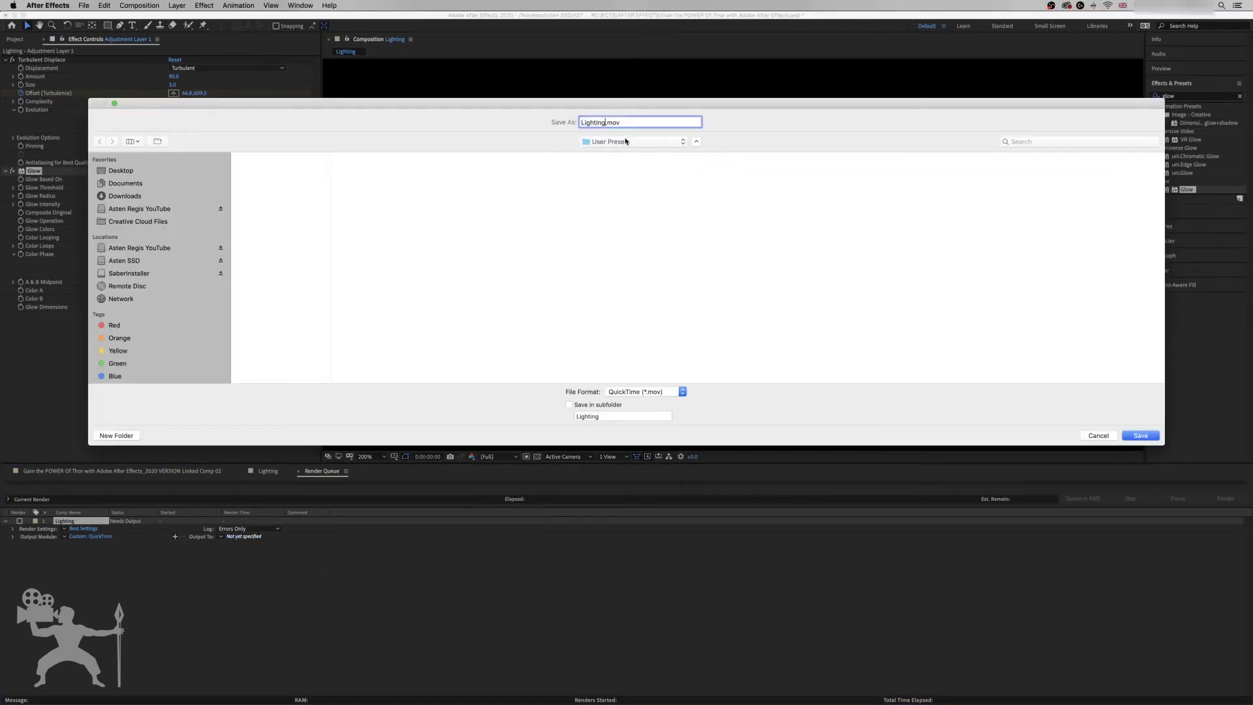
- Choose a destination for the queued Lighting render and name the output file Lighting 1.mov
{"action": "left_click", "coordinate": [124, 260]}
{"action": "left_click", "coordinate": [275, 174]}
{"action": "left_click", "coordinate": [377, 183]}
{"action": "left_click", "coordinate": [477, 156]}
{"action": "left_click", "coordinate": [560, 201]}
{"action": "left_click", "coordinate": [116, 435]}
{"action": "type", "text": "Lighting Effect 1"}
{"action": "key", "text": "Return"}
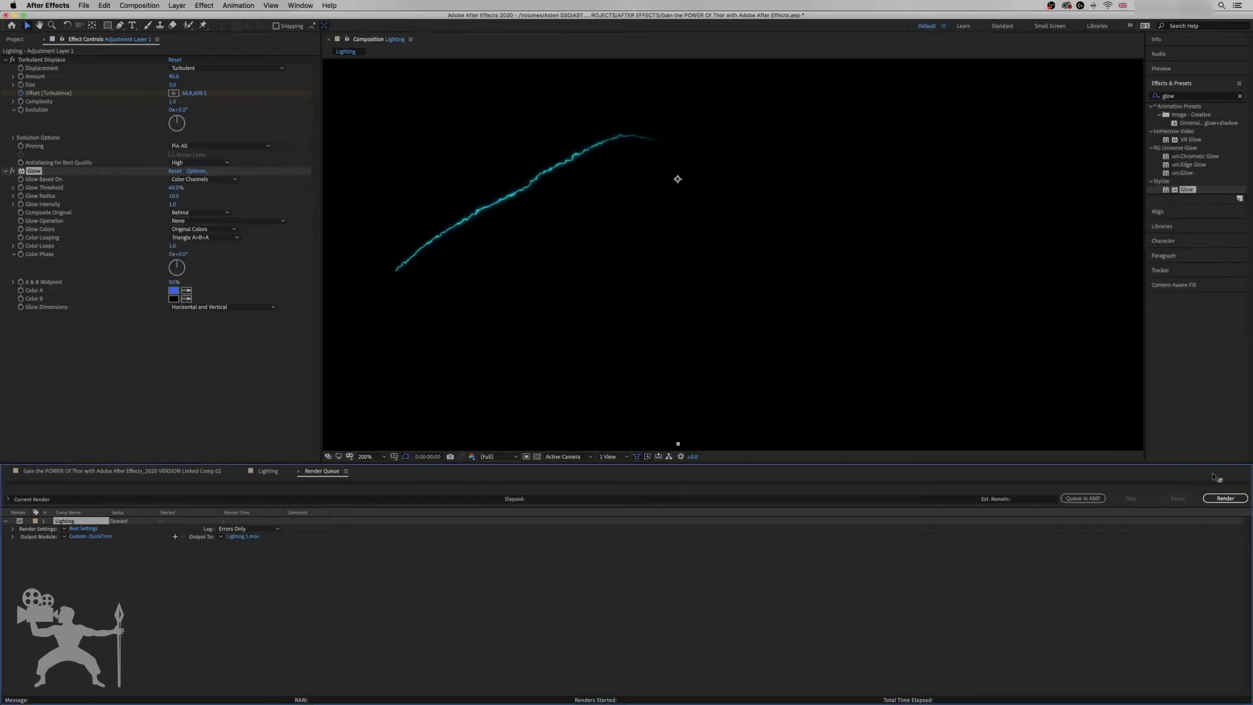
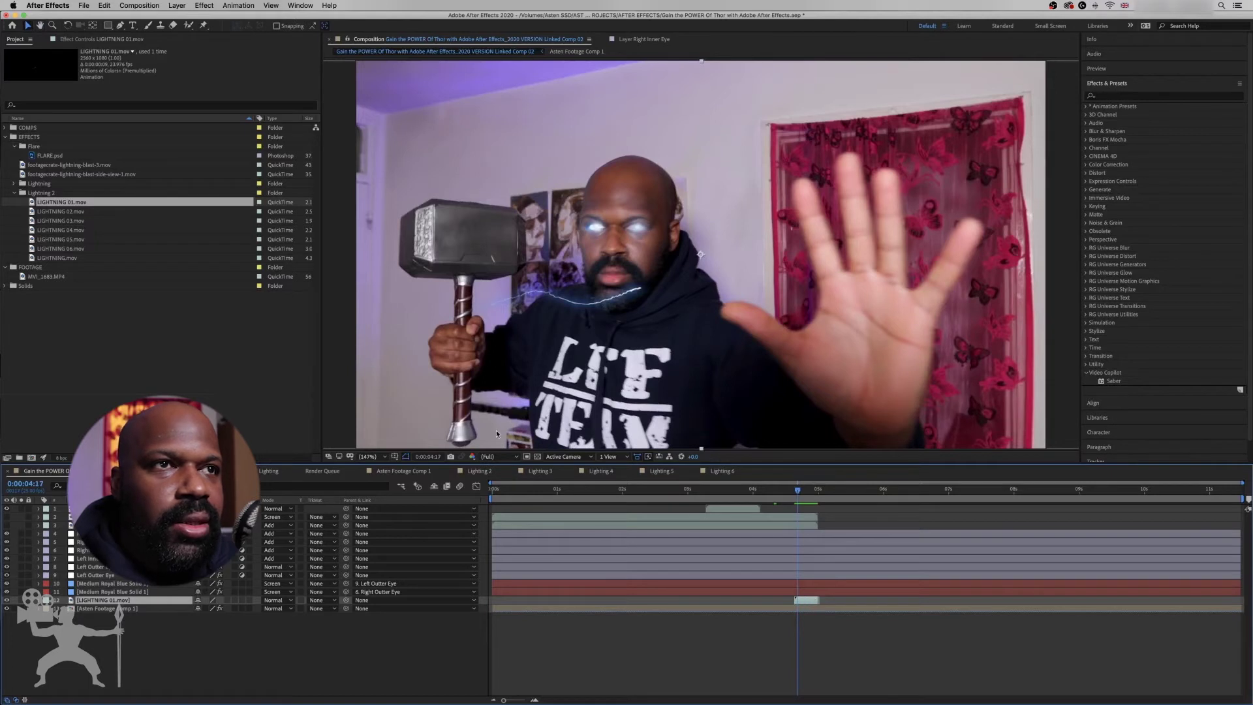
- Rotate the LIGHTNING 01.mov layer and position it across the shoulder beside the hammer arm, then preview the lightning clips
{"action": "left_click_drag", "start_coordinate": [572, 254], "coordinate": [635, 266]}
{"action": "left_click_drag", "start_coordinate": [764, 73], "coordinate": [759, 81]}
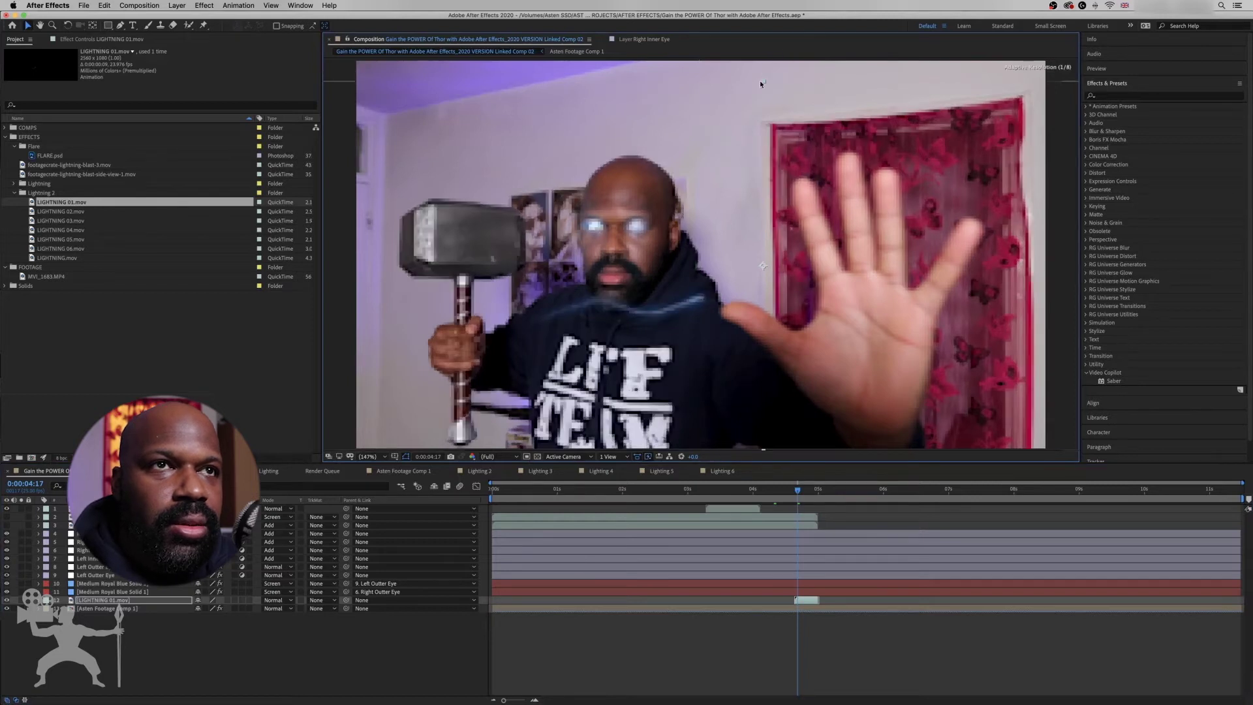
{"action": "left_click_drag", "start_coordinate": [596, 319], "coordinate": [494, 339]}
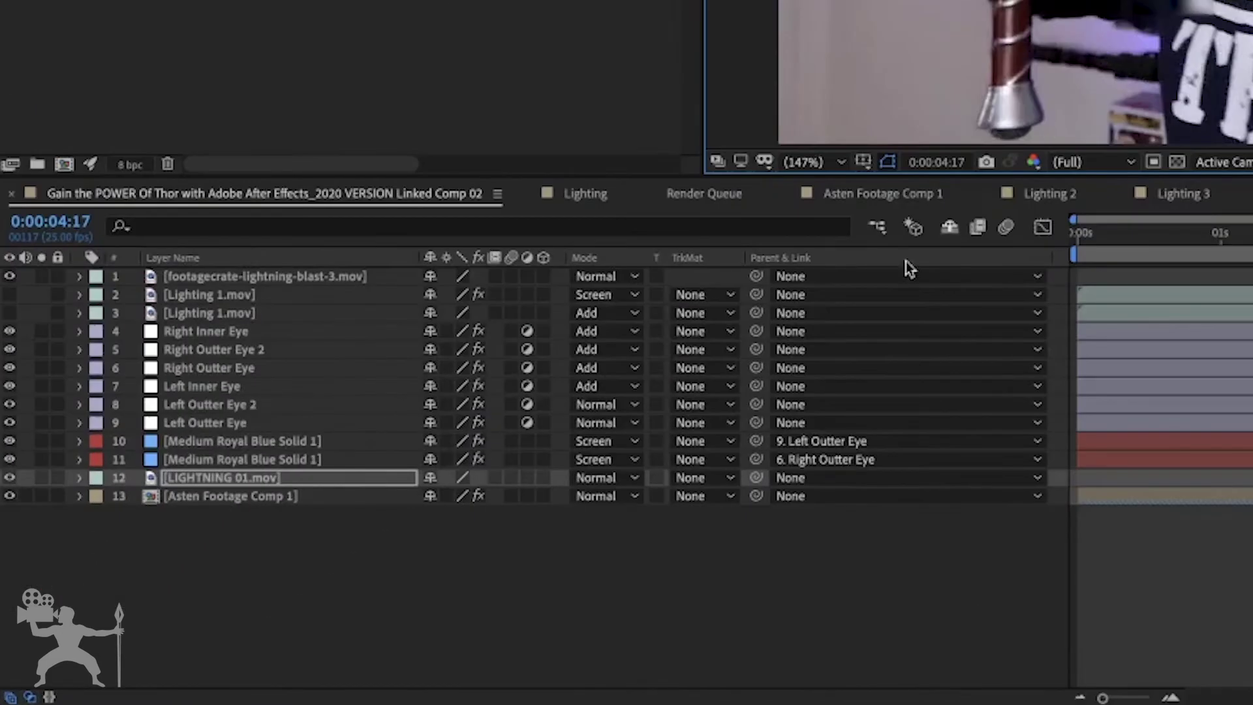
{"action": "left_click", "coordinate": [356, 485]}
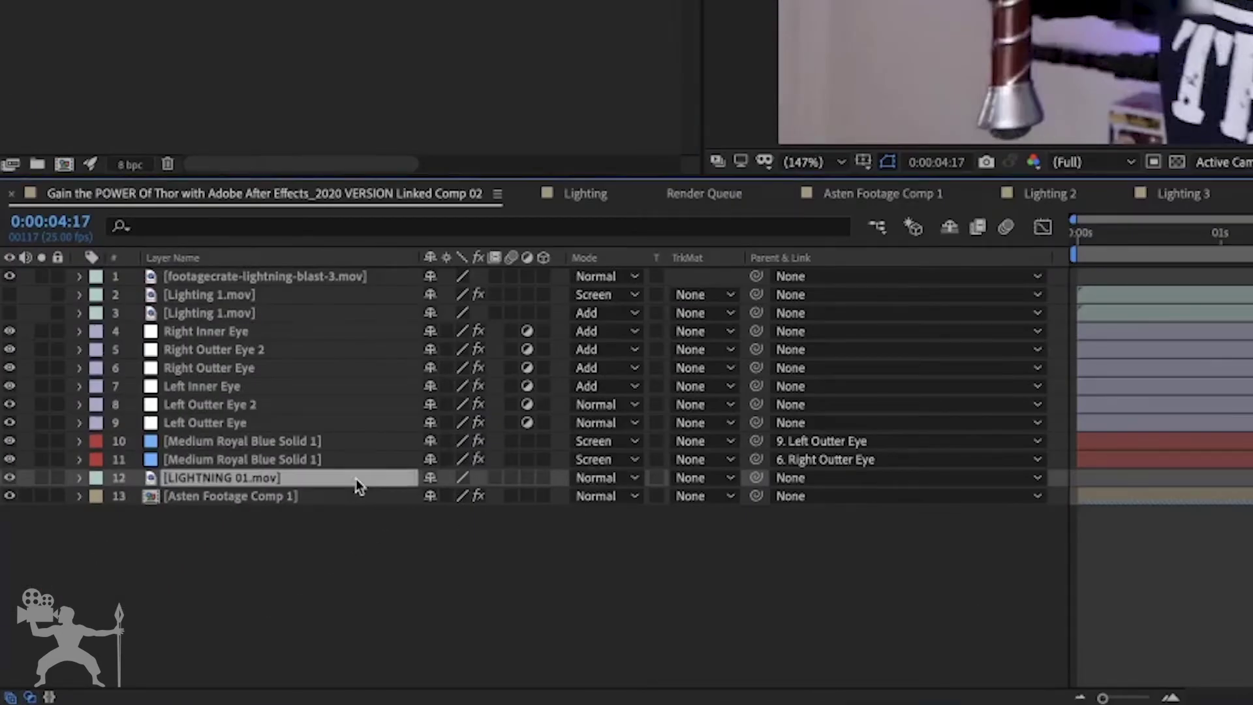
{"action": "key", "text": "r"}
{"action": "left_click_drag", "start_coordinate": [452, 496], "coordinate": [435, 496]}
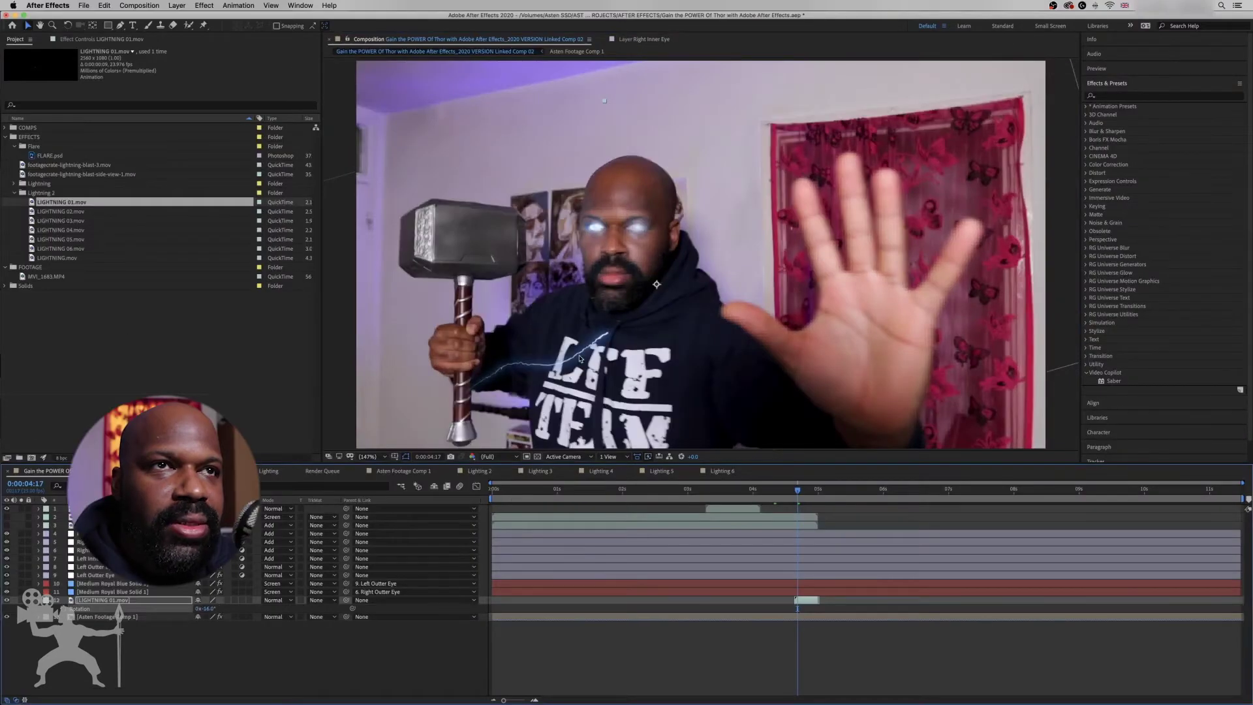
{"action": "left_click_drag", "start_coordinate": [580, 358], "coordinate": [554, 314]}
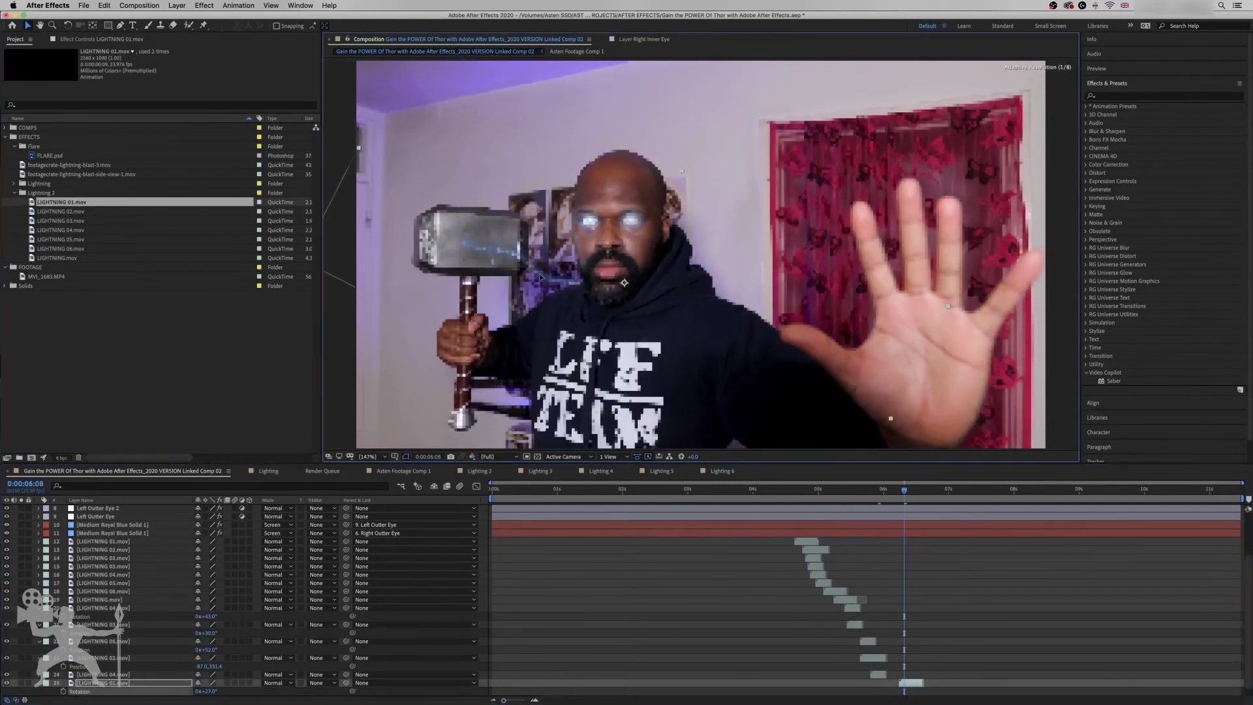
{"action": "left_click", "coordinate": [718, 491]}
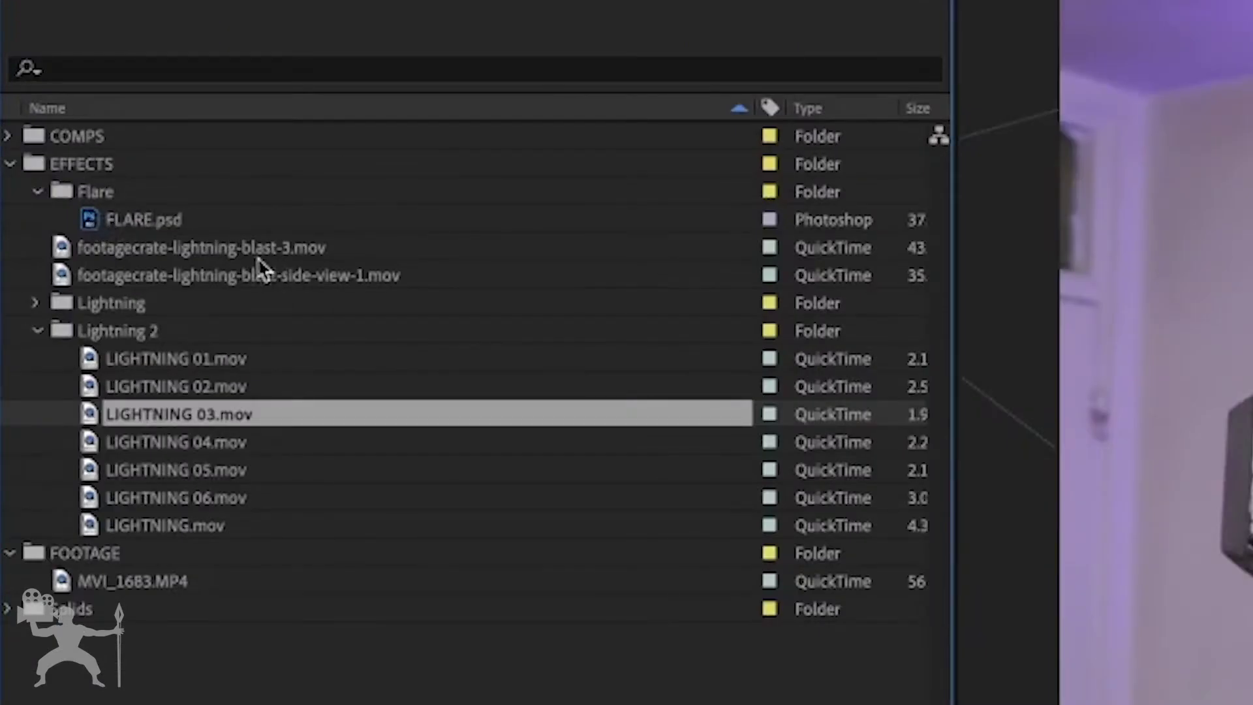
- Add FLARE.psd as the composition's uppermost layer and set its blending mode to Screen
{"action": "left_click", "coordinate": [215, 220]}
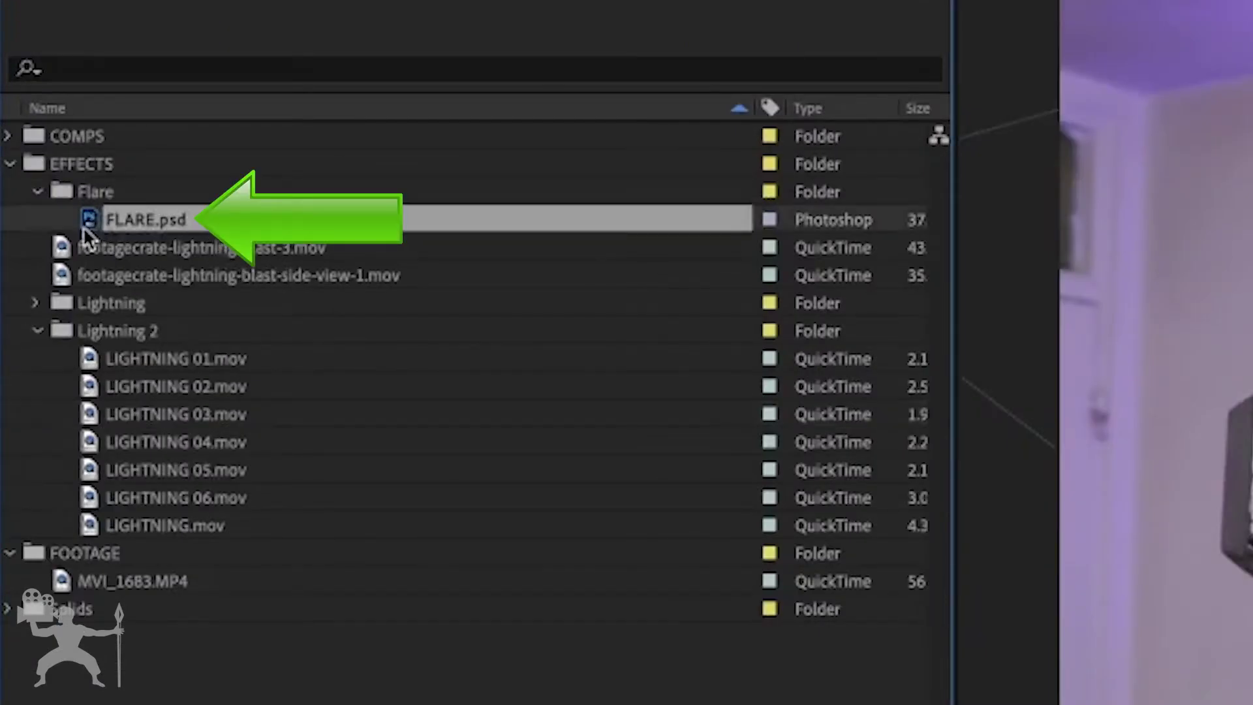
{"action": "left_click_drag", "start_coordinate": [89, 221], "coordinate": [102, 509]}
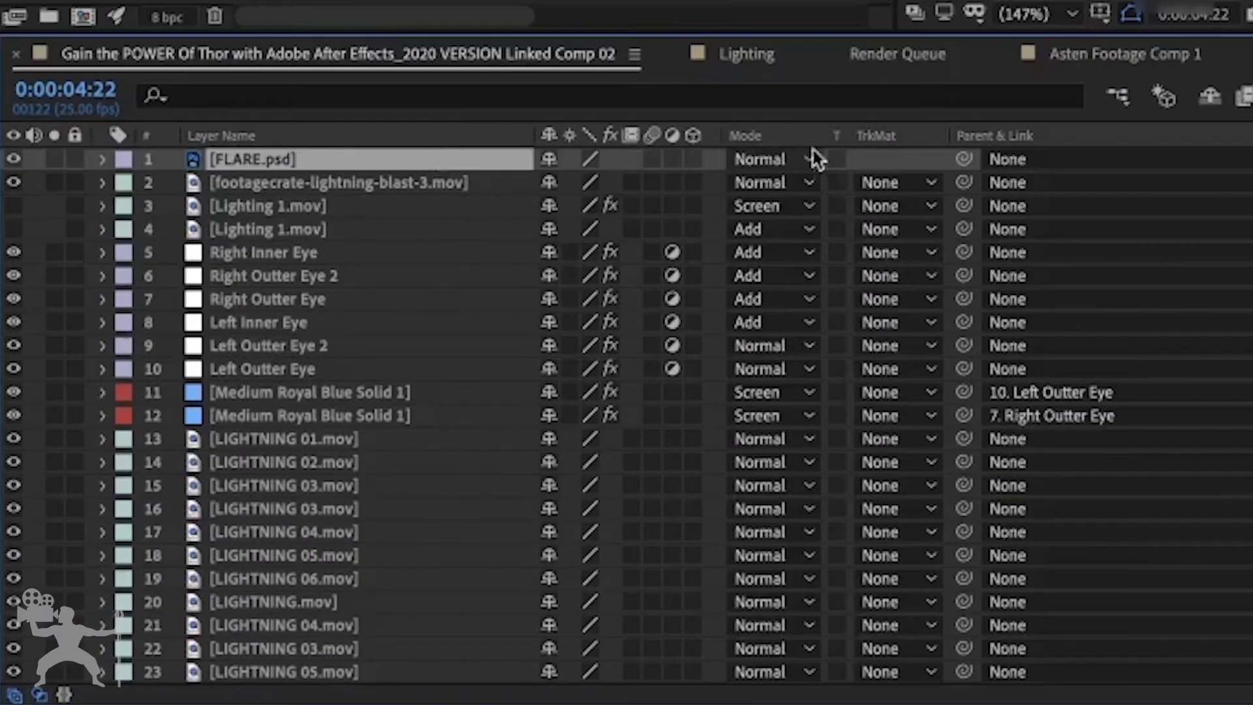
{"action": "left_click", "coordinate": [811, 161]}
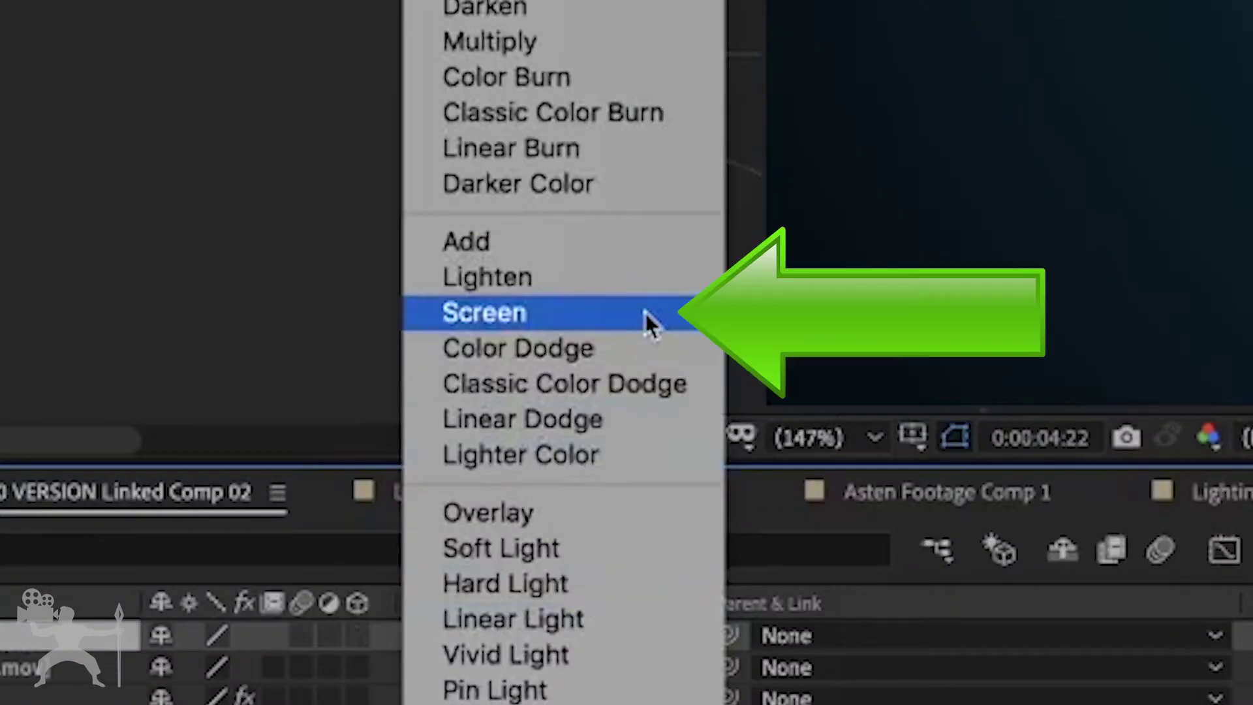
{"action": "left_click", "coordinate": [644, 310]}
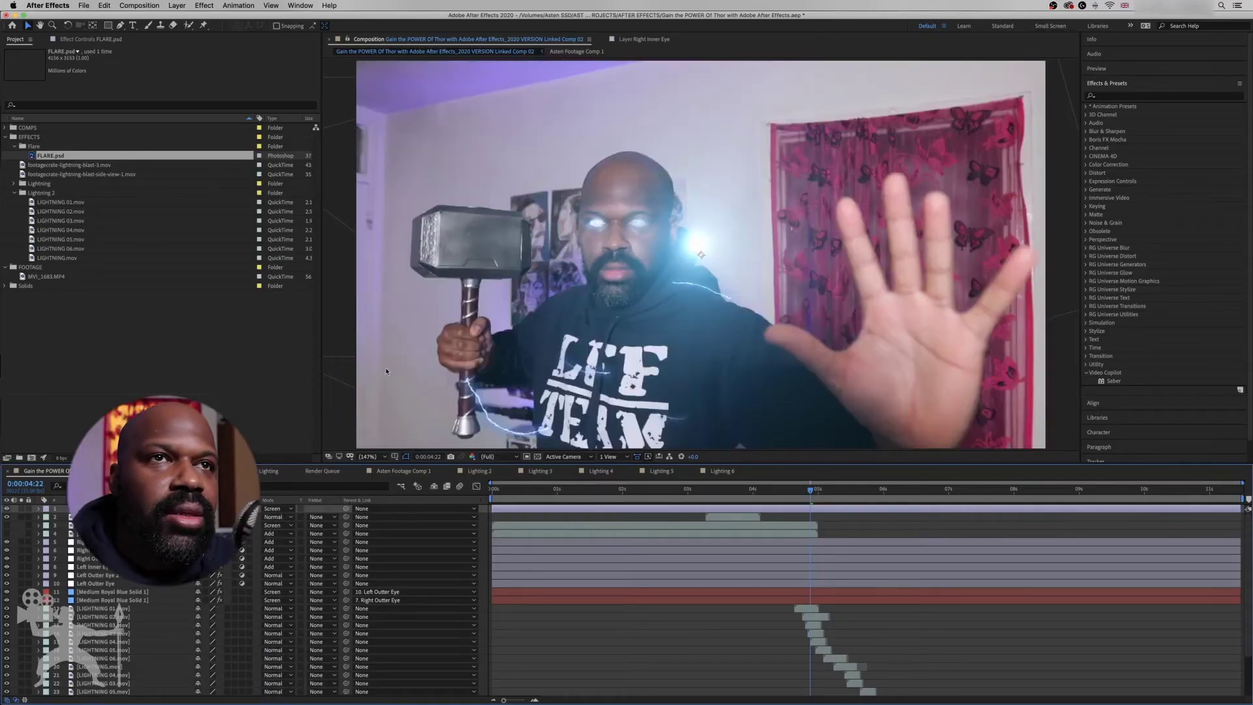
- Move the flare onto the end of the lightning bolt near the chin at 0:00:04:16
{"action": "left_click_drag", "start_coordinate": [706, 252], "coordinate": [681, 291]}
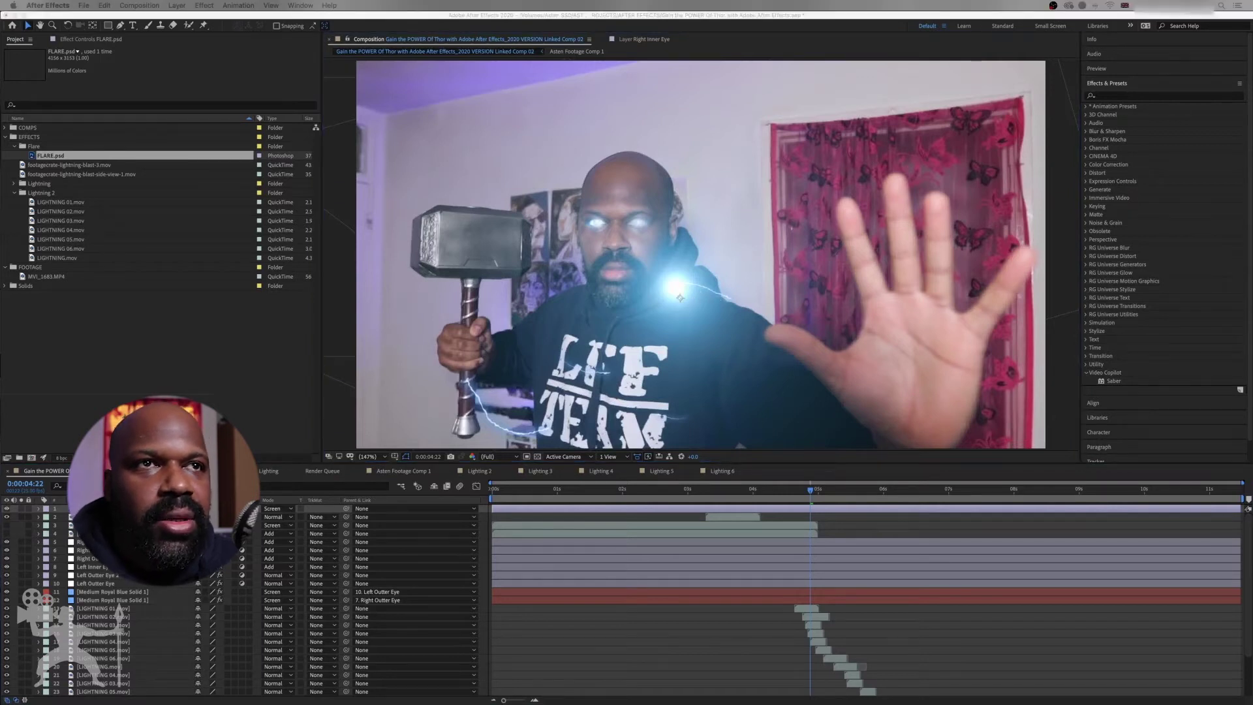
{"action": "left_click", "coordinate": [790, 491]}
{"action": "left_click_drag", "start_coordinate": [790, 491], "coordinate": [796, 494]}
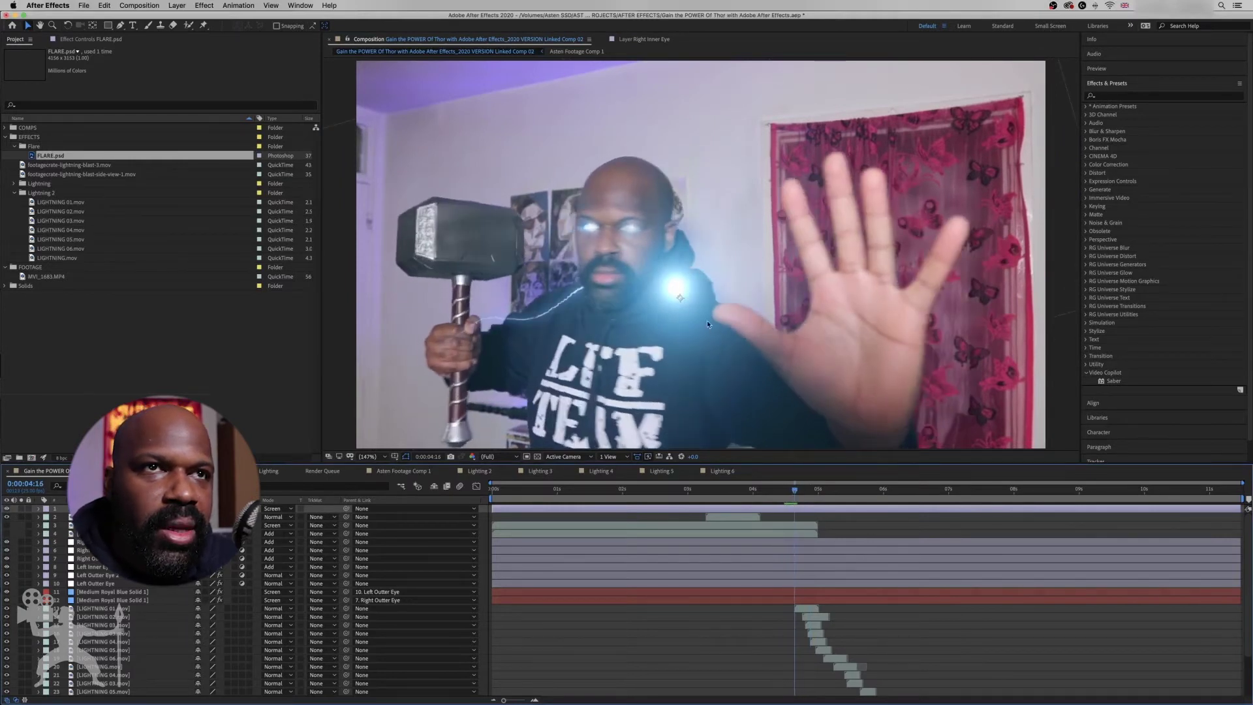
{"action": "left_click_drag", "start_coordinate": [676, 286], "coordinate": [575, 297]}
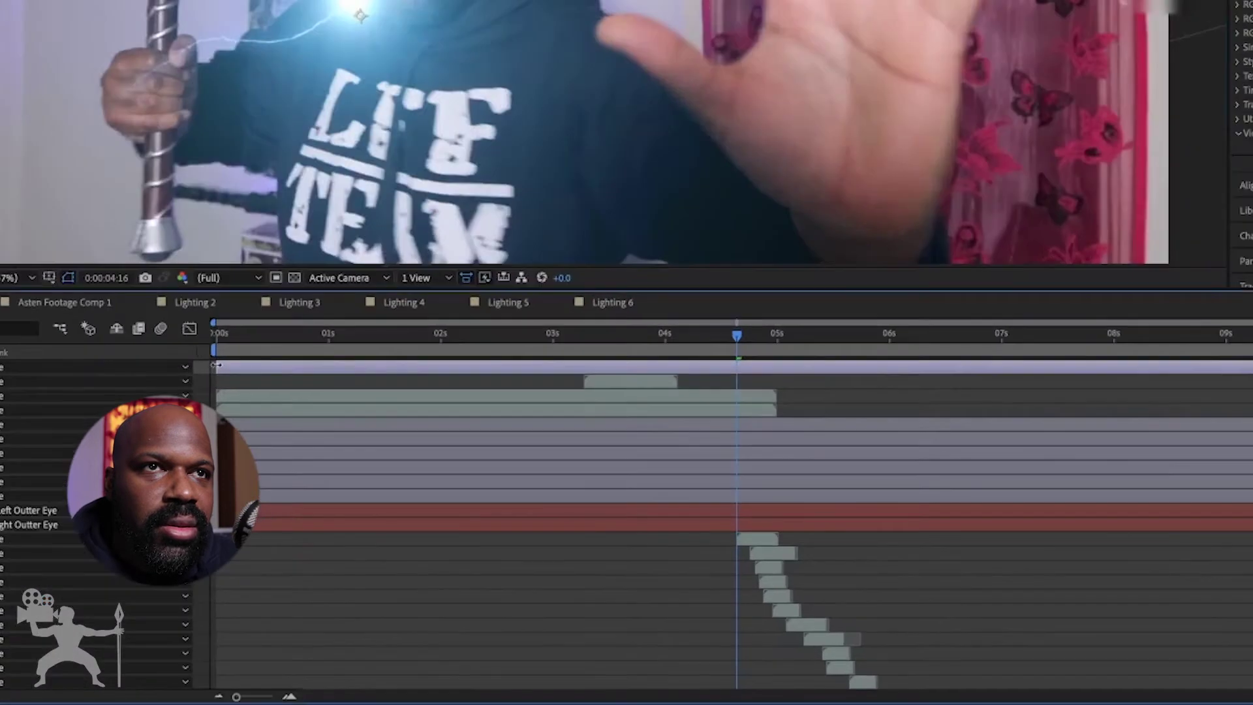
- Trim the FLARE.psd layer to start at 0:00:04:16 and last only a few frames, matching the lightning bolt
{"action": "left_click_drag", "start_coordinate": [493, 509], "coordinate": [774, 508]}
{"action": "left_click_drag", "start_coordinate": [701, 367], "coordinate": [737, 371]}
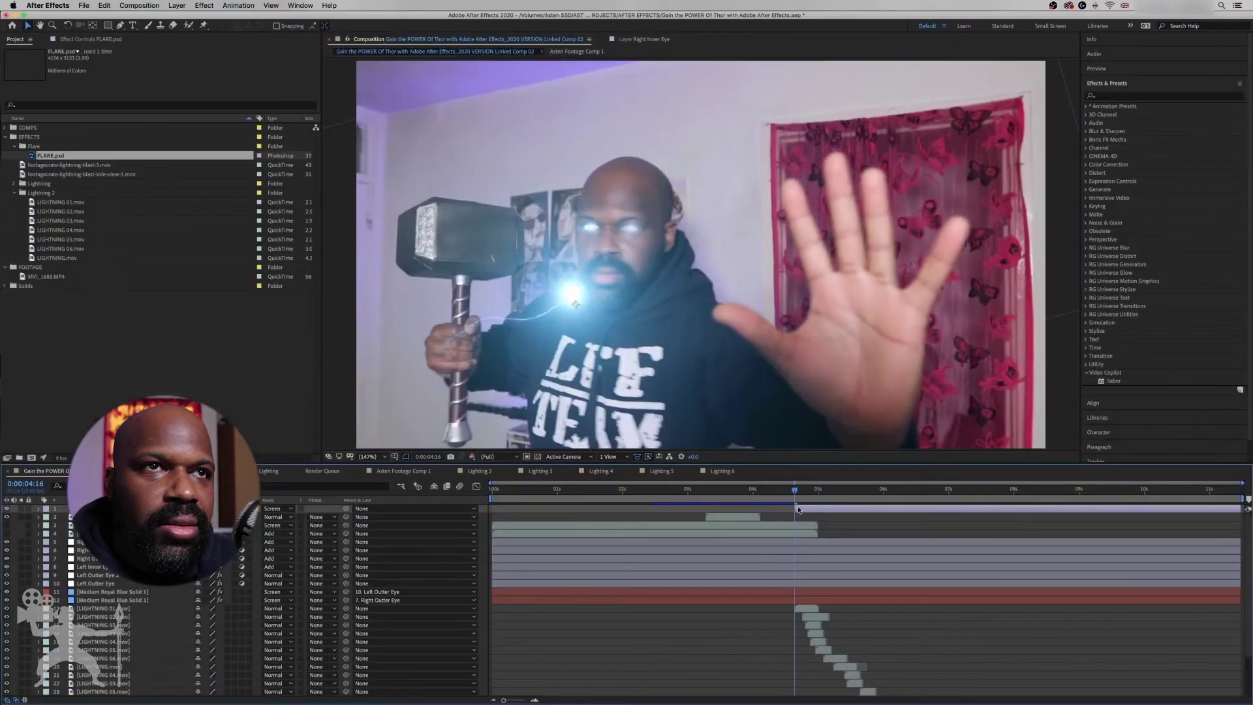
{"action": "mouse_move", "coordinate": [799, 492]}
{"action": "left_mouse_down"}
{"action": "mouse_move", "coordinate": [818, 493]}
{"action": "mouse_move", "coordinate": [796, 493]}
{"action": "left_mouse_up"}
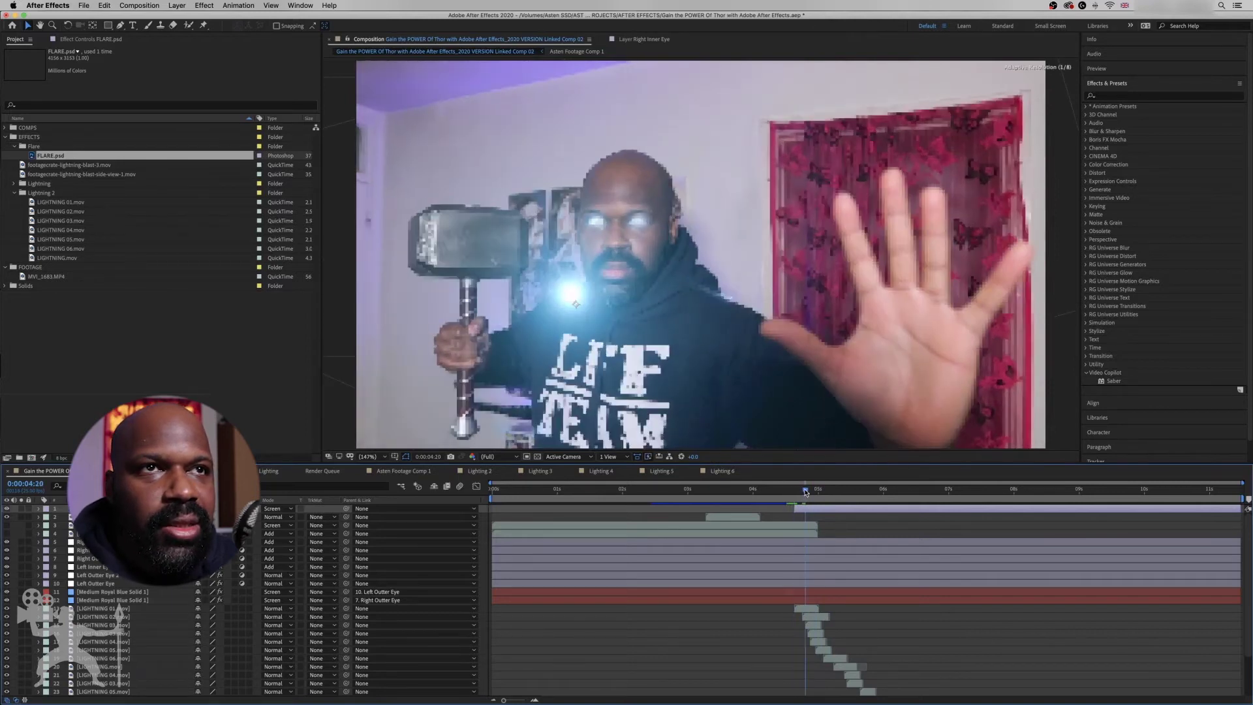
{"action": "left_click_drag", "start_coordinate": [802, 493], "coordinate": [800, 491]}
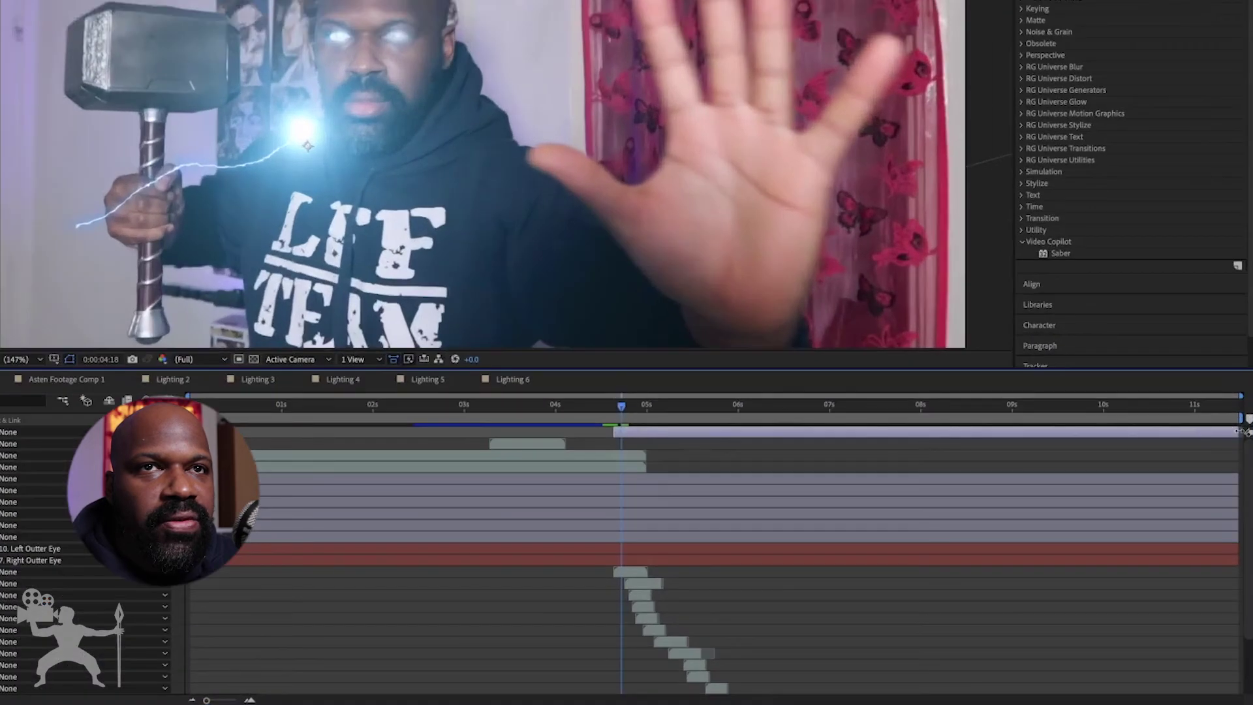
{"action": "left_click_drag", "start_coordinate": [1240, 508], "coordinate": [870, 525]}
{"action": "left_click_drag", "start_coordinate": [720, 454], "coordinate": [629, 445]}
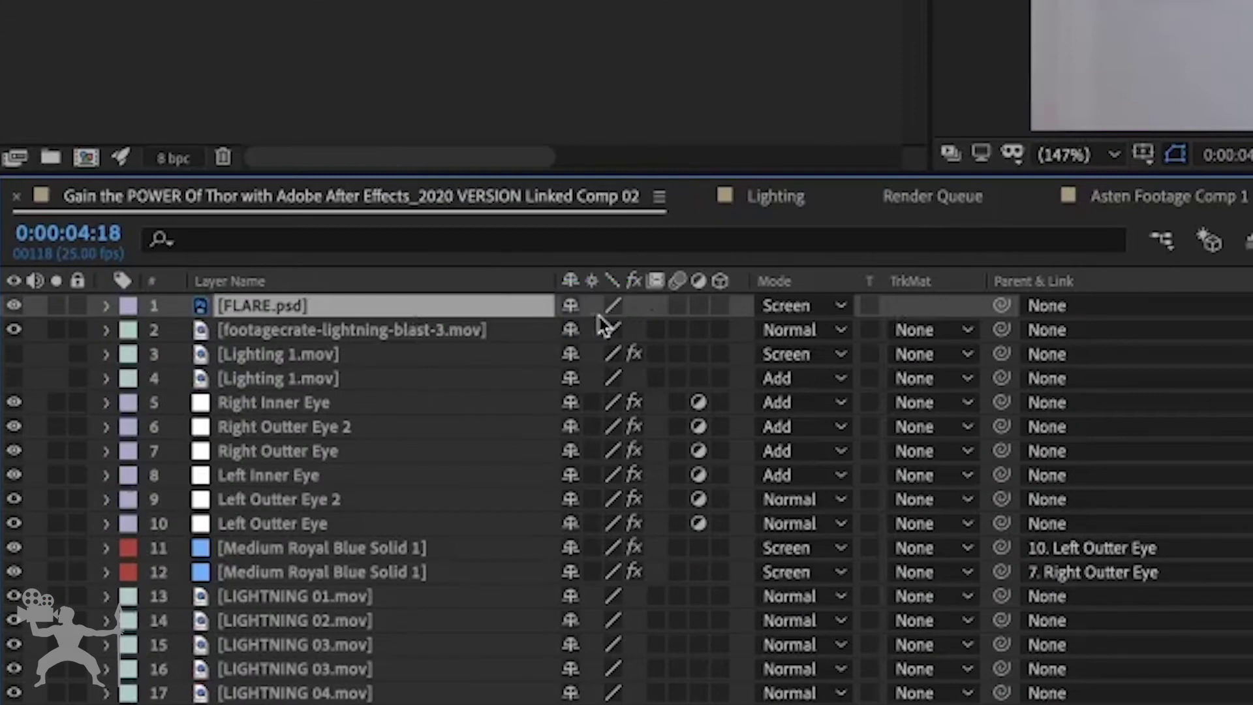
- Duplicate the FLARE.psd layer and place the copy on the bolt's other end beside the hammer hand
{"action": "key", "text": "ctrl+d"}
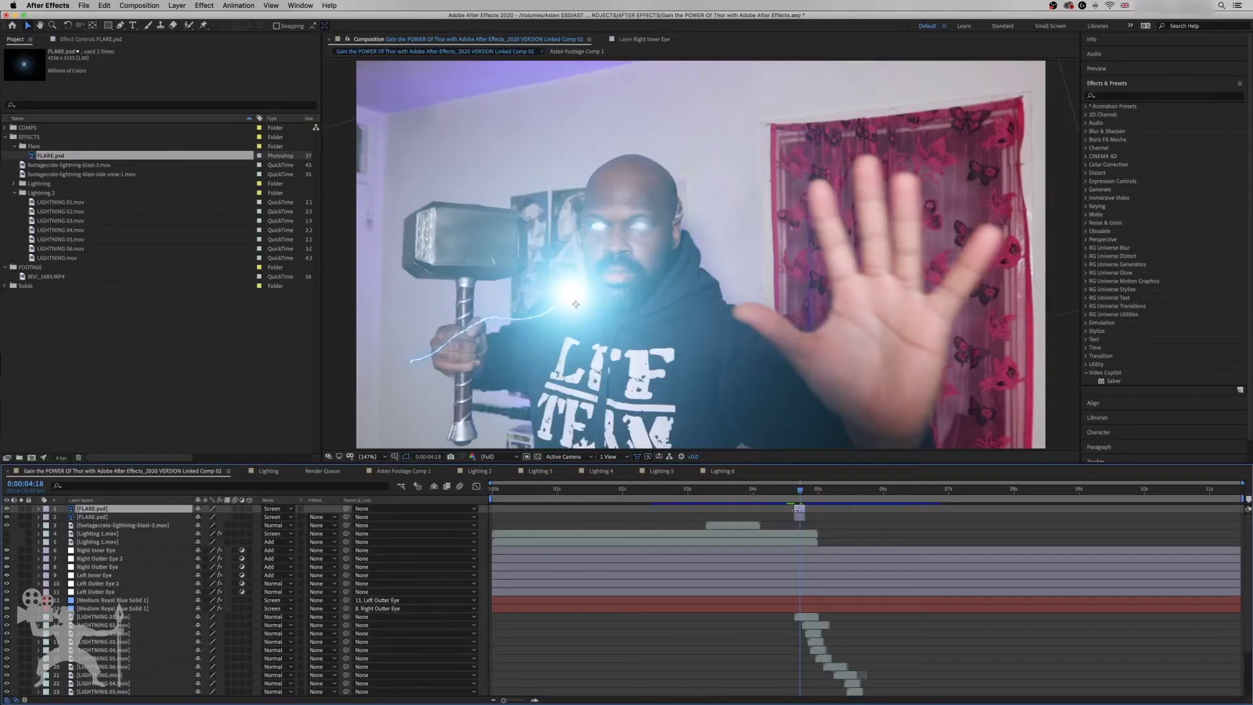
{"action": "left_click_drag", "start_coordinate": [560, 314], "coordinate": [421, 369]}
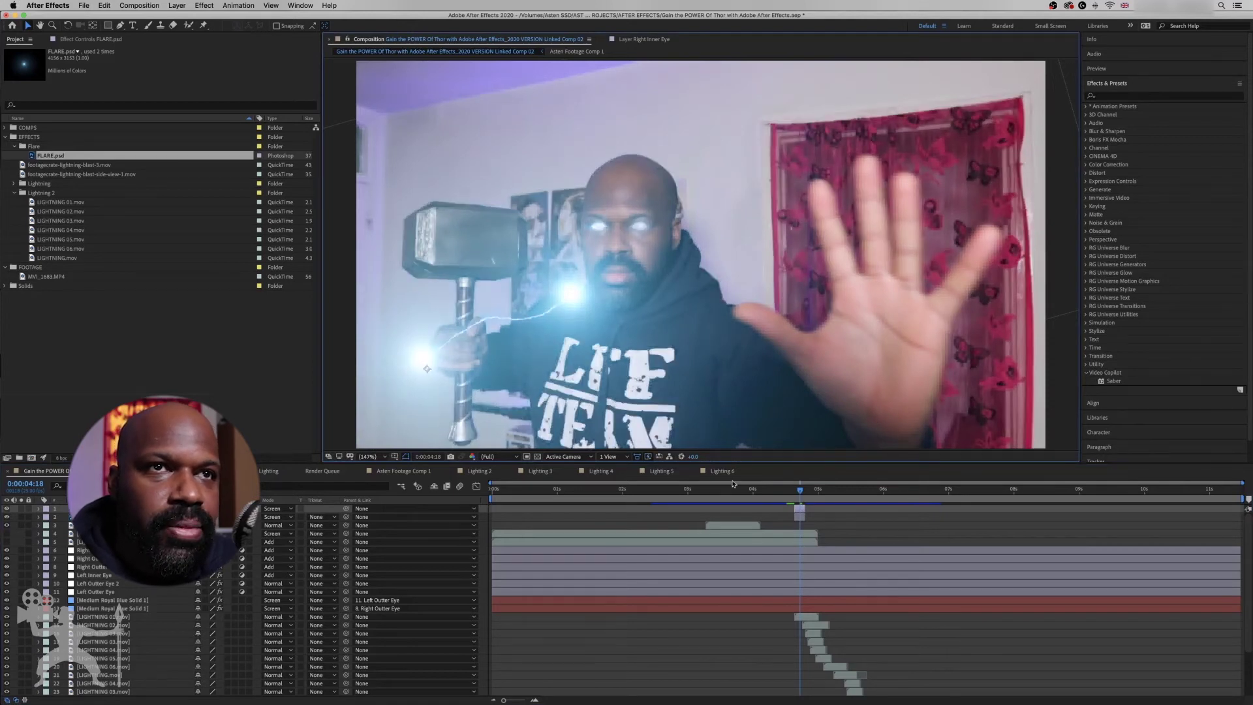
{"action": "left_click_drag", "start_coordinate": [798, 490], "coordinate": [810, 490]}
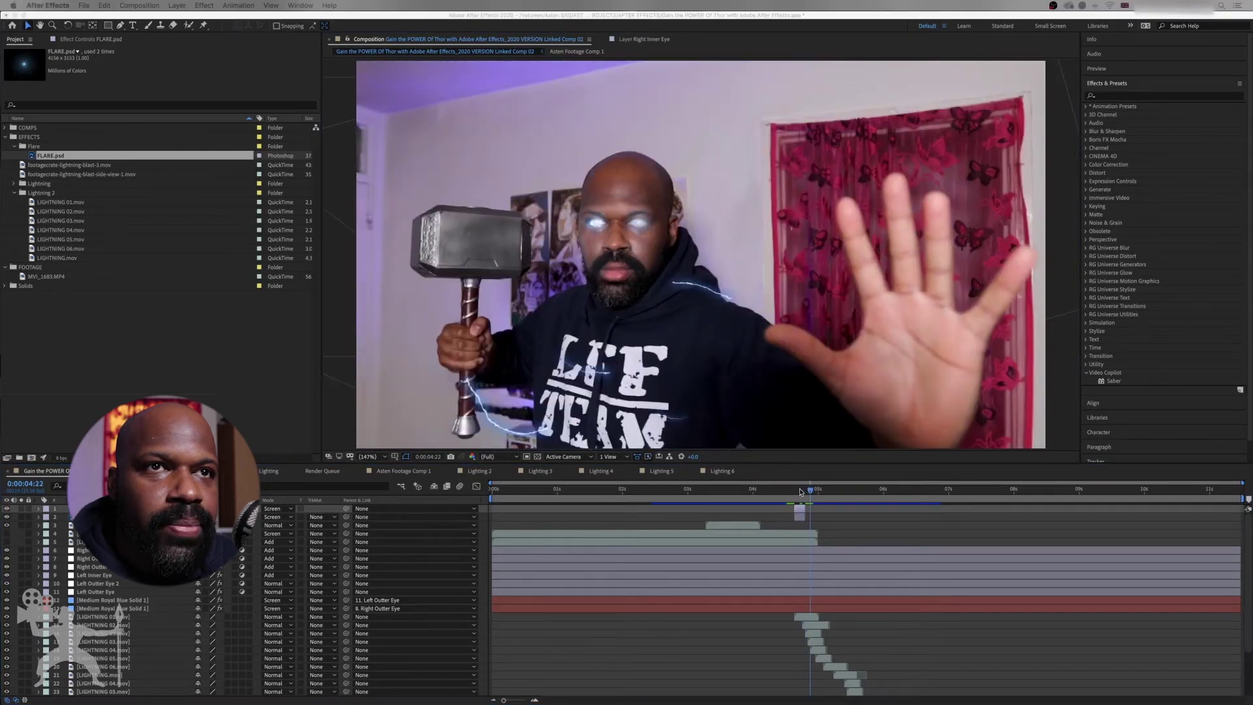
{"action": "left_click", "coordinate": [800, 491]}
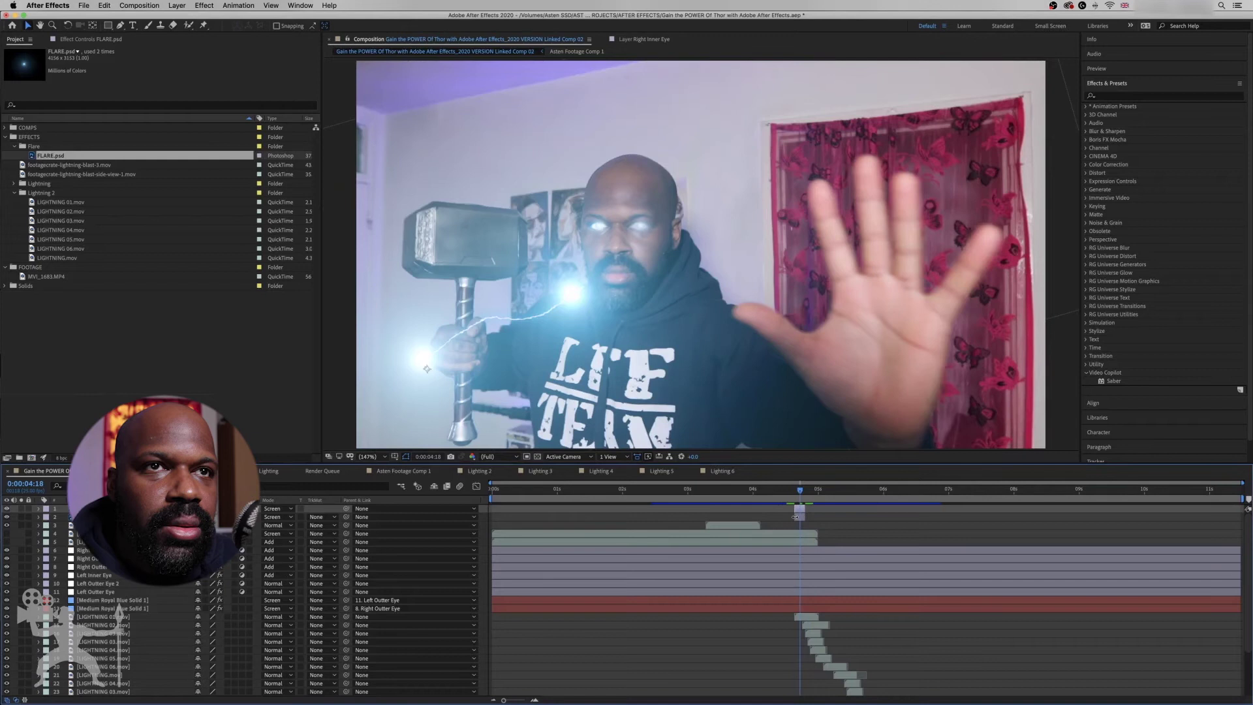
- Scale down the flare near the chin and realign it with the end of the lightning bolt
{"action": "left_click", "coordinate": [801, 523]}
{"action": "left_click", "coordinate": [802, 520]}
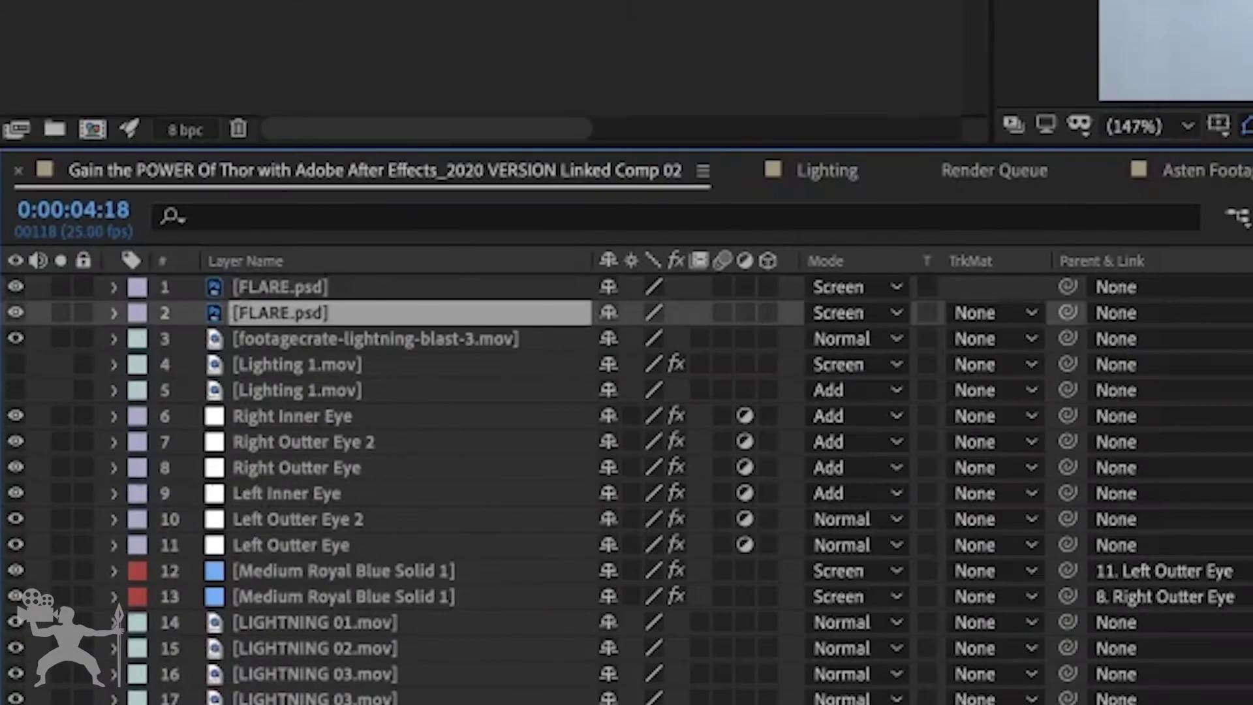
{"action": "key", "text": "s"}
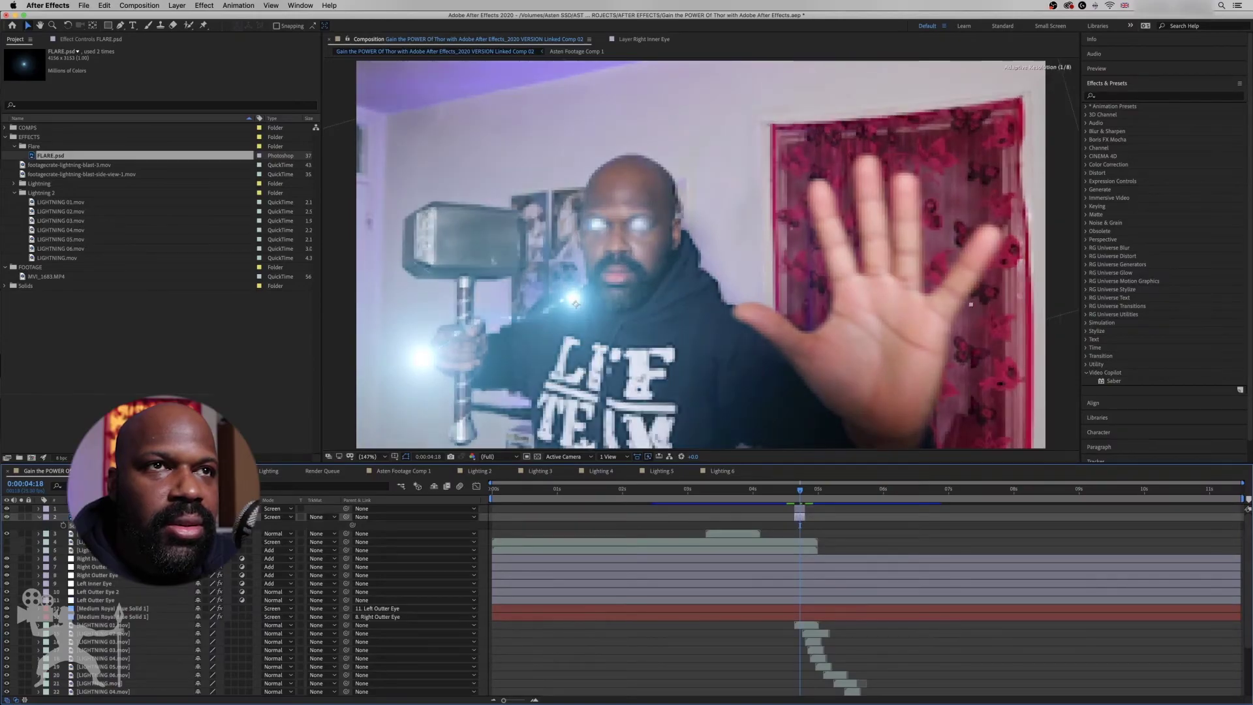
{"action": "left_click_drag", "start_coordinate": [577, 303], "coordinate": [585, 292]}
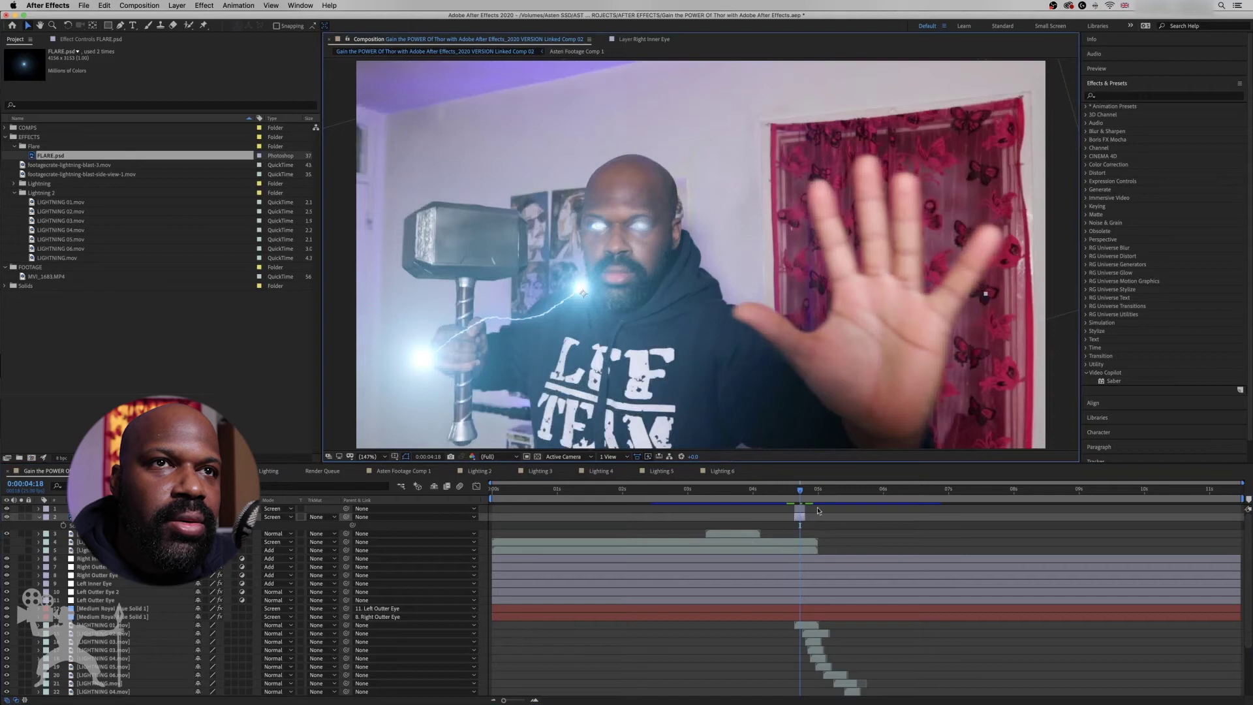
{"action": "left_click", "coordinate": [802, 489]}
{"action": "mouse_move", "coordinate": [802, 490]}
{"action": "left_mouse_down"}
{"action": "mouse_move", "coordinate": [790, 490]}
{"action": "mouse_move", "coordinate": [805, 488]}
{"action": "left_mouse_up"}
- Duplicate the smaller flare layer, start the copy at 0:00:04:19, and place it on the bolt over the far shoulder
{"action": "left_click", "coordinate": [38, 517]}
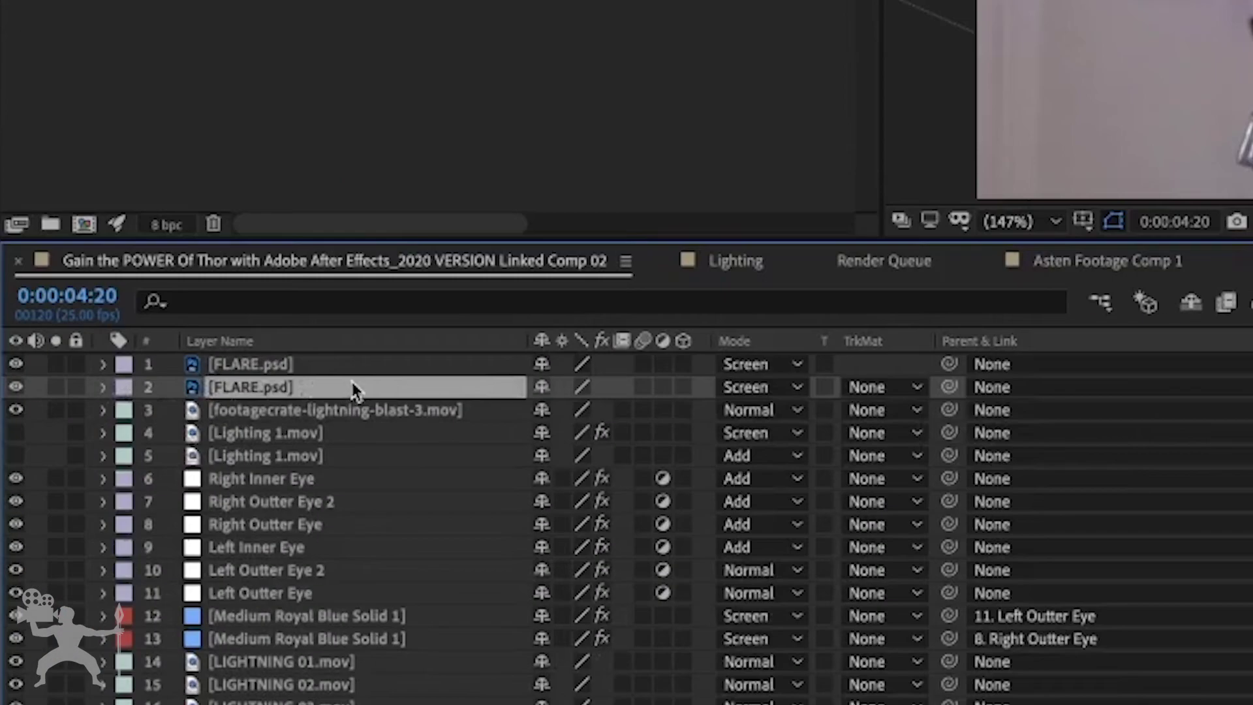
{"action": "key", "text": "ctrl+d"}
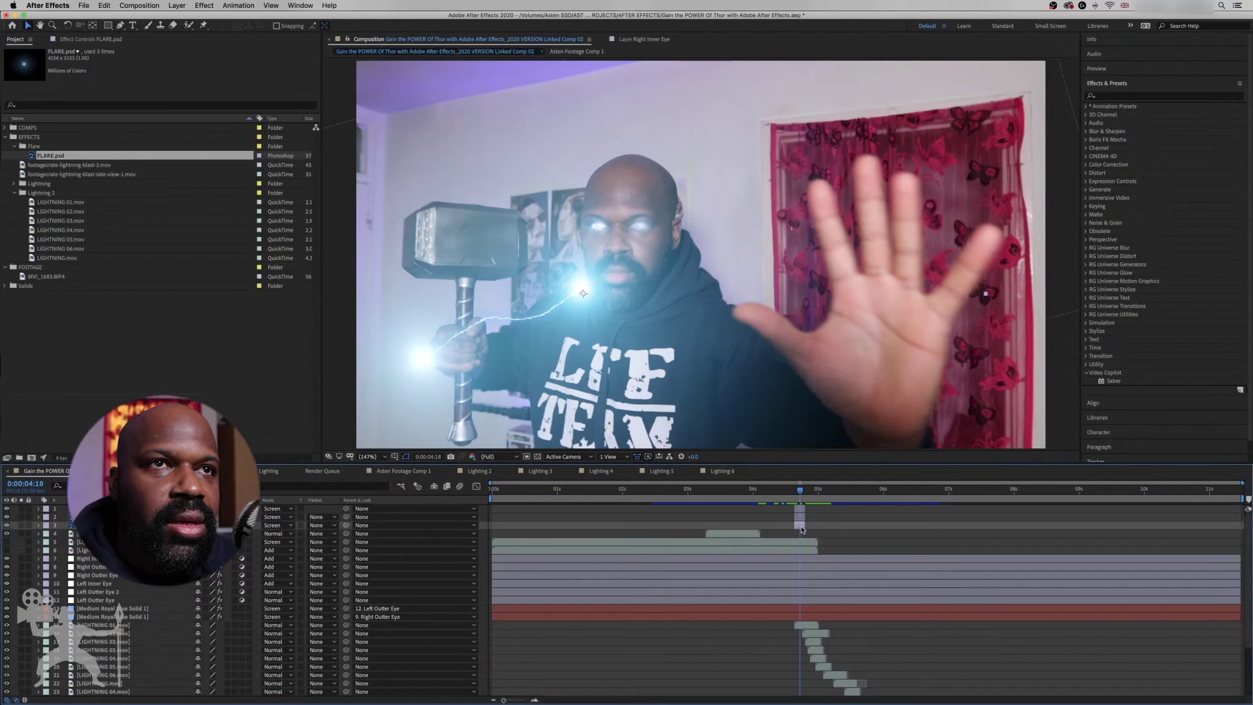
{"action": "left_click_drag", "start_coordinate": [799, 525], "coordinate": [808, 525]}
{"action": "left_click", "coordinate": [802, 489]}
{"action": "left_click_drag", "start_coordinate": [583, 293], "coordinate": [696, 292]}
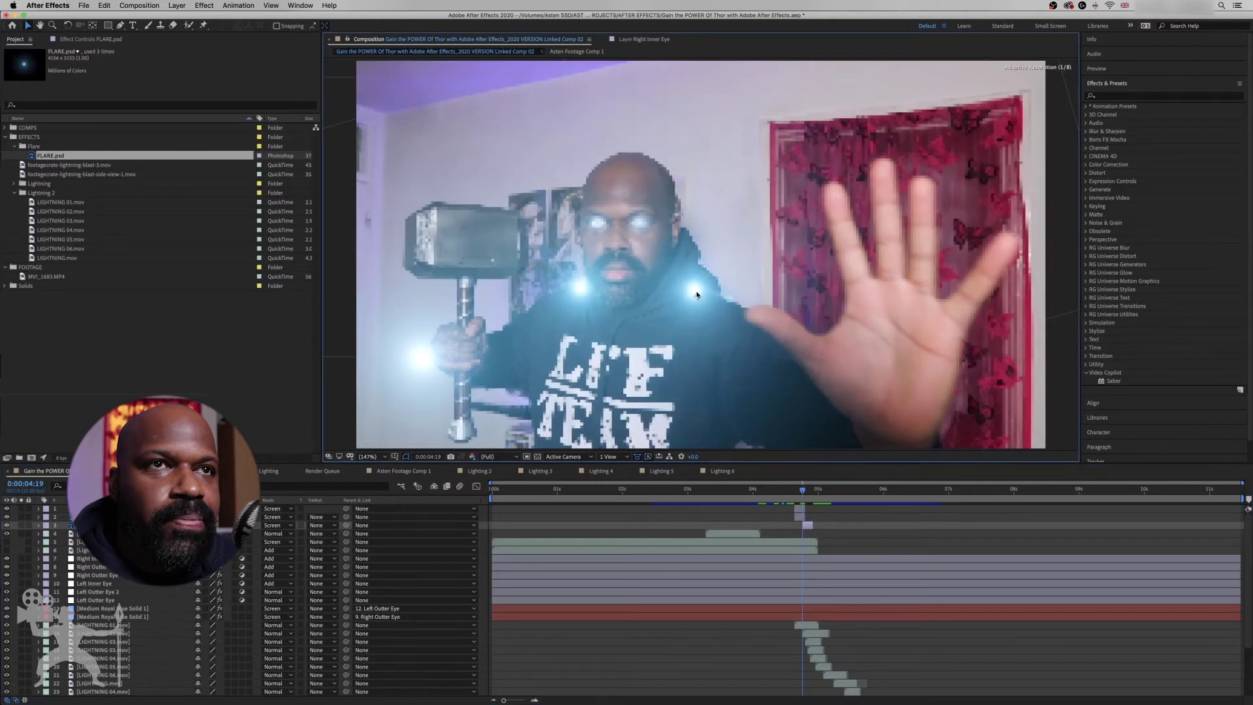
{"action": "left_click", "coordinate": [808, 525]}
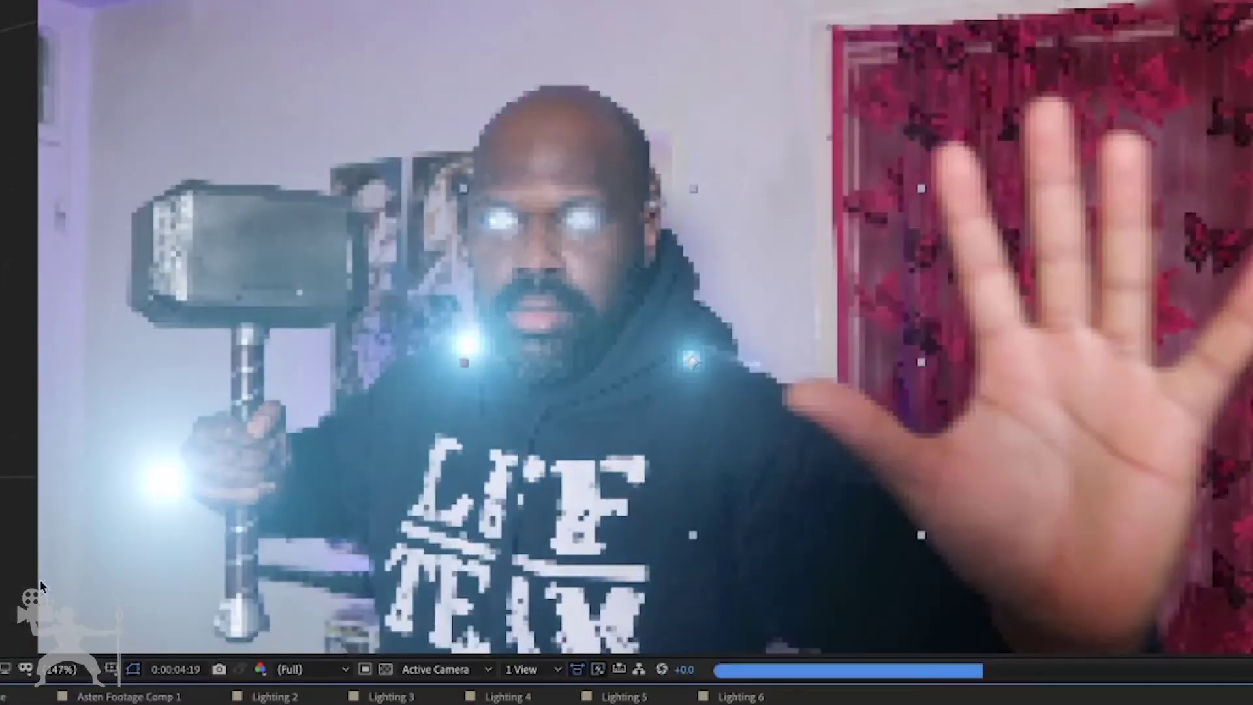
{"action": "left_click_drag", "start_coordinate": [688, 360], "coordinate": [682, 350]}
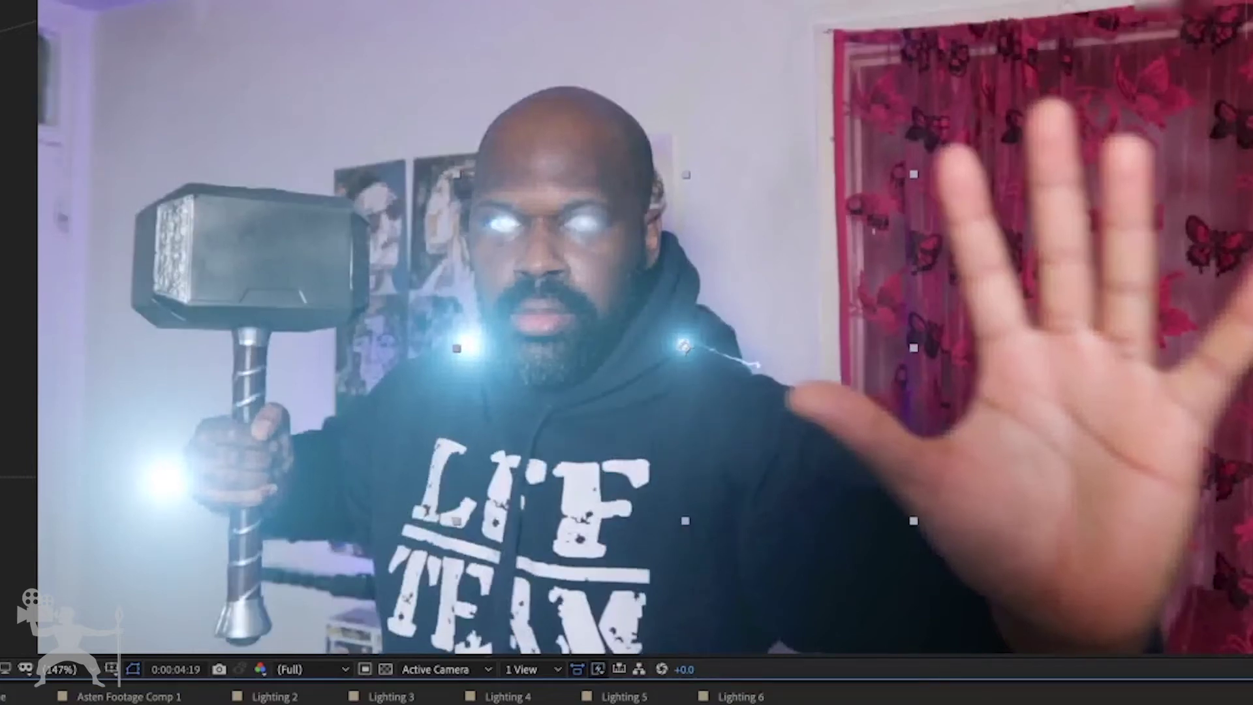
- Step frame by frame around 0:00:04:17 to 0:00:04:20 to check how the flares line up with the lightning
{"action": "key", "text": "Page_Up"}
{"action": "key", "text": "Page_Up"}
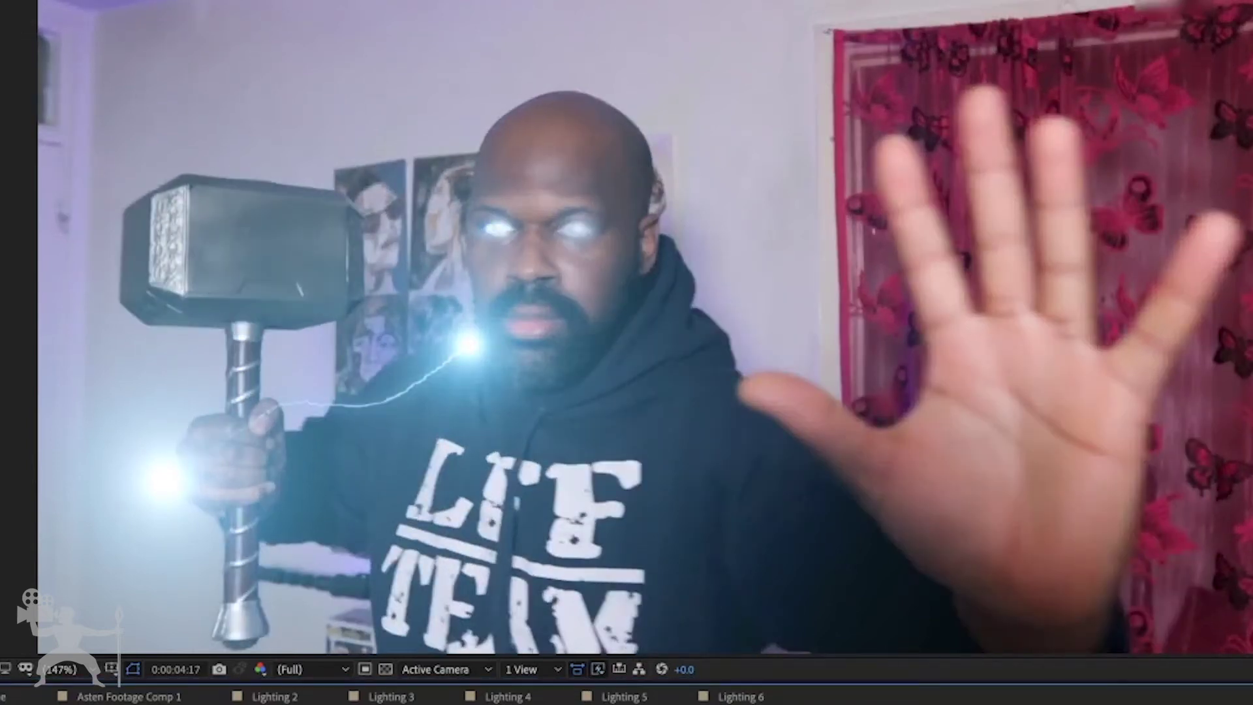
{"action": "key", "text": "Page_Down"}
{"action": "key", "text": "Page_Down"}
{"action": "key", "text": "Page_Down"}
{"action": "key", "text": "Page_Down"}
{"action": "key", "text": "Page_Up"}
{"action": "key", "text": "Page_Up"}
{"action": "key", "text": "Page_Up"}
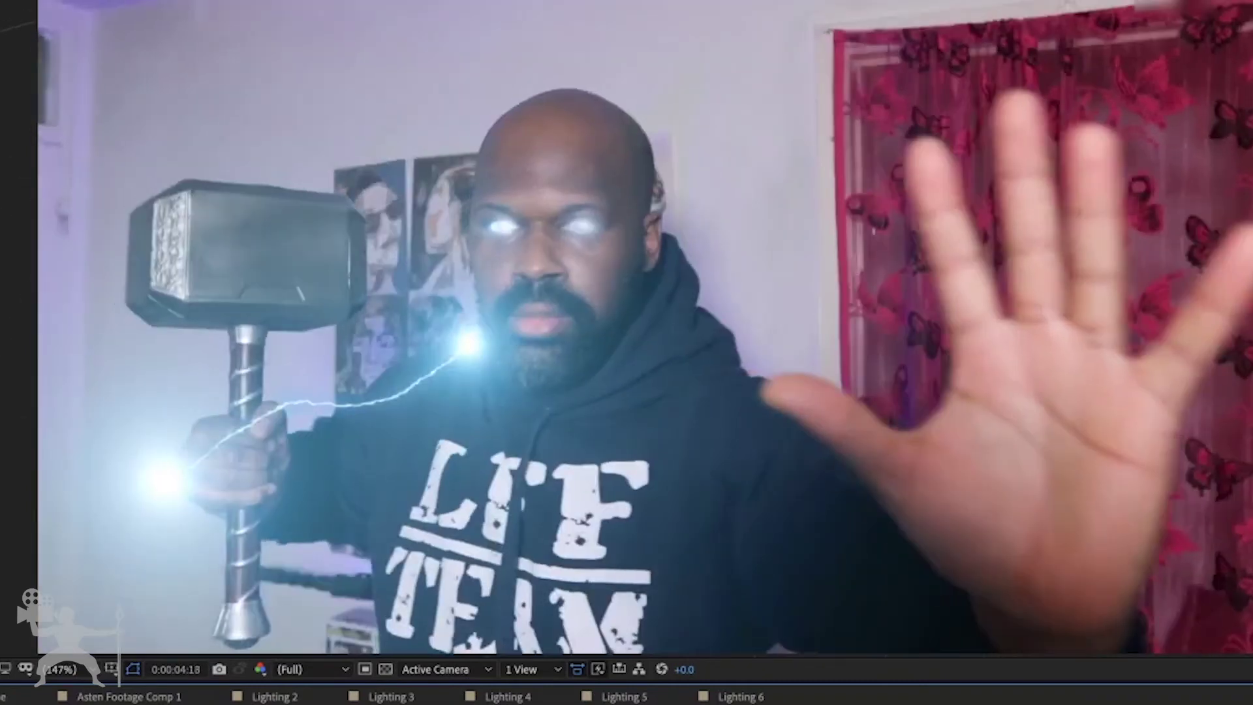
- Move the shoulder flare onto the starting point of the lightning bolt at 0:00:04:21
{"action": "key", "text": "Page_Down"}
{"action": "key", "text": "Page_Down"}
{"action": "key", "text": "Page_Down"}
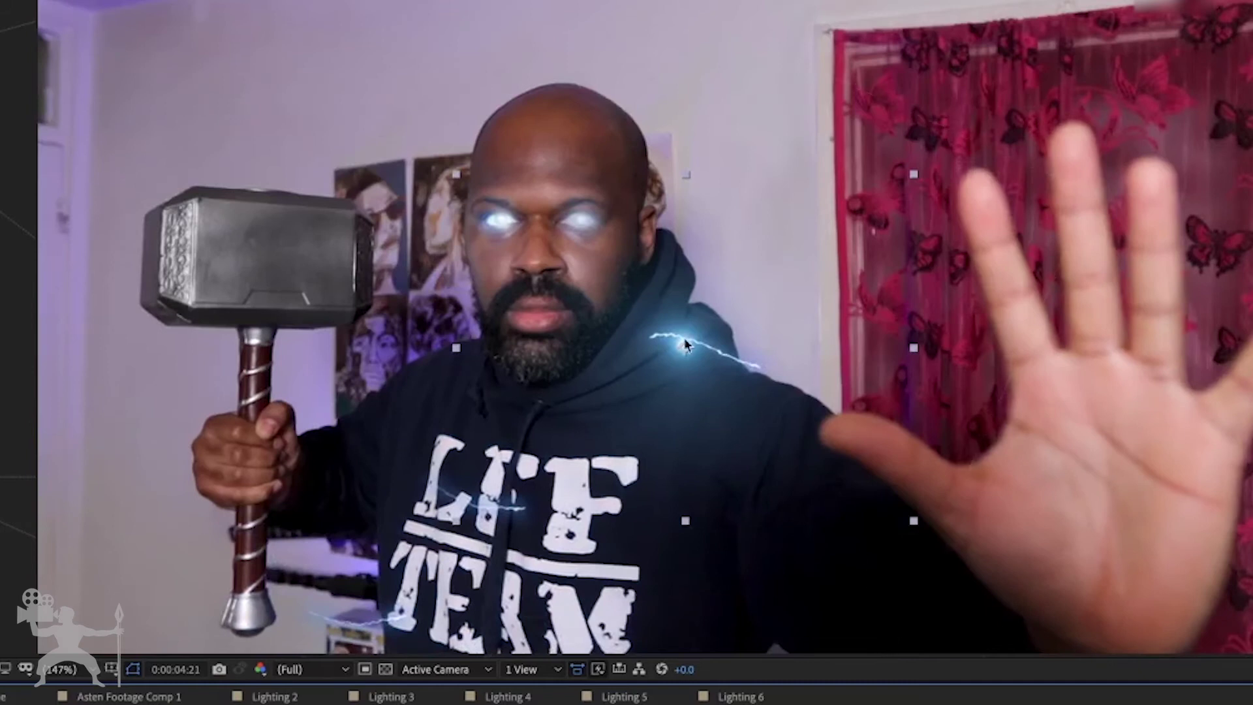
{"action": "left_click_drag", "start_coordinate": [684, 341], "coordinate": [653, 341]}
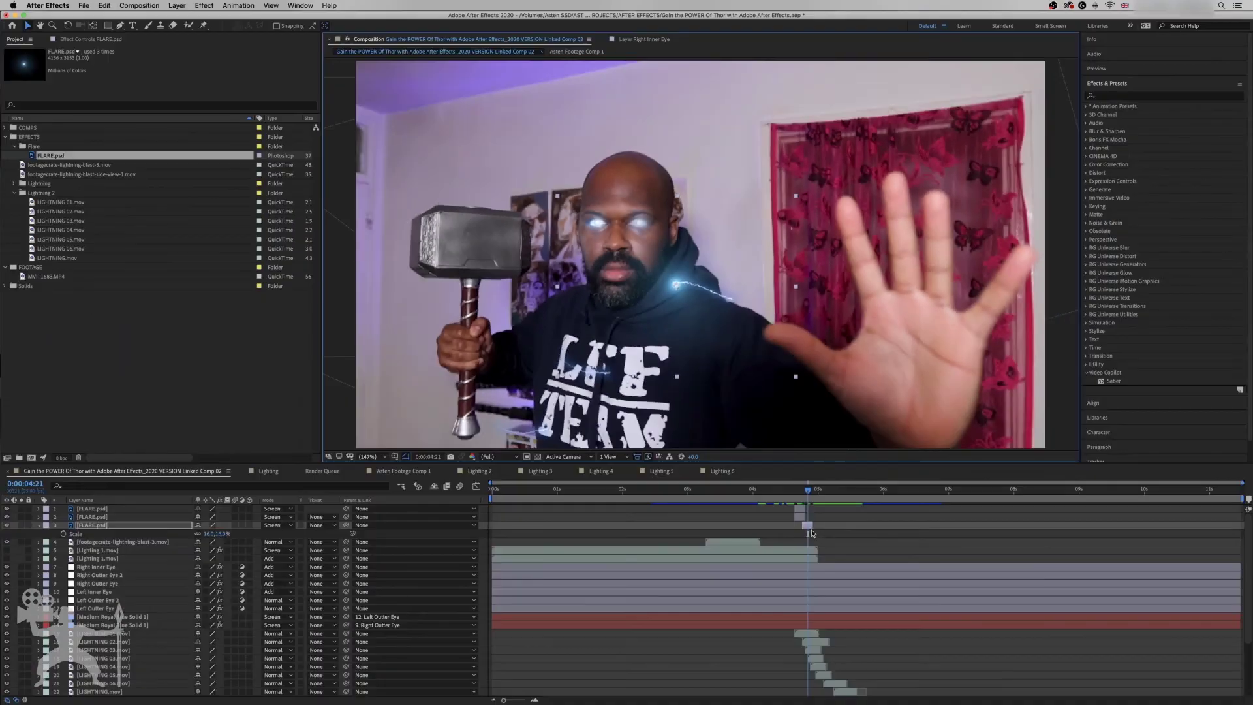
- Duplicate the flare twice, placing one copy at the shoulder bolt's outer end and a time-shifted one low on the shirt
{"action": "key", "text": "super+d"}
{"action": "left_click_drag", "start_coordinate": [676, 285], "coordinate": [733, 299]}
{"action": "key", "text": "super+d"}
{"action": "left_click_drag", "start_coordinate": [807, 542], "coordinate": [812, 542]}
{"action": "mouse_move", "coordinate": [733, 300]}
{"action": "left_mouse_down"}
{"action": "mouse_move", "coordinate": [465, 375]}
{"action": "mouse_move", "coordinate": [539, 434]}
{"action": "left_mouse_up"}
- Make another flare copy at a smaller scale and extend the earlier shoulder flare layer's duration
{"action": "key", "text": "super+d"}
{"action": "left_click_drag", "start_coordinate": [206, 558], "coordinate": [195, 558]}
{"action": "left_click_drag", "start_coordinate": [810, 489], "coordinate": [820, 489]}
{"action": "left_click_drag", "start_coordinate": [813, 533], "coordinate": [826, 533]}
{"action": "left_click_drag", "start_coordinate": [820, 490], "coordinate": [811, 490]}
{"action": "left_click", "coordinate": [45, 550]}
{"action": "key", "text": "Escape"}
- Duplicate the flare twice more, delay a copy slightly, and place a flare on the lightning beside the shirt's lettering
{"action": "key", "text": "super+d"}
{"action": "left_click_drag", "start_coordinate": [811, 559], "coordinate": [814, 561]}
{"action": "key", "text": "super+d"}
{"action": "mouse_move", "coordinate": [553, 430]}
{"action": "left_mouse_down"}
{"action": "mouse_move", "coordinate": [540, 307]}
{"action": "mouse_move", "coordinate": [653, 416]}
{"action": "left_mouse_up"}
- Add further flare duplicates, move one to the bolt on the sleeve, and shift its layer later in time
{"action": "key", "text": "super+d"}
- Duplicate the flare onto the lightning at the hammer hand, and set a further copy's scale to 54%
{"action": "key", "text": "super+d"}
{"action": "left_click_drag", "start_coordinate": [652, 416], "coordinate": [715, 368]}
{"action": "left_click_drag", "start_coordinate": [815, 584], "coordinate": [823, 584]}
{"action": "key", "text": "Page_Down"}
{"action": "key", "text": "Page_Down"}
{"action": "key", "text": "Page_Down"}
{"action": "key", "text": "super+d"}
{"action": "mouse_move", "coordinate": [715, 368]}
{"action": "left_mouse_down"}
{"action": "mouse_move", "coordinate": [586, 296]}
{"action": "mouse_move", "coordinate": [497, 339]}
{"action": "left_mouse_up"}
- Duplicate the flare onto the lightning at the raised hand's thumb and extend that layer's duration
{"action": "key", "text": "super+d"}
{"action": "key", "text": "s"}
{"action": "left_click_drag", "start_coordinate": [206, 608], "coordinate": [232, 609]}
- Duplicate the flare at a smaller scale and place a flare on the bolt beside the neck
{"action": "key", "text": "super+d"}
{"action": "left_click_drag", "start_coordinate": [497, 339], "coordinate": [849, 330]}
{"action": "left_click_drag", "start_coordinate": [827, 616], "coordinate": [842, 616]}
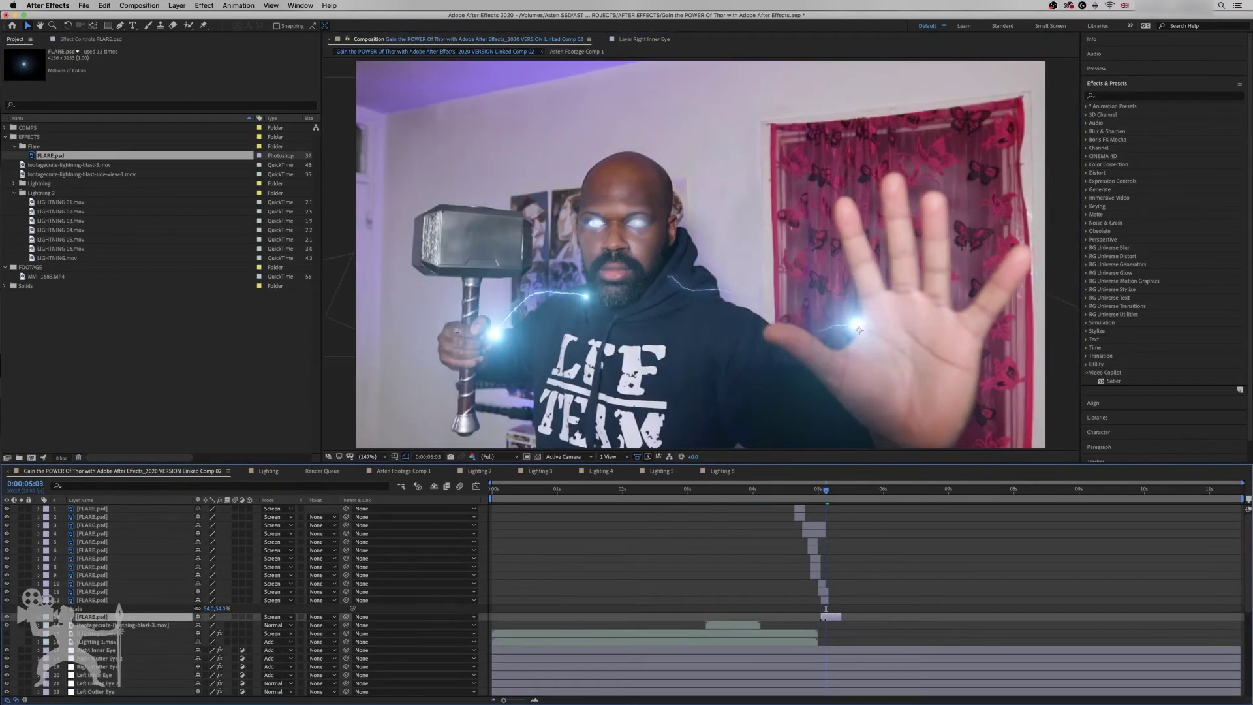
- Duplicate the flare for the lightning along the shirt's lower edge and preview the whole flare sequence
{"action": "key", "text": "super+d"}
{"action": "key", "text": "s"}
{"action": "left_click_drag", "start_coordinate": [206, 633], "coordinate": [181, 633]}
{"action": "key", "text": "Page_Down"}
{"action": "left_click_drag", "start_coordinate": [848, 329], "coordinate": [698, 261]}
{"action": "left_click_drag", "start_coordinate": [830, 489], "coordinate": [828, 489]}
- Retime the raised-hand and neck flare layers by shifting the start and extending their ends to match the lightning clips
{"action": "left_click", "coordinate": [831, 616]}
{"action": "left_click", "coordinate": [833, 641]}
{"action": "left_click_drag", "start_coordinate": [821, 642], "coordinate": [826, 641]}
{"action": "left_click", "coordinate": [831, 616]}
{"action": "left_click_drag", "start_coordinate": [827, 490], "coordinate": [833, 490]}
{"action": "mouse_move", "coordinate": [841, 625]}
{"action": "left_mouse_down"}
{"action": "mouse_move", "coordinate": [826, 624]}
{"action": "mouse_move", "coordinate": [846, 642]}
{"action": "left_mouse_up"}
{"action": "left_click_drag", "start_coordinate": [834, 490], "coordinate": [841, 490]}
{"action": "left_click_drag", "start_coordinate": [841, 617], "coordinate": [846, 616]}
{"action": "left_click", "coordinate": [837, 641]}
{"action": "key", "text": "super+d"}
{"action": "left_click", "coordinate": [6, 651]}
{"action": "key", "text": "super+v"}
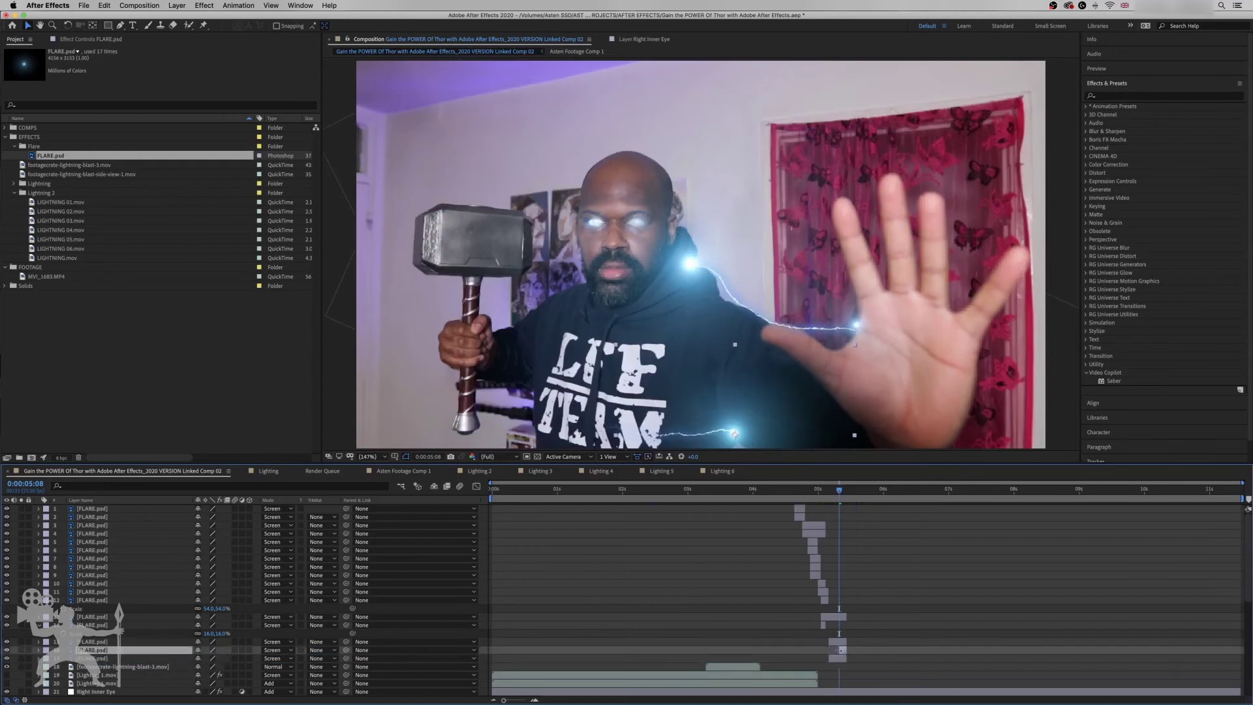
{"action": "left_click", "coordinate": [775, 504]}
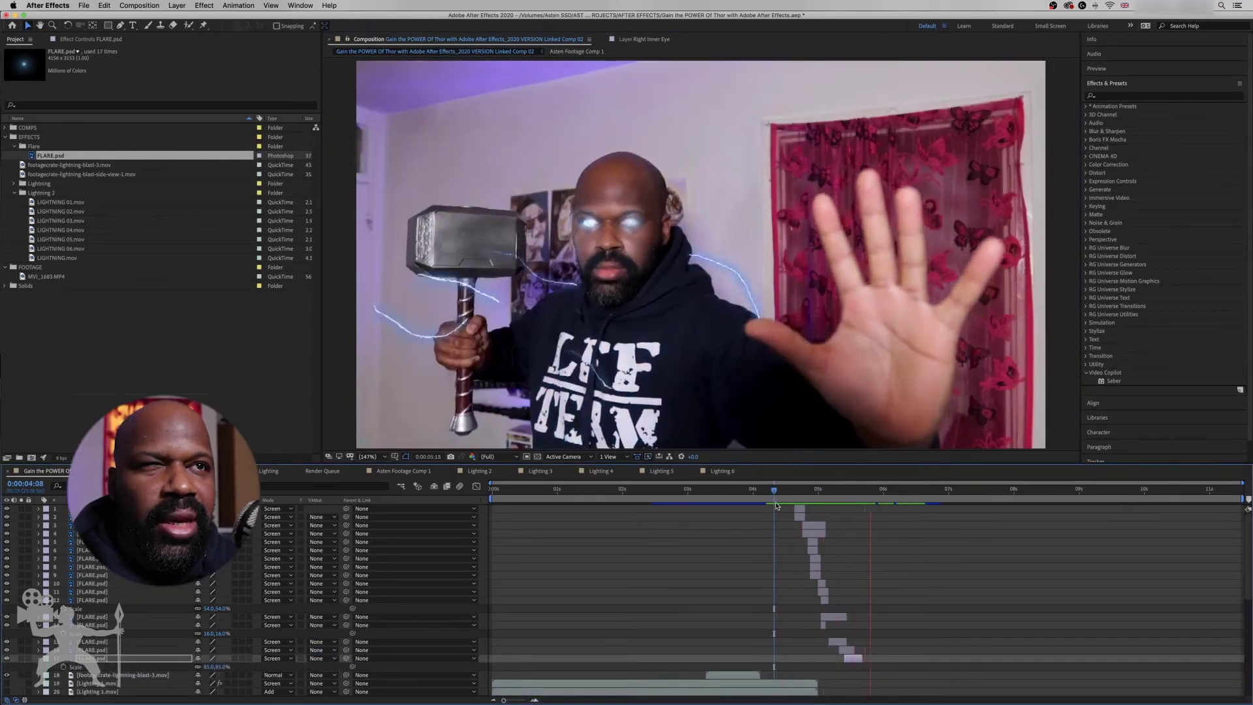
{"action": "left_click_drag", "start_coordinate": [766, 504], "coordinate": [756, 503]}
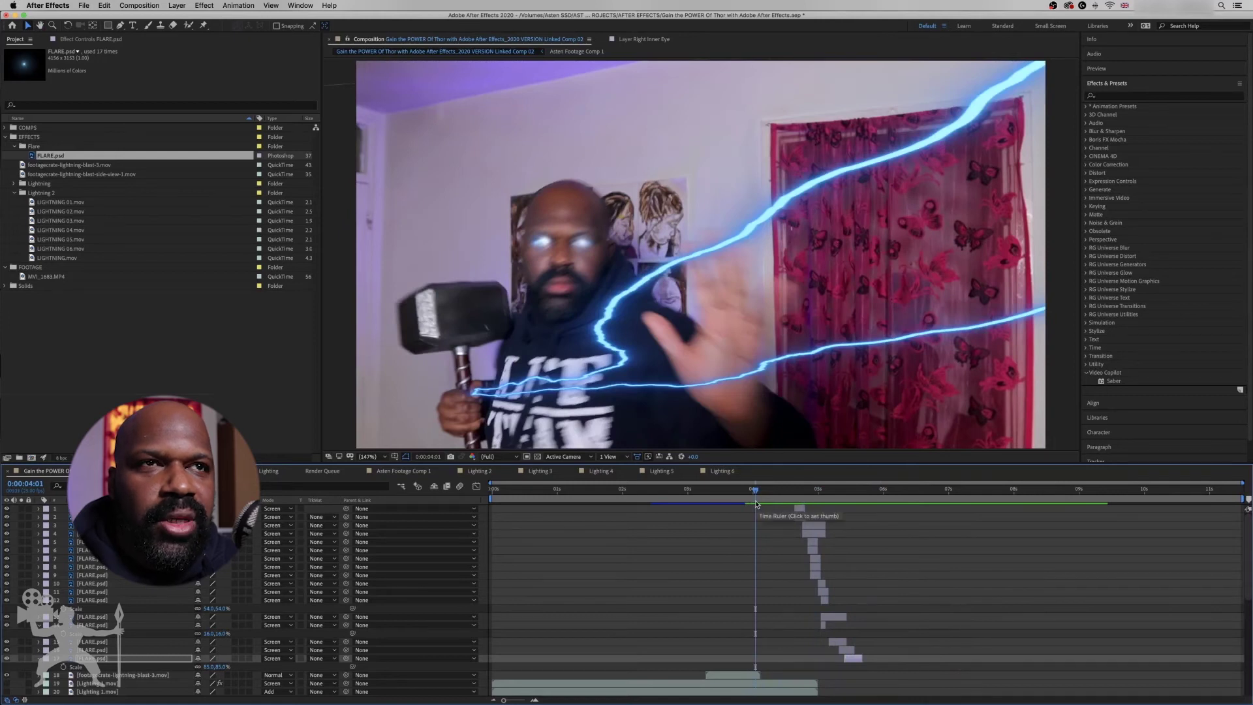
- Play back and scrub through the lightning and flare sequence to check the flares' timing
{"action": "key", "text": "space"}
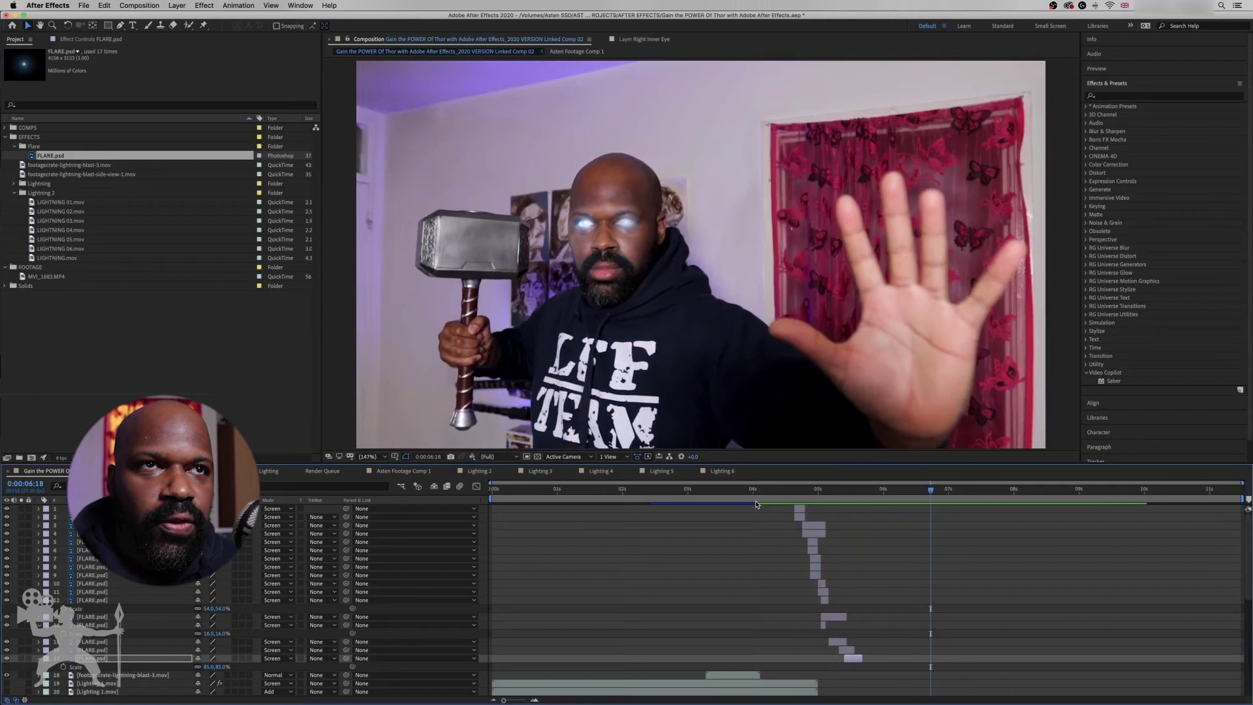
{"action": "left_click_drag", "start_coordinate": [824, 492], "coordinate": [867, 492]}
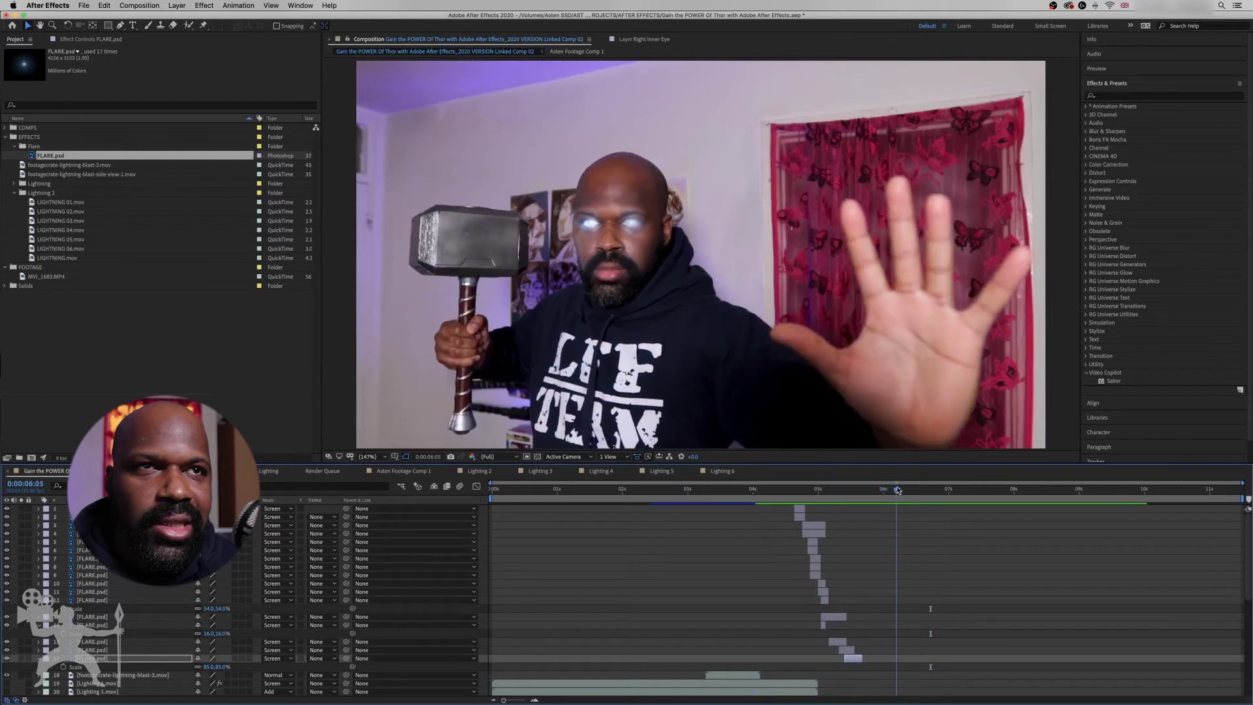
{"action": "left_click_drag", "start_coordinate": [859, 494], "coordinate": [729, 494]}
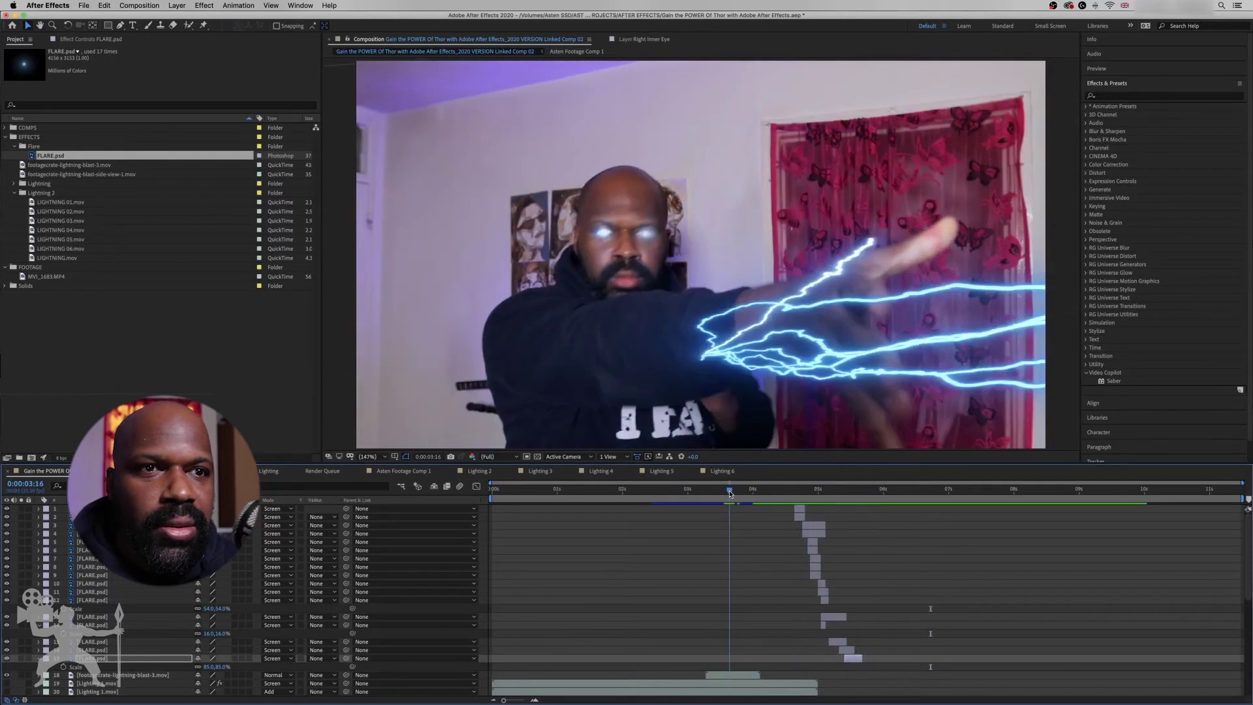
{"action": "key", "text": "space"}
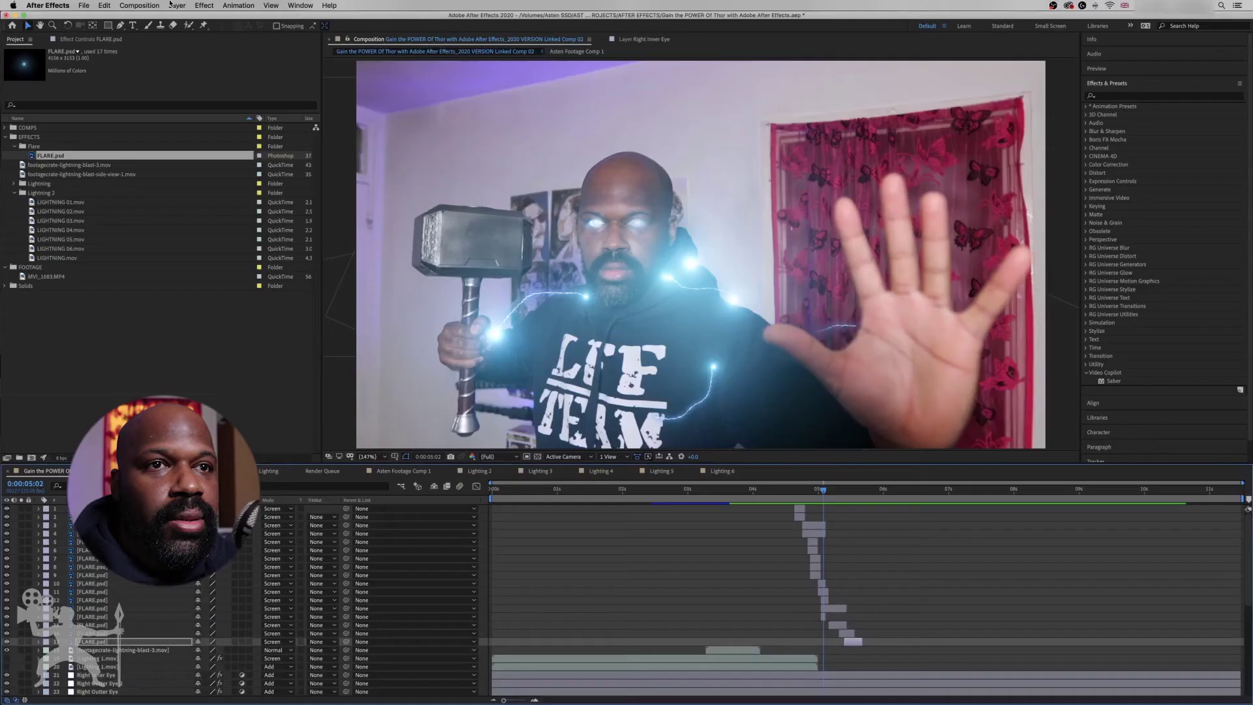
- Create a new adjustment layer and move it above all the FLARE.psd layers in the stack
{"action": "left_click", "coordinate": [142, 5]}
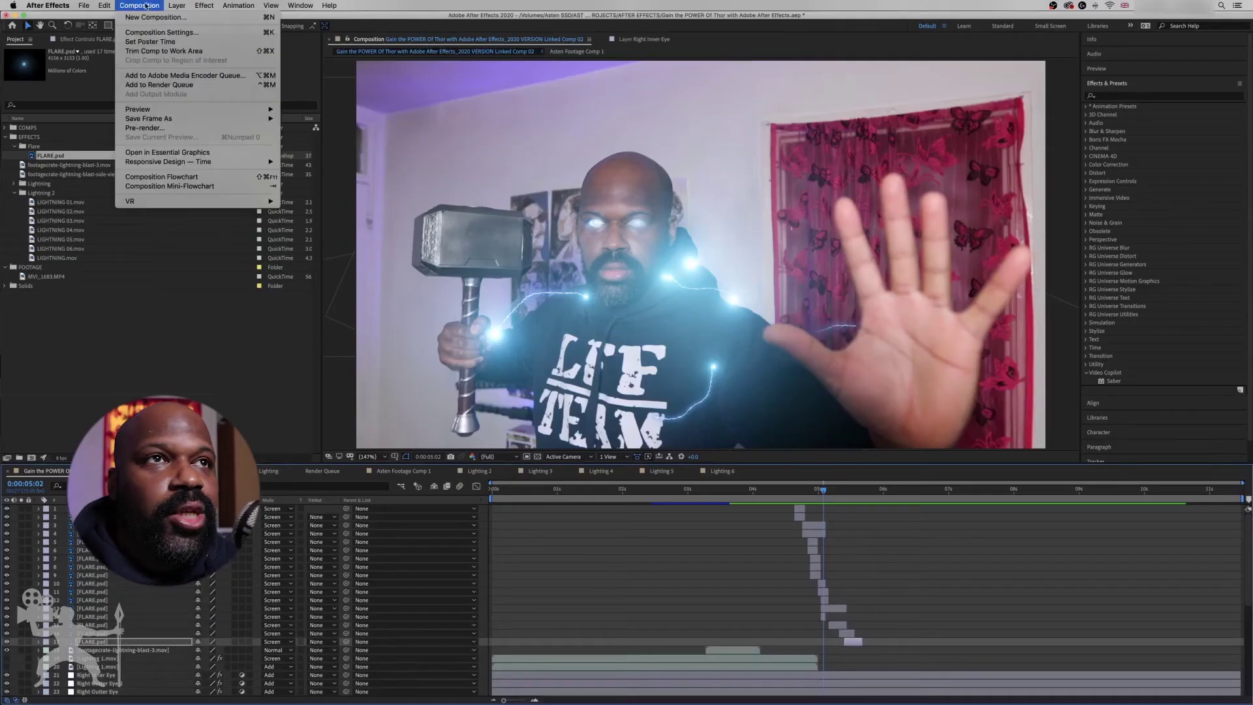
{"action": "mouse_move", "coordinate": [167, 5]}
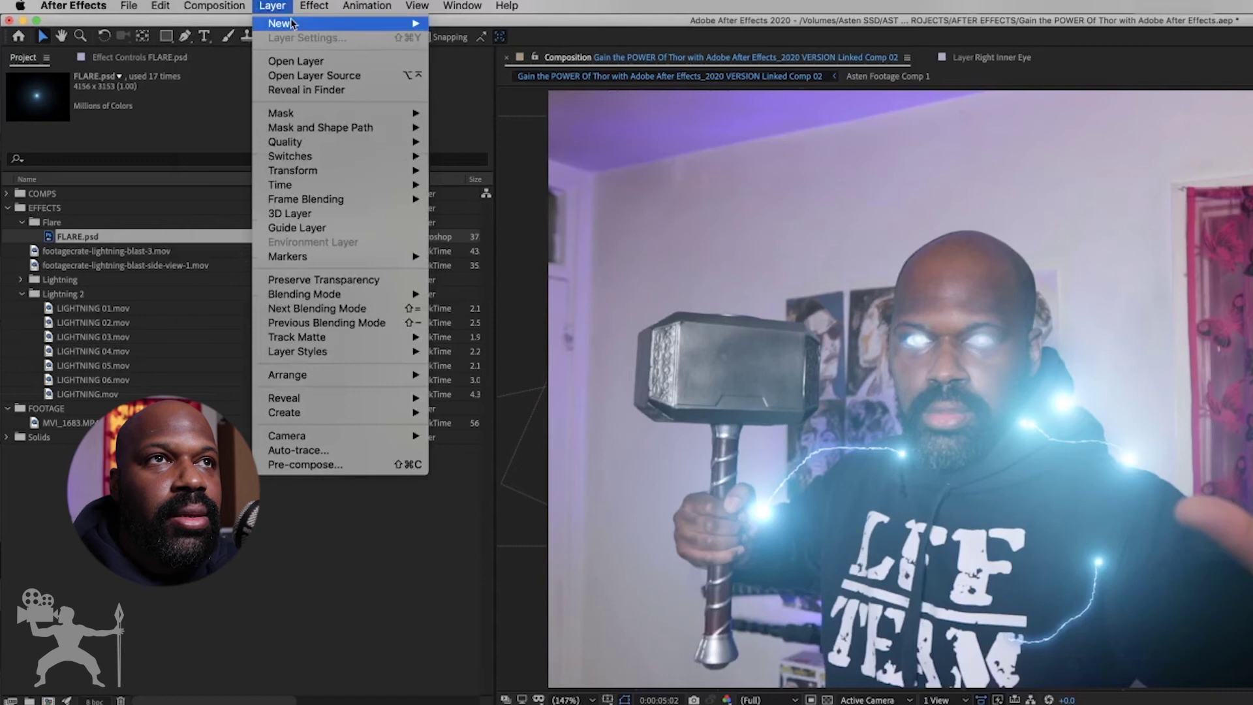
{"action": "mouse_move", "coordinate": [281, 23]}
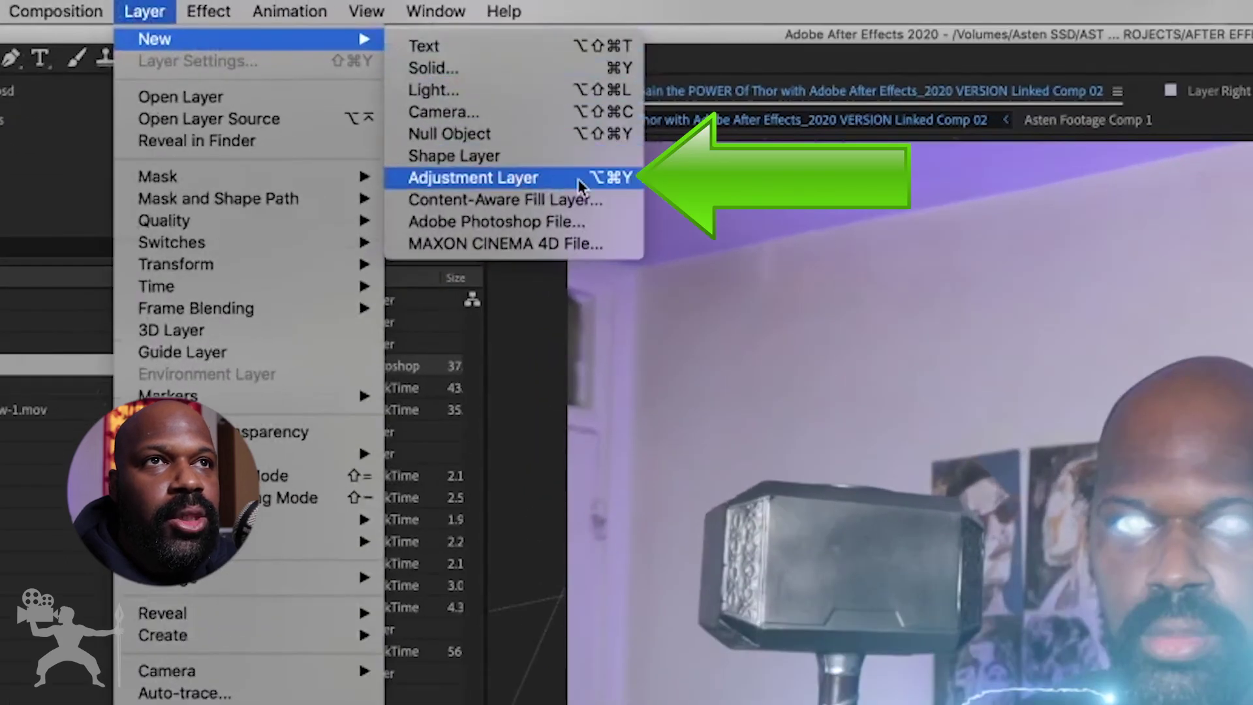
{"action": "left_click", "coordinate": [578, 178]}
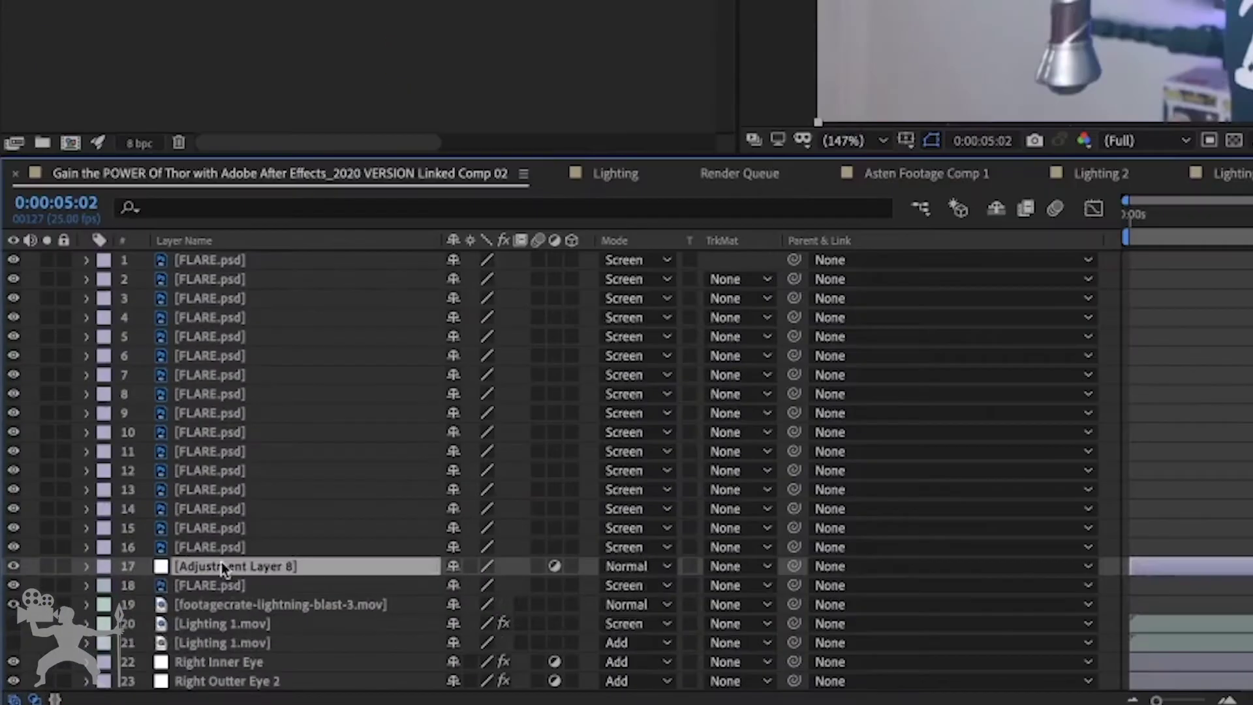
{"action": "left_click_drag", "start_coordinate": [173, 566], "coordinate": [215, 255]}
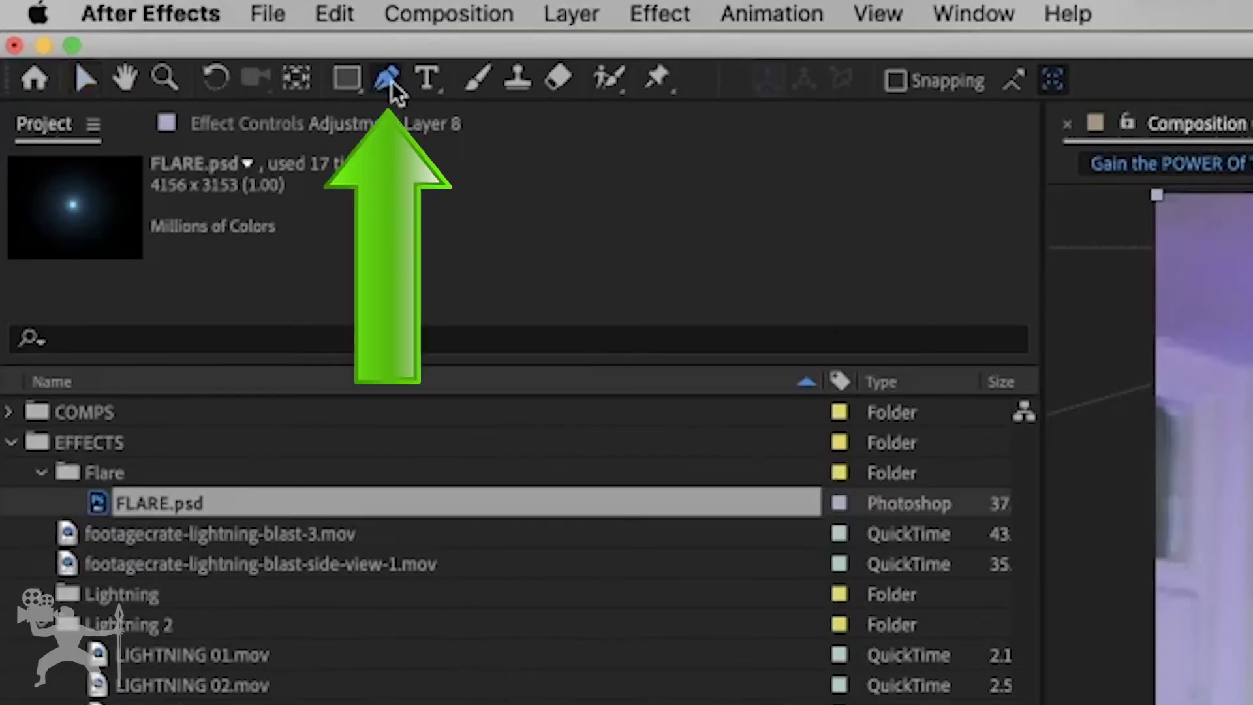
- Draw a closed, curved Pen mask on the adjustment layer around the side of the face beside the neck flare
{"action": "key", "text": "g"}
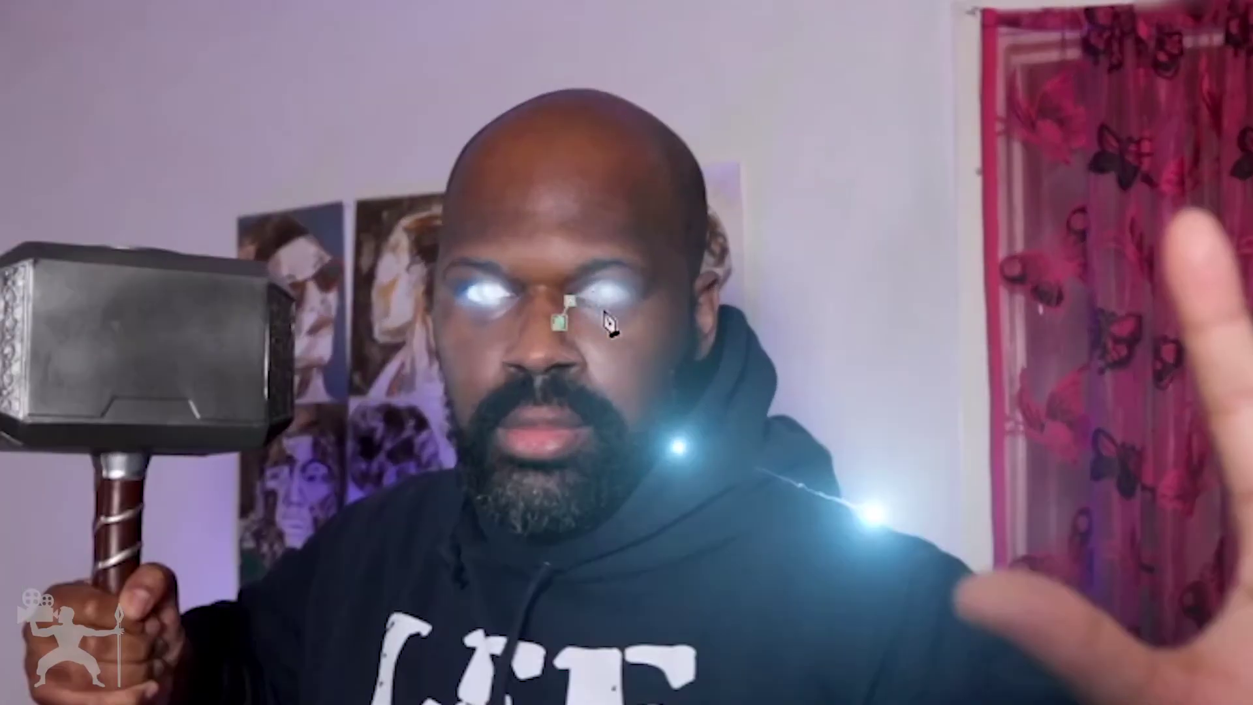
{"action": "left_click_drag", "start_coordinate": [638, 303], "coordinate": [640, 301]}
{"action": "left_click_drag", "start_coordinate": [709, 264], "coordinate": [720, 303]}
{"action": "left_click_drag", "start_coordinate": [710, 358], "coordinate": [699, 376]}
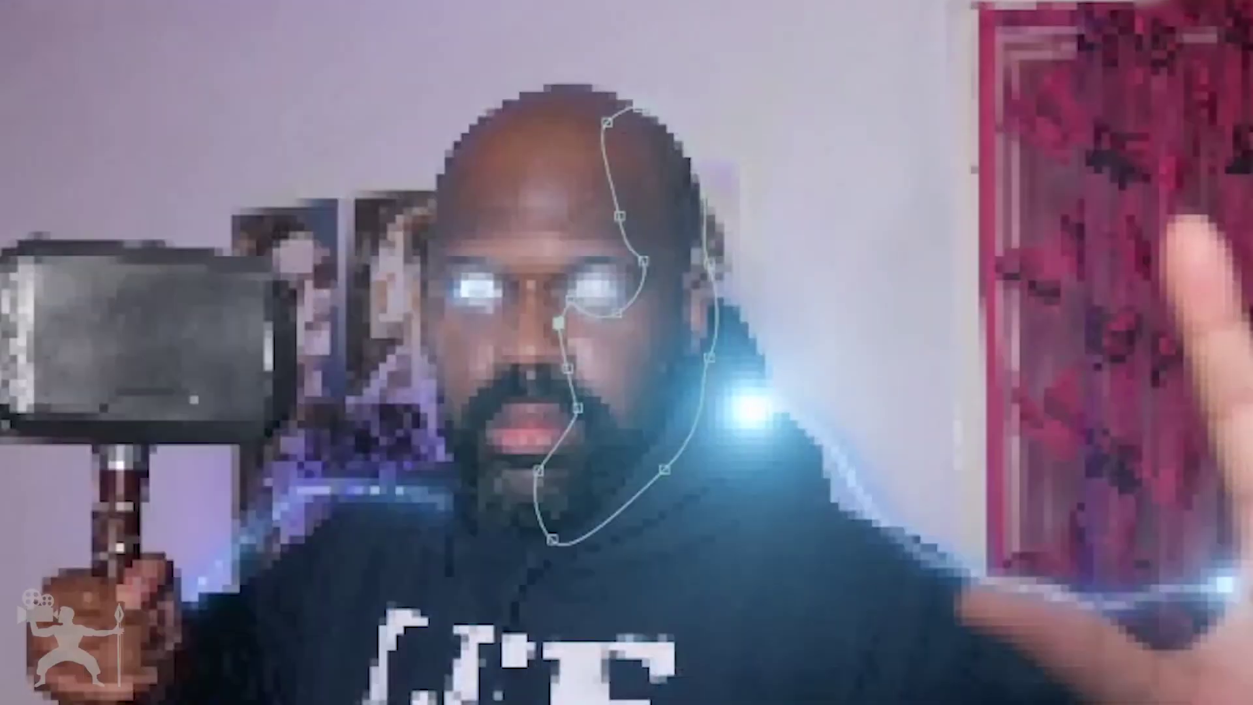
- Move to 0:00:05:06 and apply the Exposure effect to the masked adjustment layer
{"action": "mouse_move", "coordinate": [837, 496]}
{"action": "left_mouse_down"}
{"action": "mouse_move", "coordinate": [807, 494]}
{"action": "mouse_move", "coordinate": [820, 495]}
{"action": "left_mouse_up"}
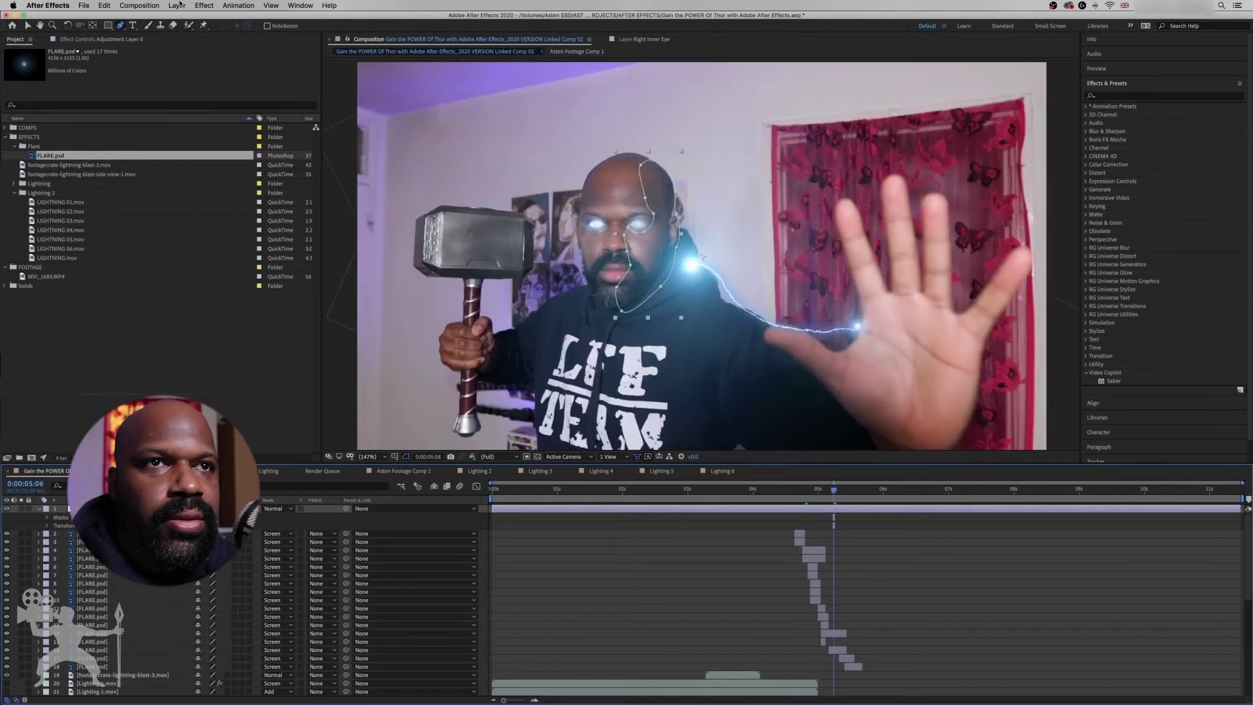
{"action": "left_click", "coordinate": [203, 5]}
{"action": "mouse_move", "coordinate": [434, 208]}
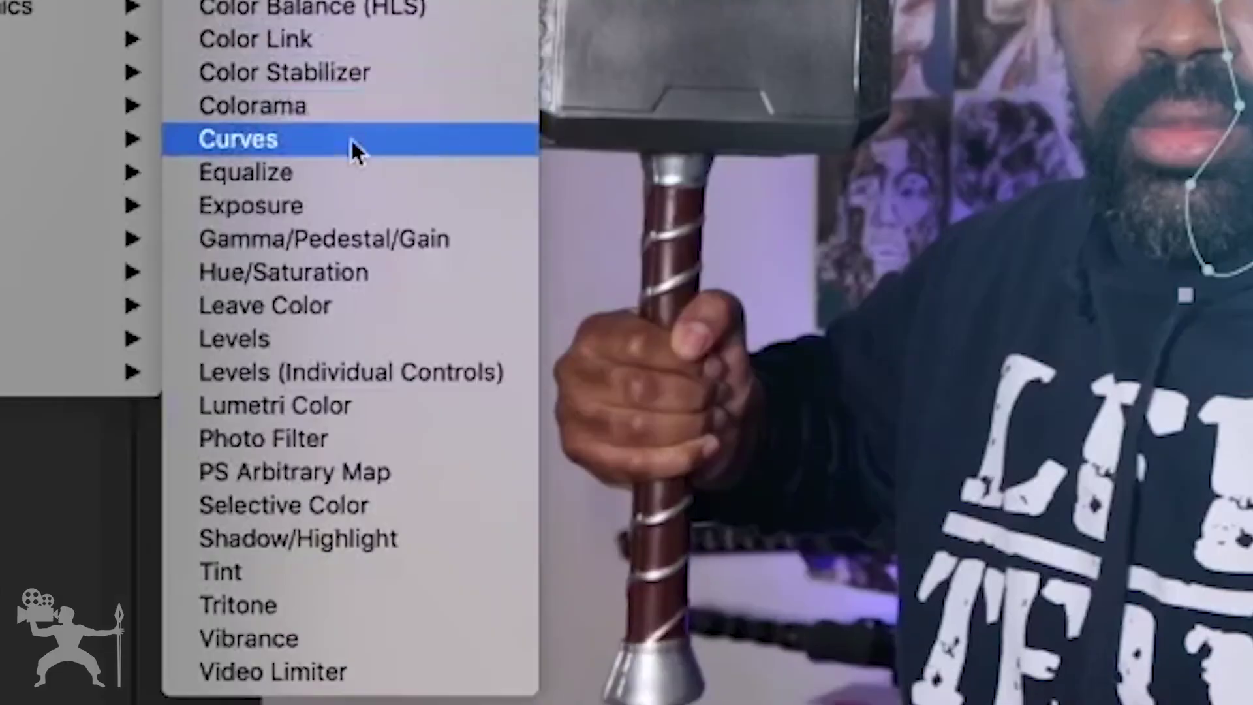
{"action": "left_click", "coordinate": [372, 205]}
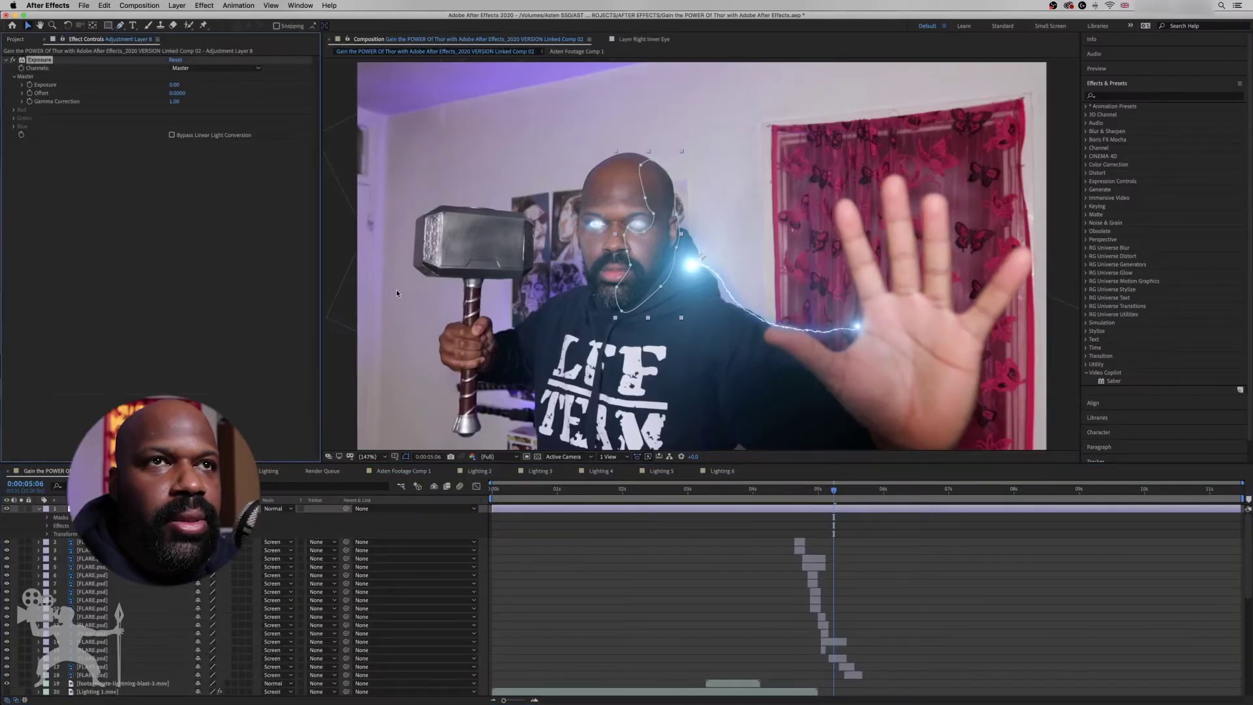
- Add a Photo Filter effect with its filter set to Custom and raise the adjustment layer's Exposure to 0.80
{"action": "left_click", "coordinate": [204, 5]}
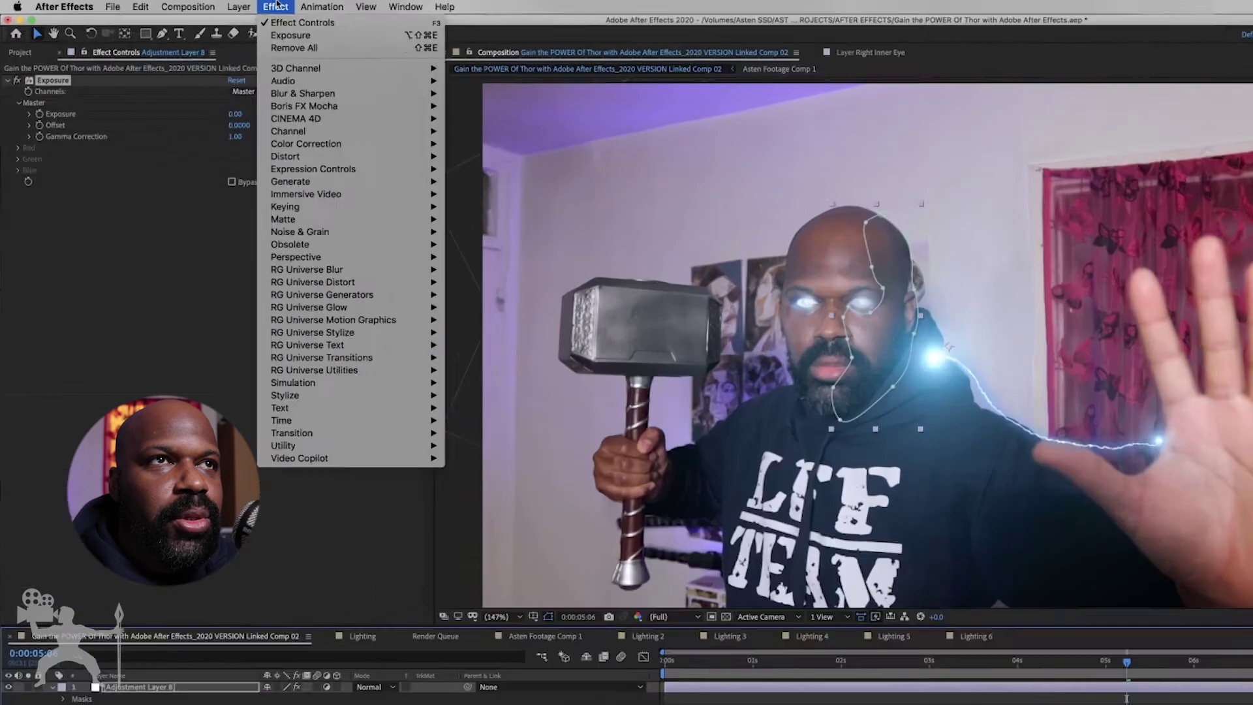
{"action": "mouse_move", "coordinate": [219, 95]}
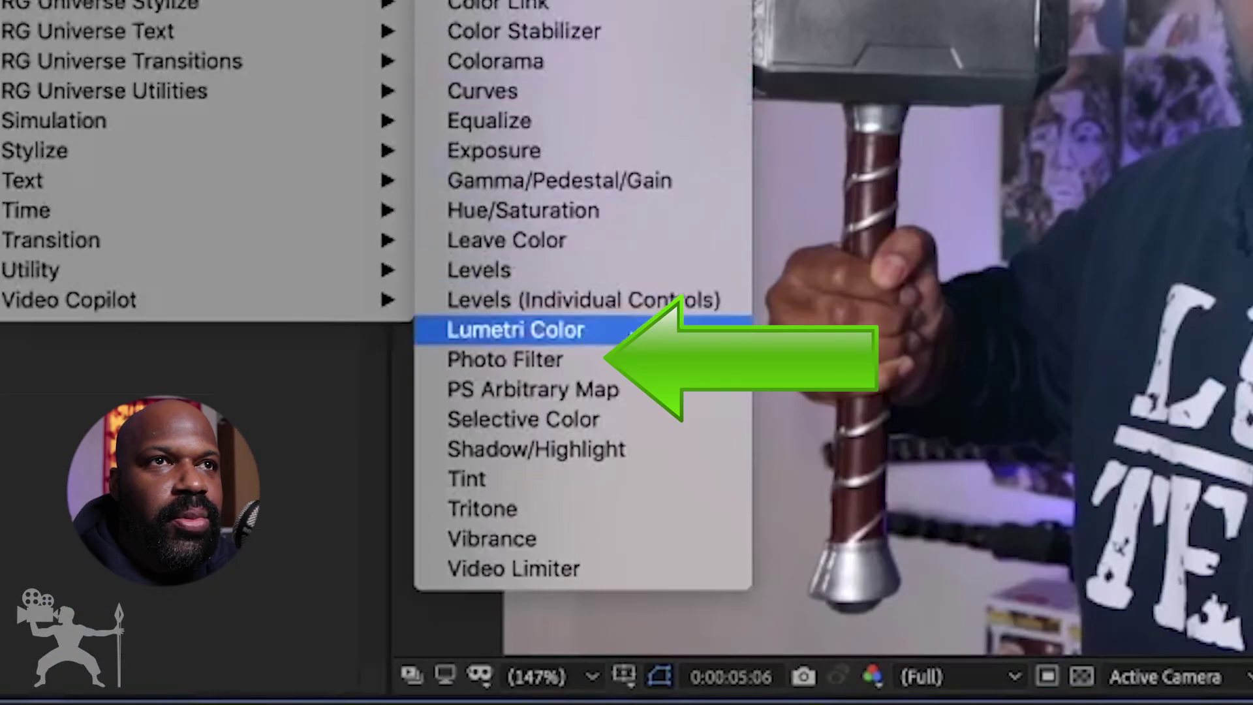
{"action": "left_click", "coordinate": [574, 360]}
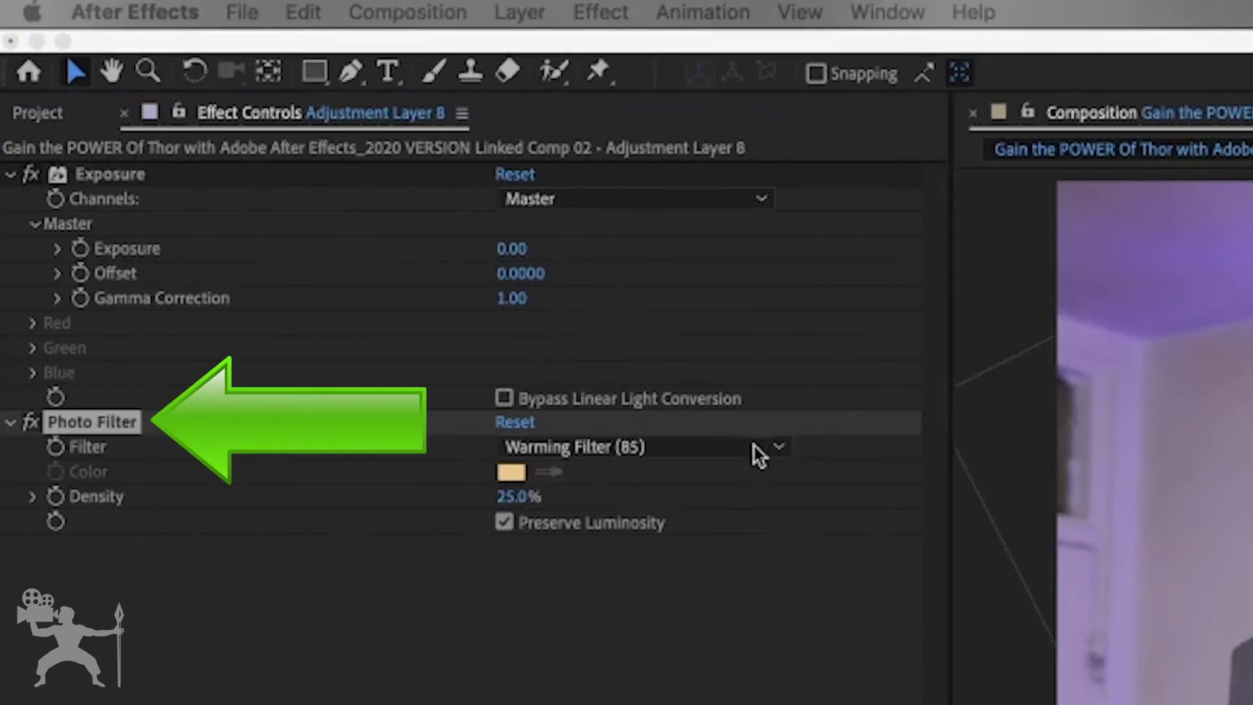
{"action": "left_click", "coordinate": [769, 447]}
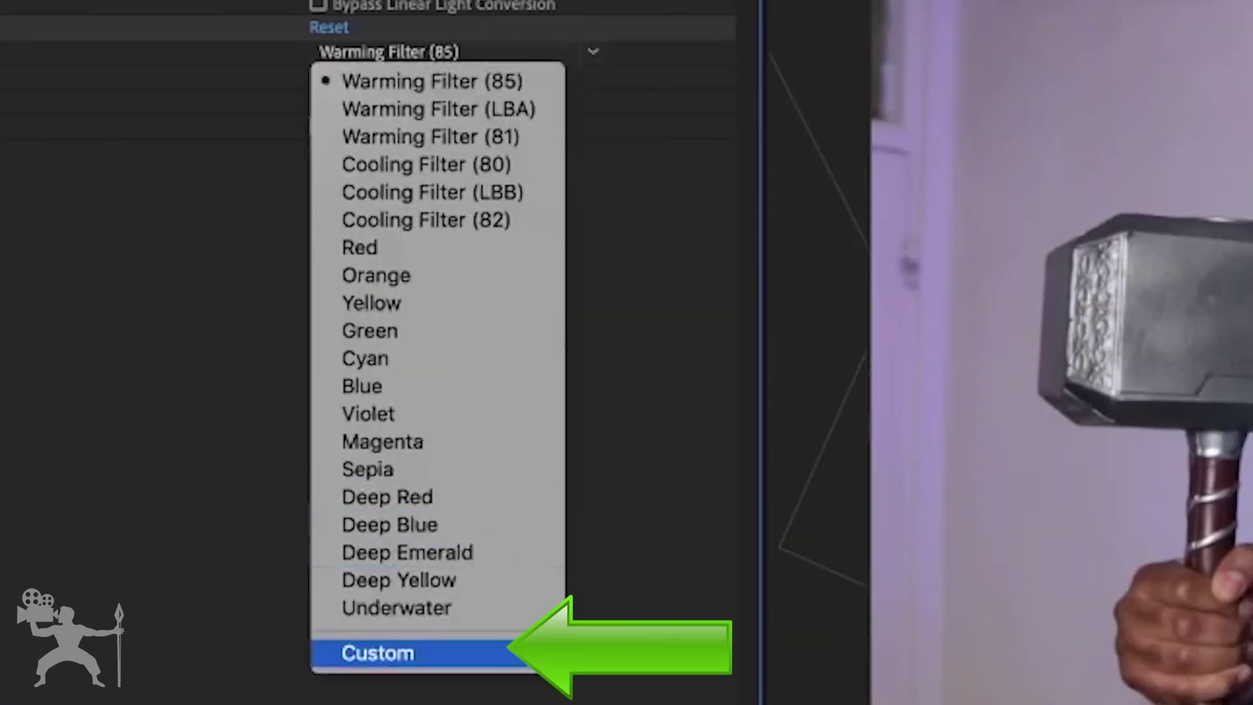
{"action": "left_click", "coordinate": [528, 660]}
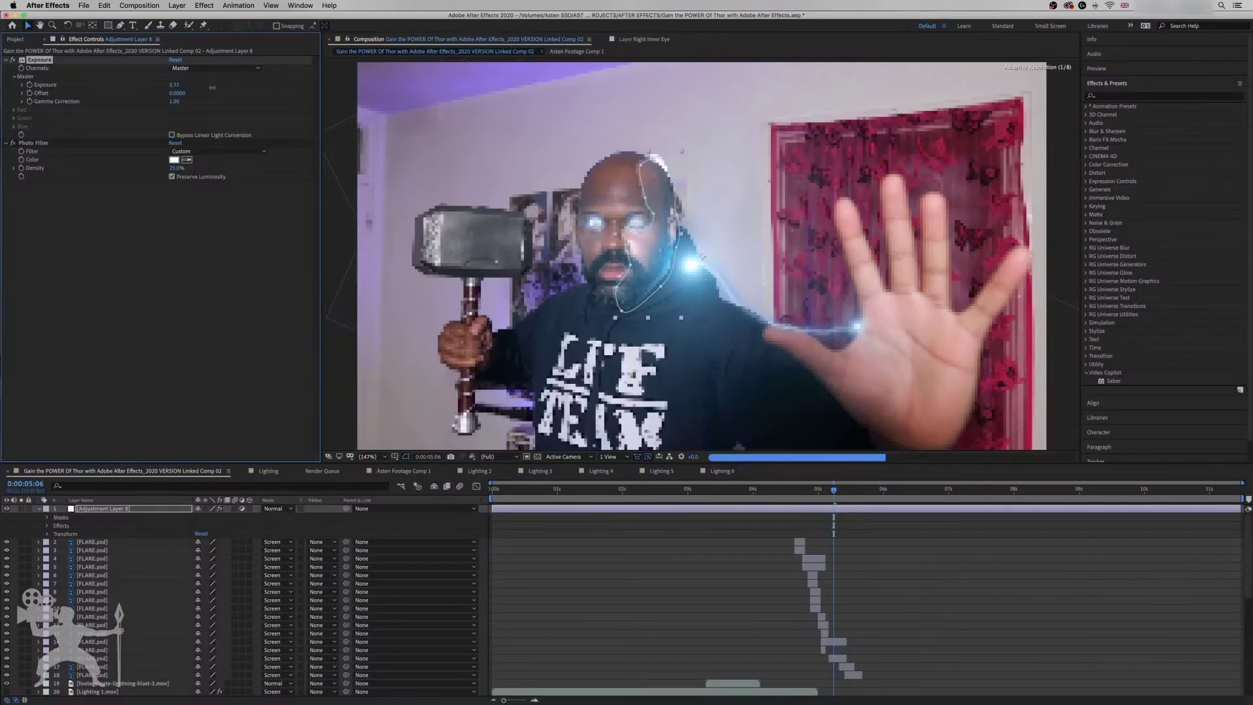
{"action": "left_click_drag", "start_coordinate": [212, 87], "coordinate": [202, 89]}
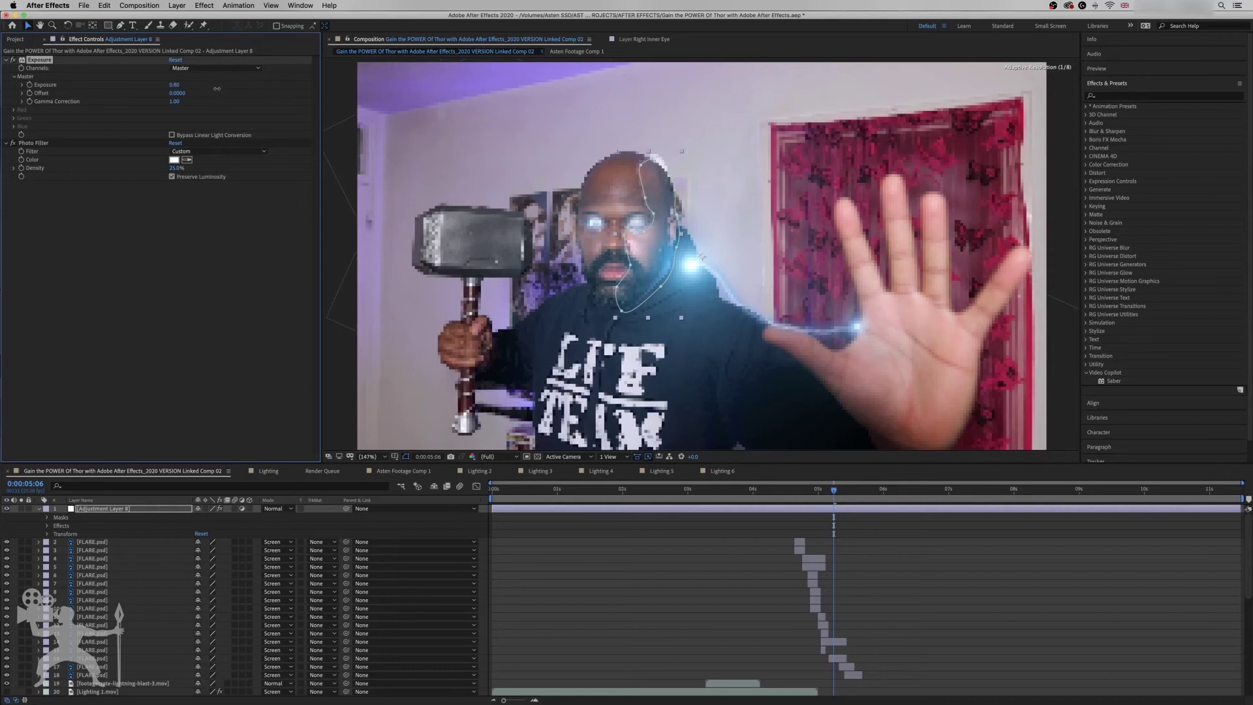
- Set the adjustment layer's mask feather to 56 pixels
{"action": "left_click", "coordinate": [153, 510]}
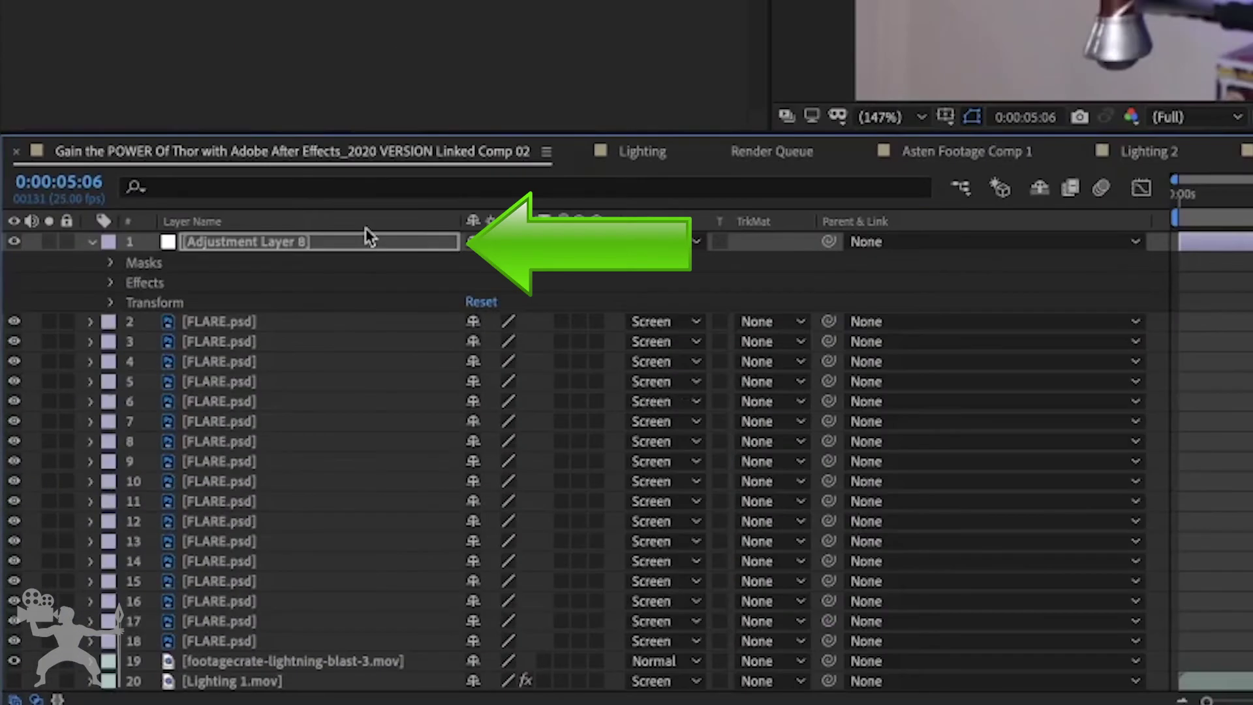
{"action": "key", "text": "f"}
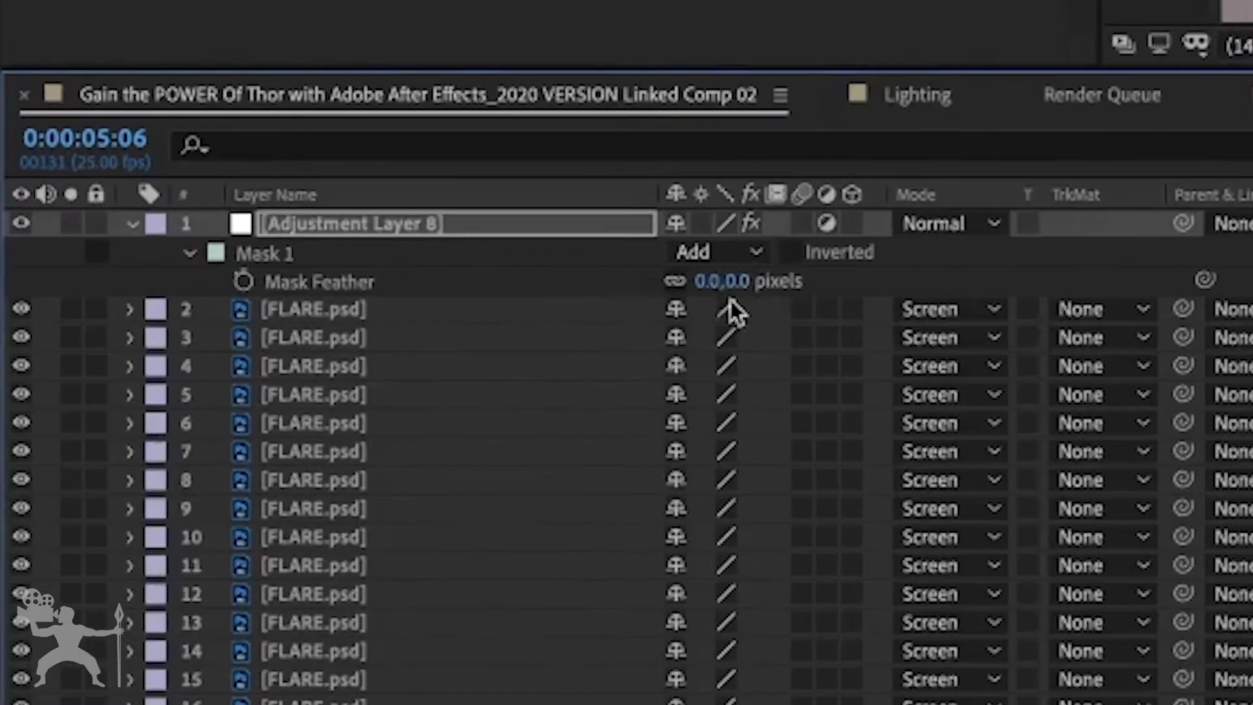
{"action": "left_click", "coordinate": [517, 283]}
{"action": "type", "text": "56"}
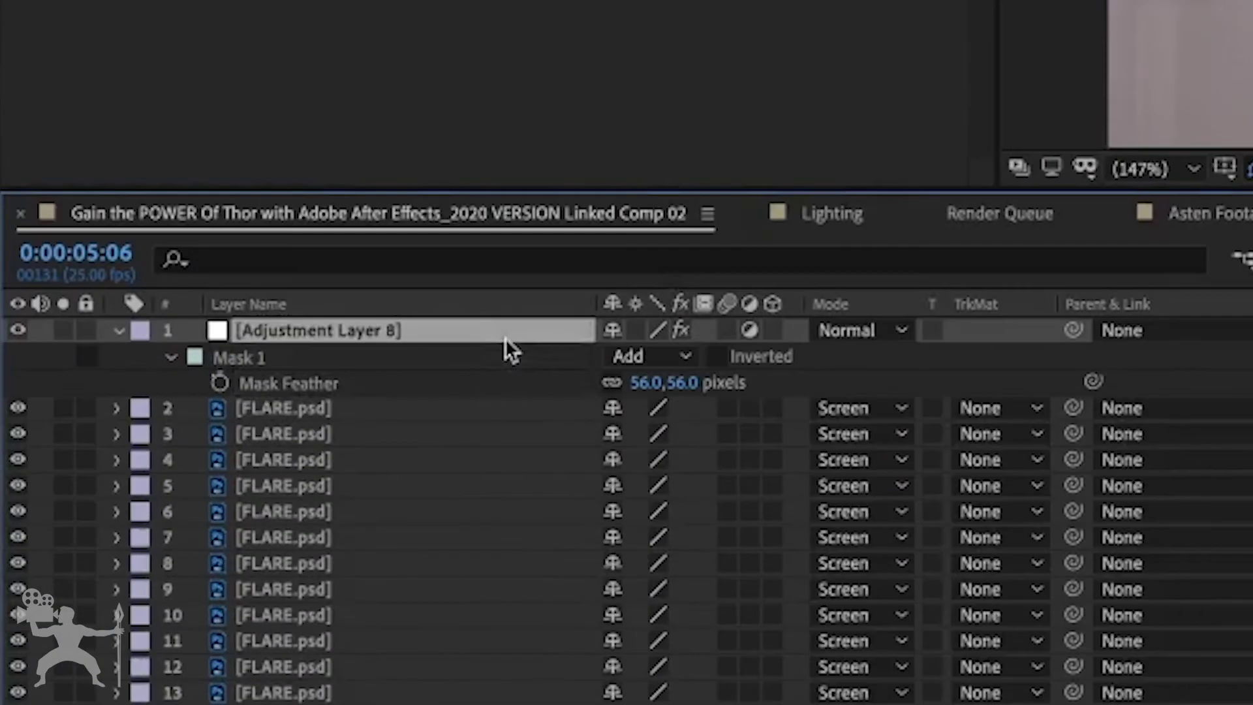
- Keyframe the adjustment layer's Opacity at 0% near the composition's start and 100% at 0:00:04:16, where the first flare appears
{"action": "key", "text": "t"}
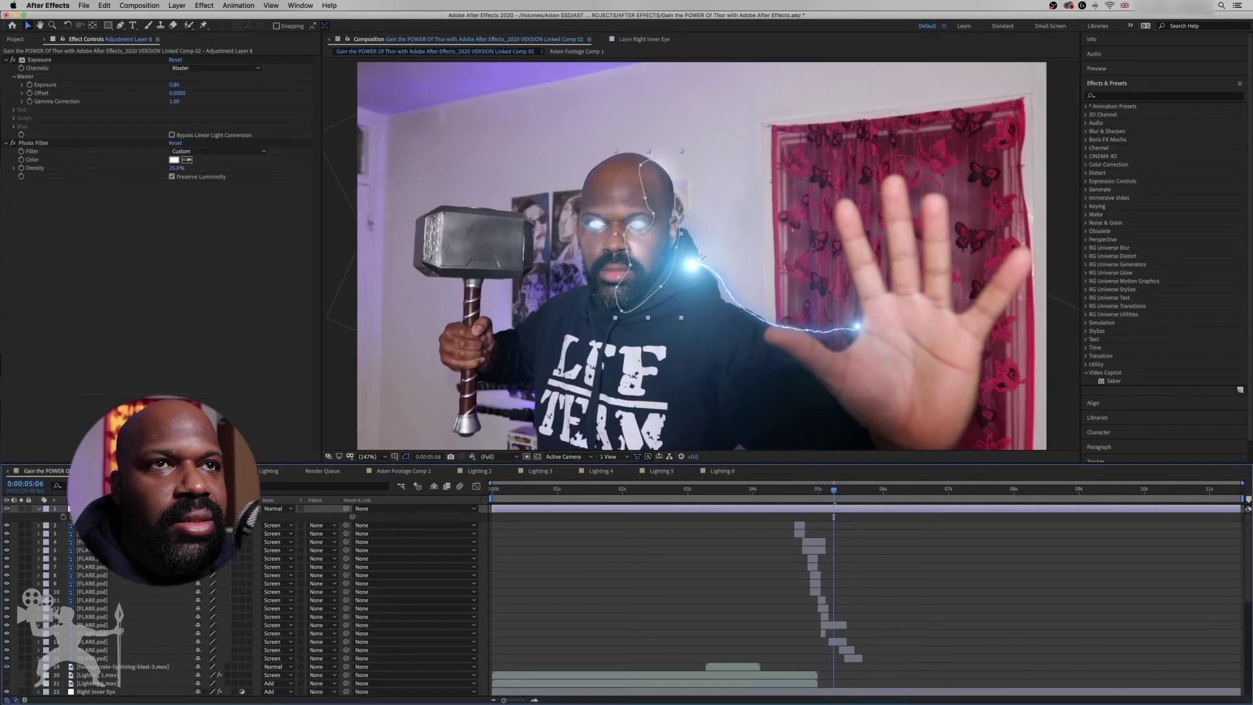
{"action": "key", "text": "space"}
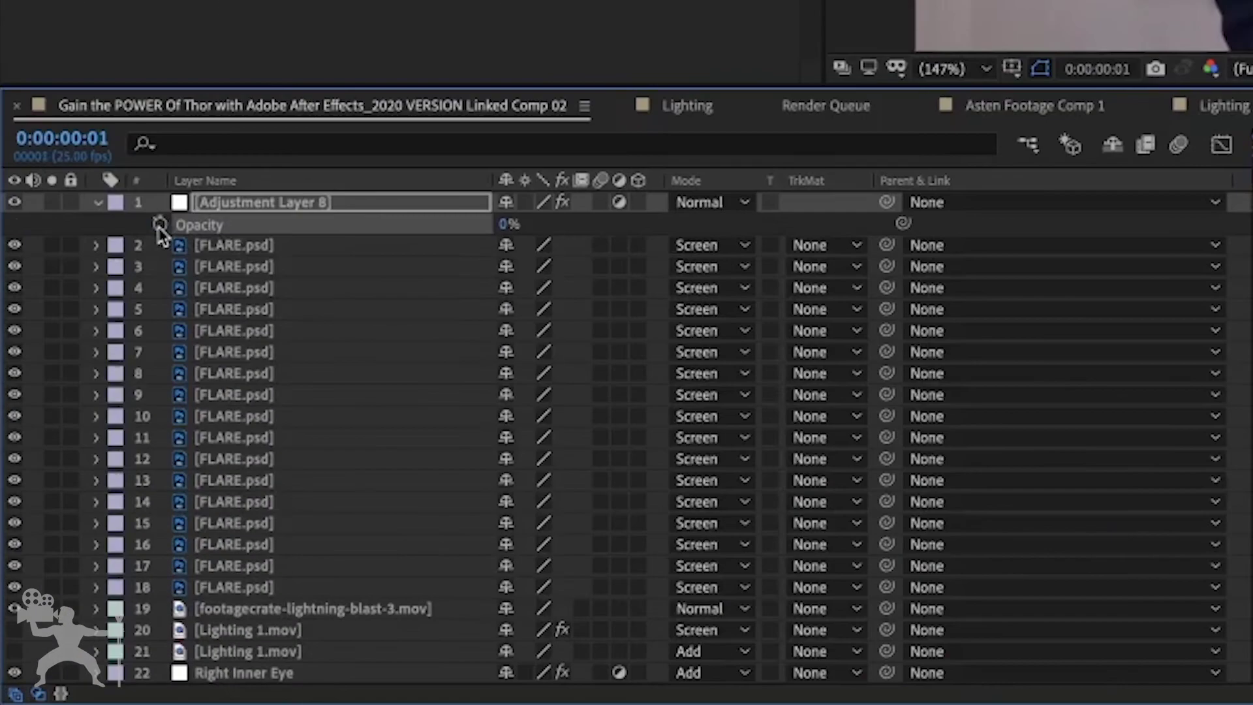
{"action": "left_click", "coordinate": [63, 517]}
{"action": "mouse_move", "coordinate": [826, 195]}
{"action": "left_mouse_down"}
{"action": "mouse_move", "coordinate": [735, 191]}
{"action": "mouse_move", "coordinate": [848, 194]}
{"action": "mouse_move", "coordinate": [823, 187]}
{"action": "mouse_move", "coordinate": [835, 184]}
{"action": "left_mouse_up"}
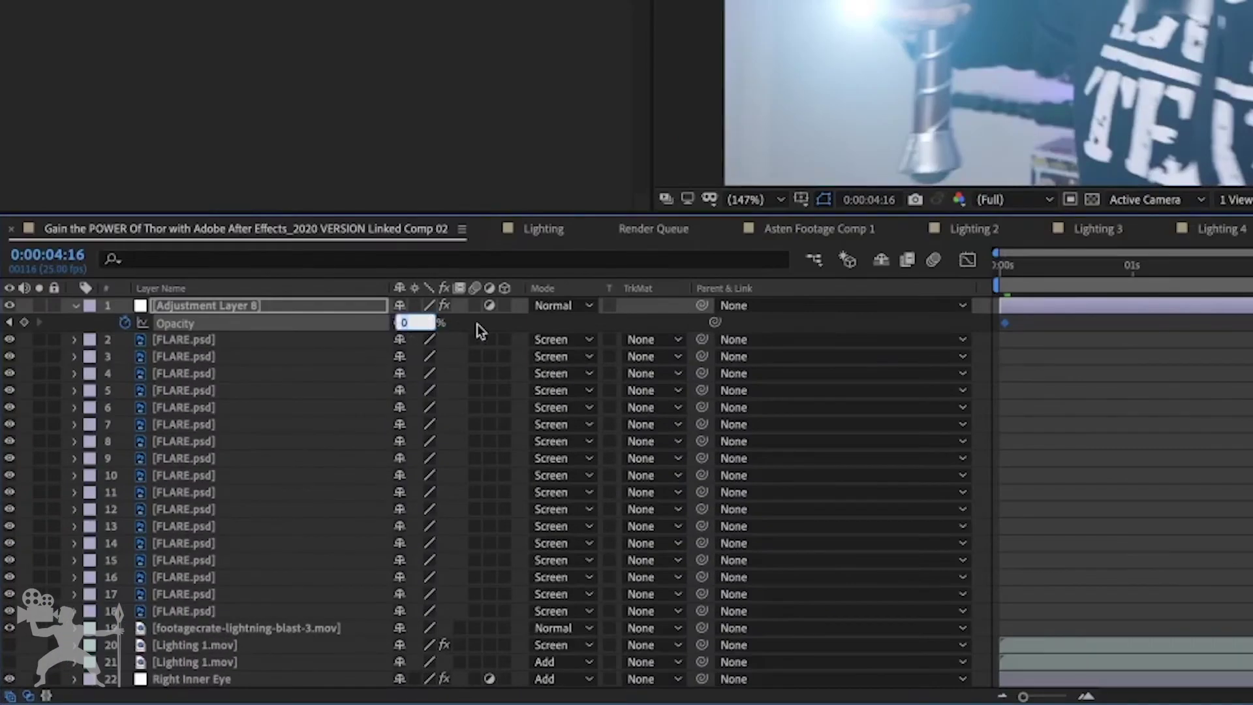
{"action": "type", "text": "100"}
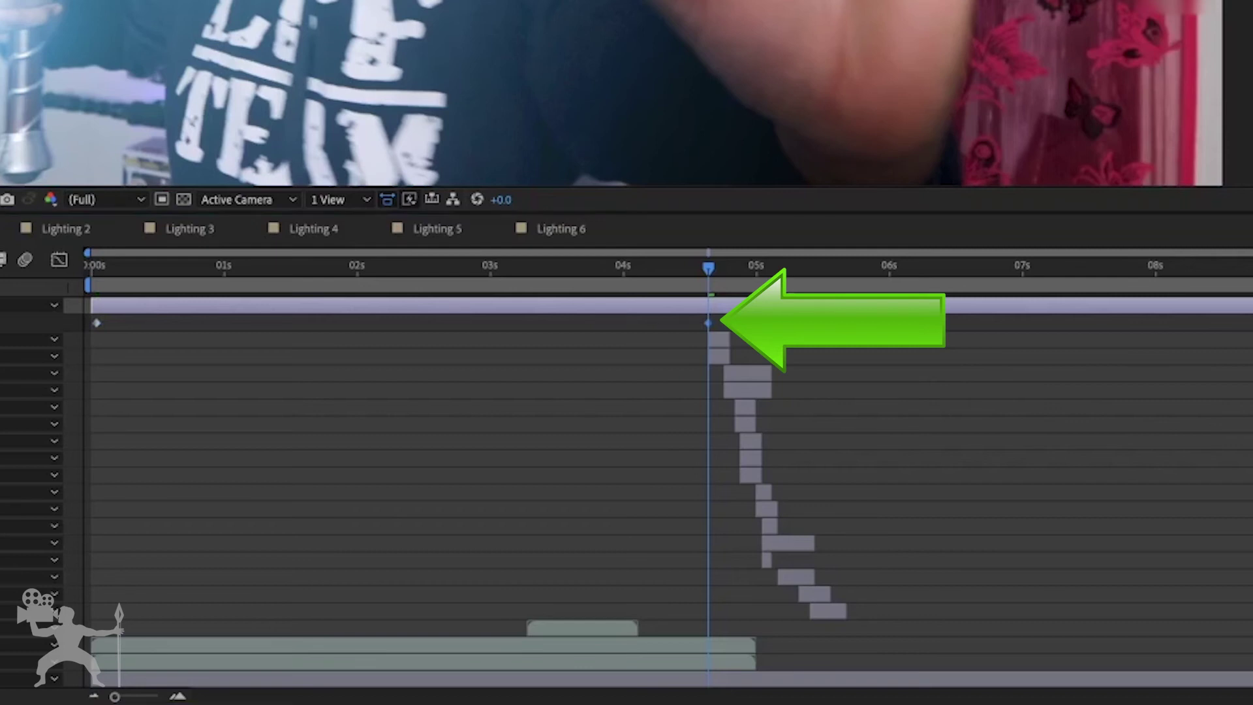
- Add an Opacity keyframe of 0% at 0:00:04:14, just before the first flare
{"action": "left_click", "coordinate": [699, 267]}
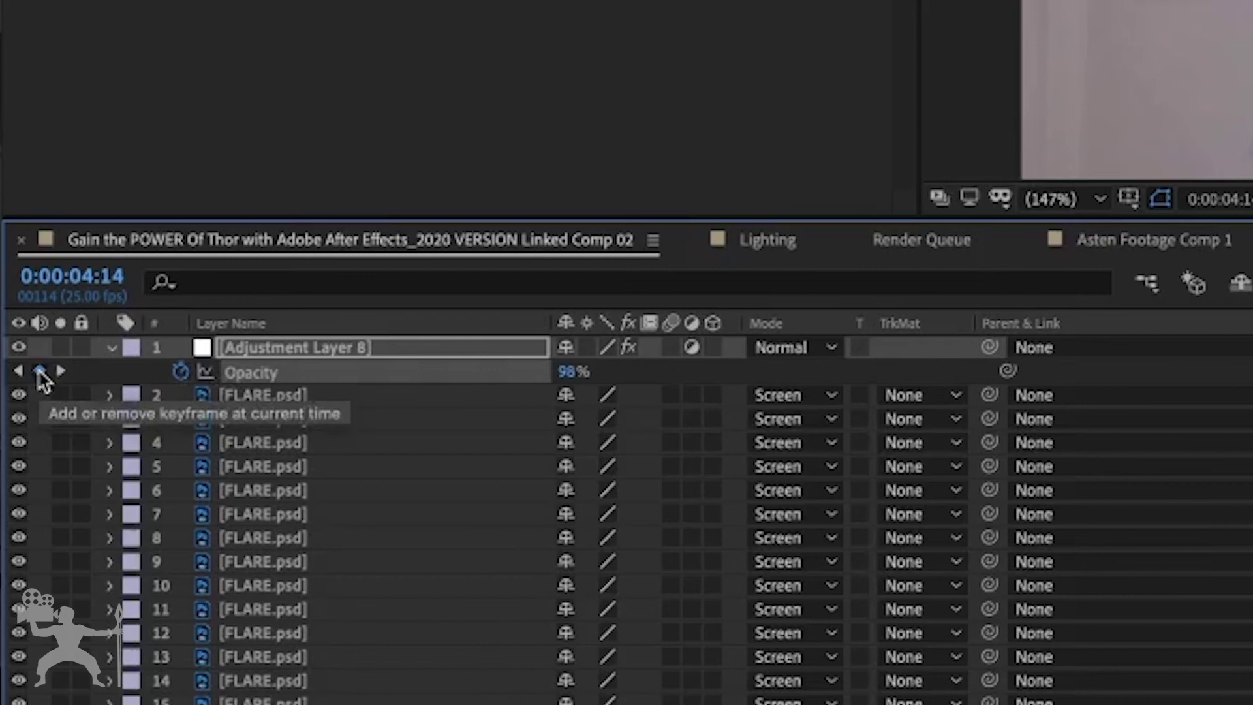
{"action": "left_click", "coordinate": [40, 372]}
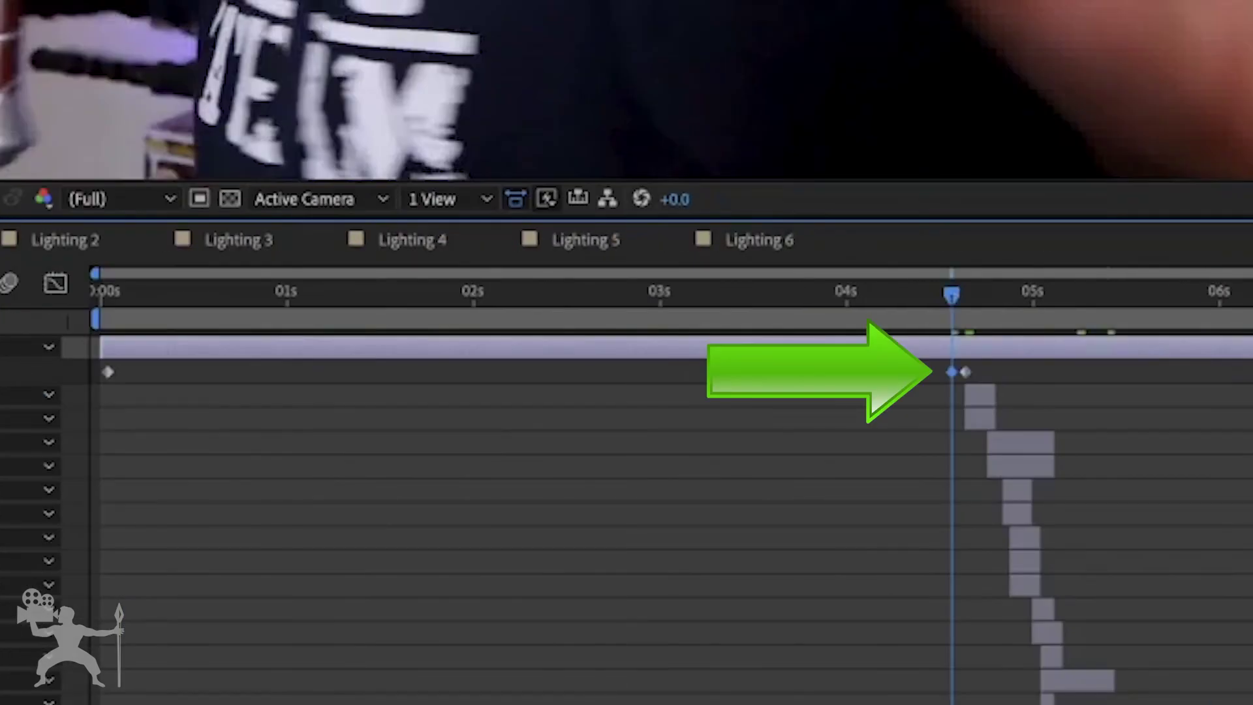
{"action": "left_click", "coordinate": [590, 371]}
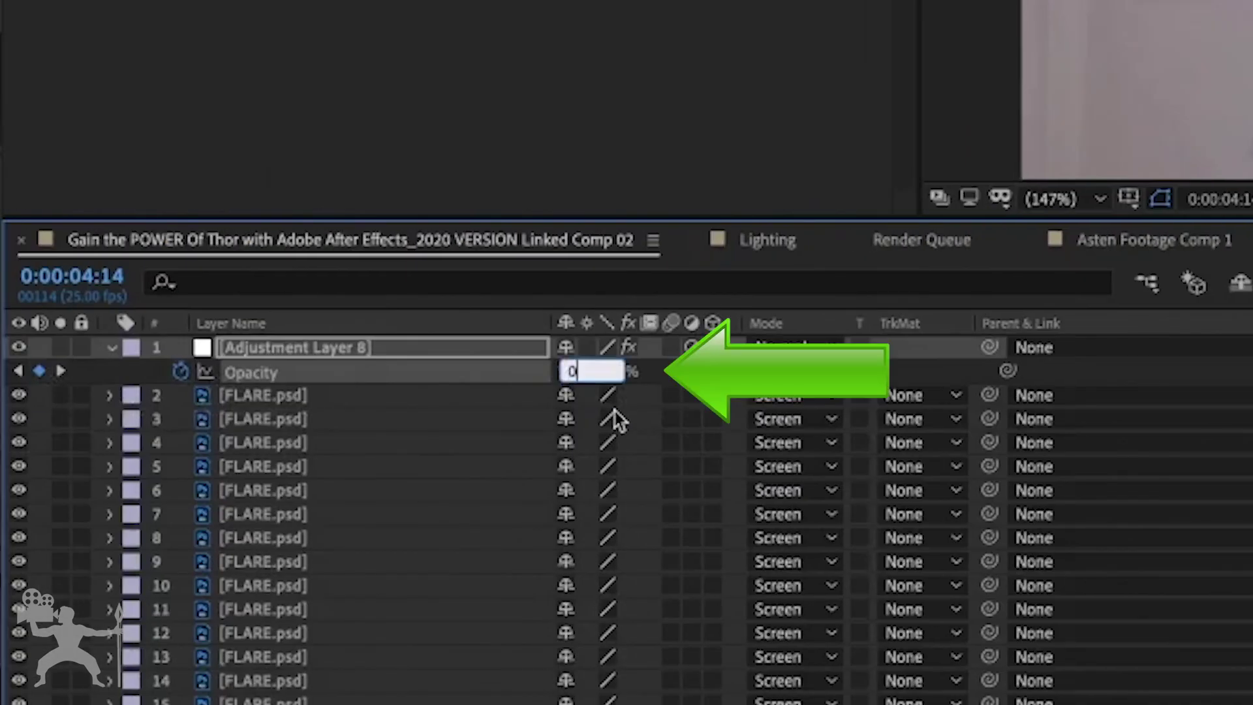
{"action": "key", "text": "Return"}
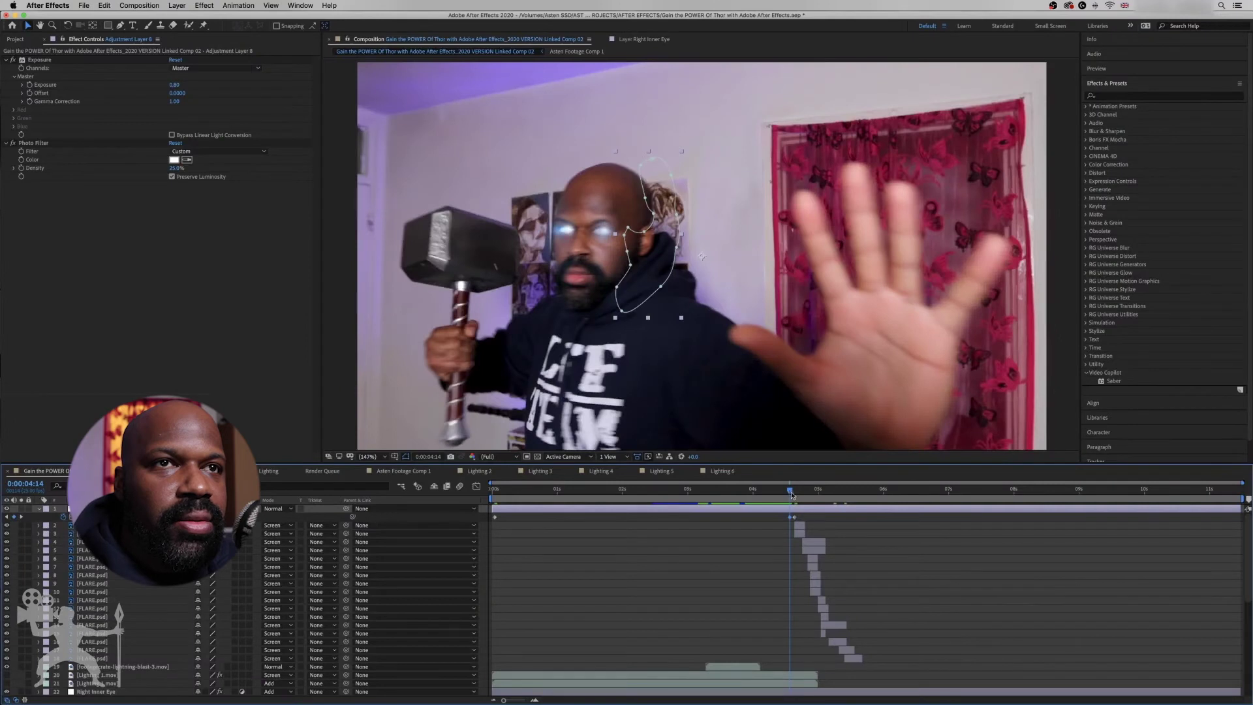
- Keyframe the adjustment layer's Opacity at 100% at 0:00:05:10 and 0% a few frames further on as the last flares end
{"action": "left_click_drag", "start_coordinate": [792, 493], "coordinate": [846, 498]}
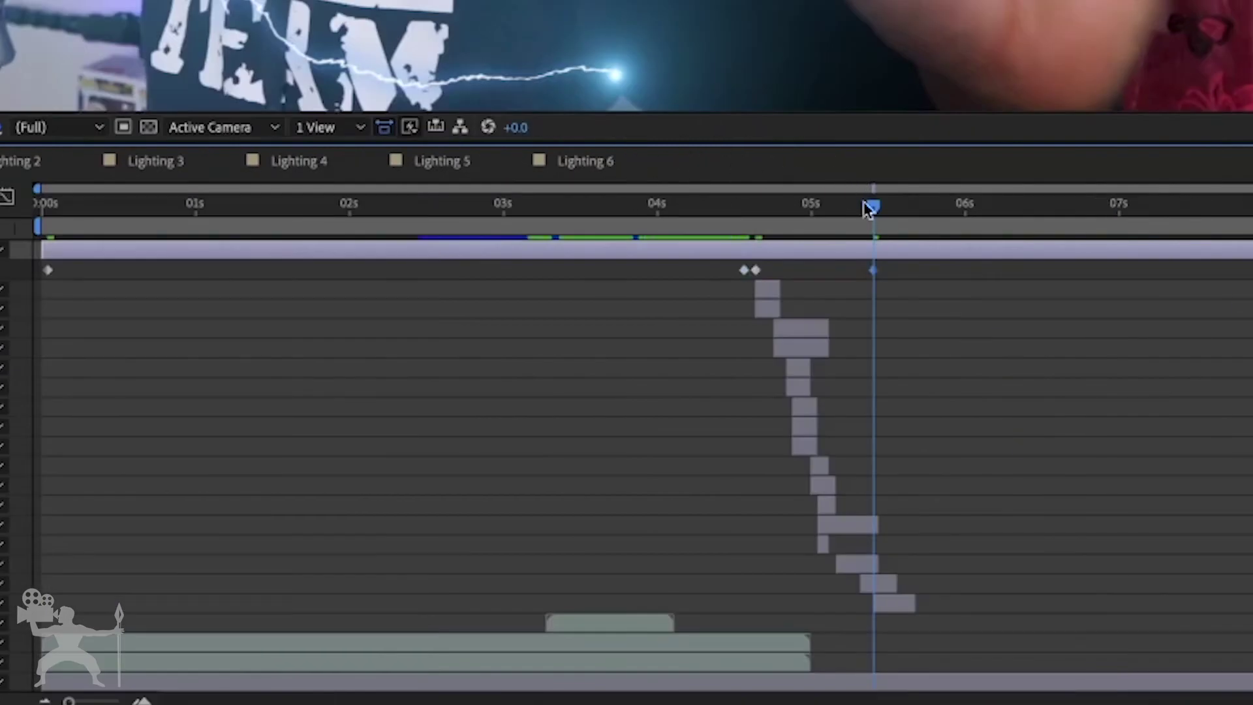
{"action": "left_click_drag", "start_coordinate": [864, 204], "coordinate": [894, 207]}
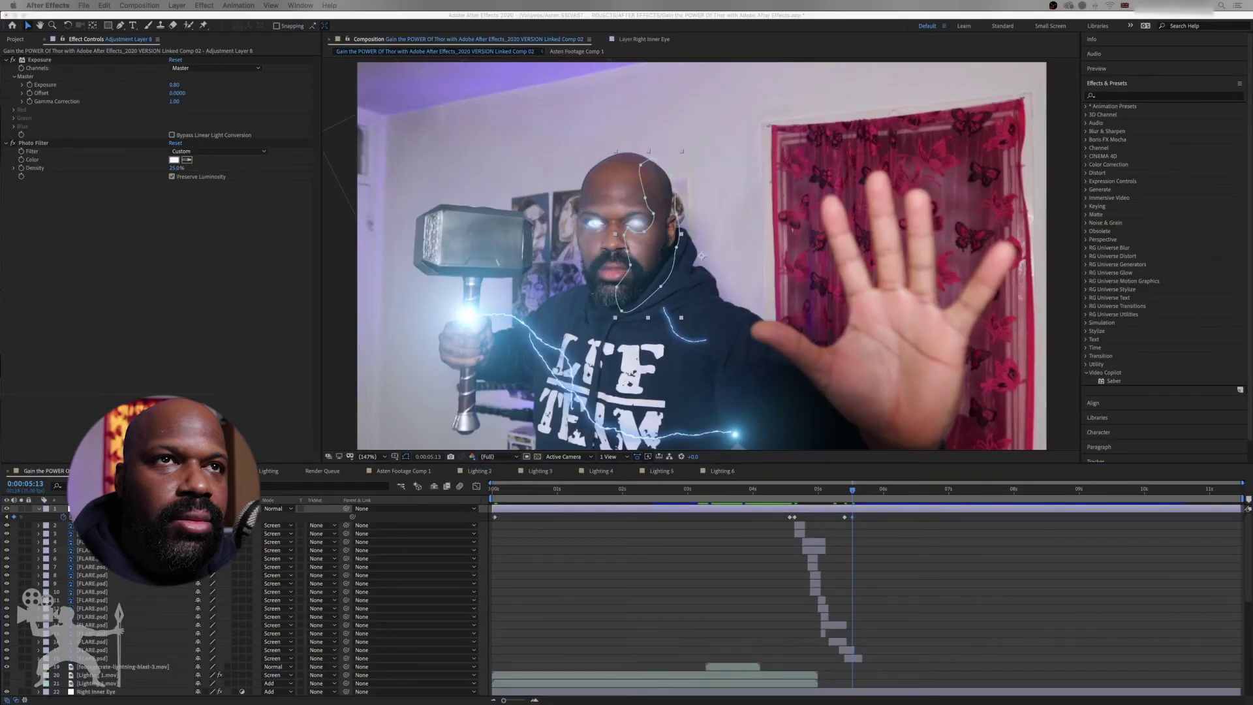
- Play back the lightning section to check the timing of the facial light with the flares
{"action": "left_click_drag", "start_coordinate": [860, 432], "coordinate": [660, 434]}
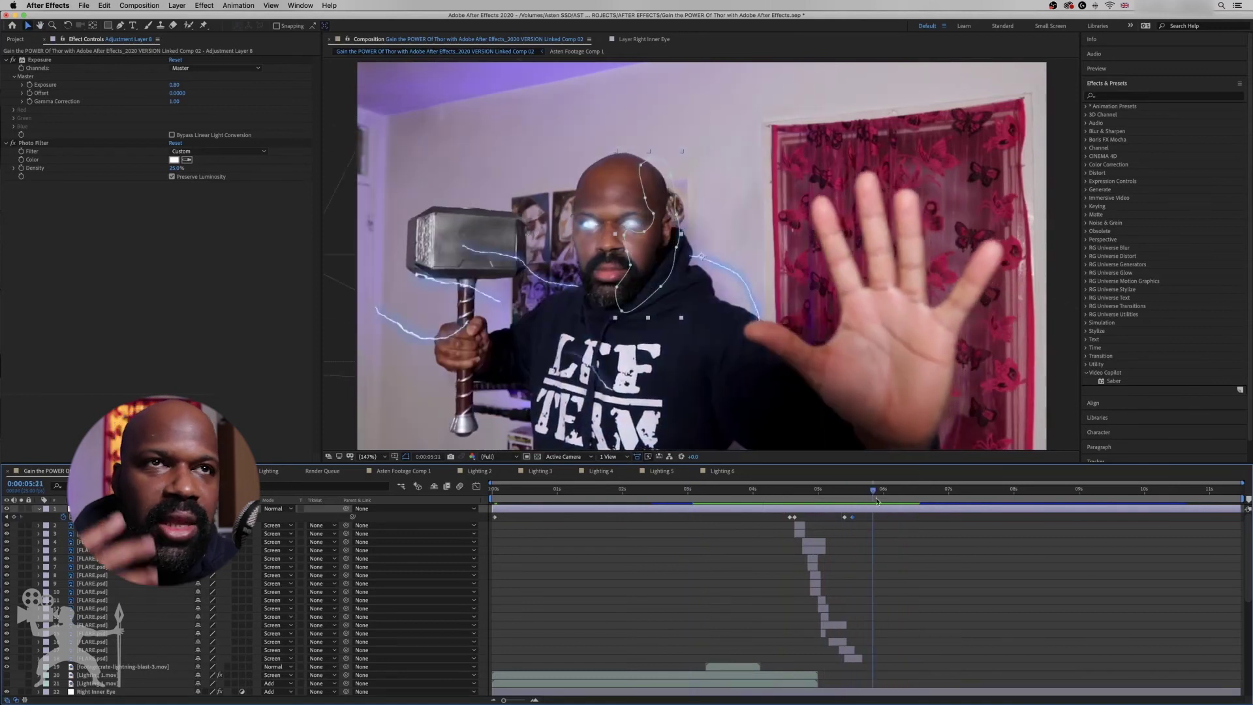
{"action": "key", "text": "space"}
{"action": "left_click", "coordinate": [764, 490]}
{"action": "key", "text": "space"}
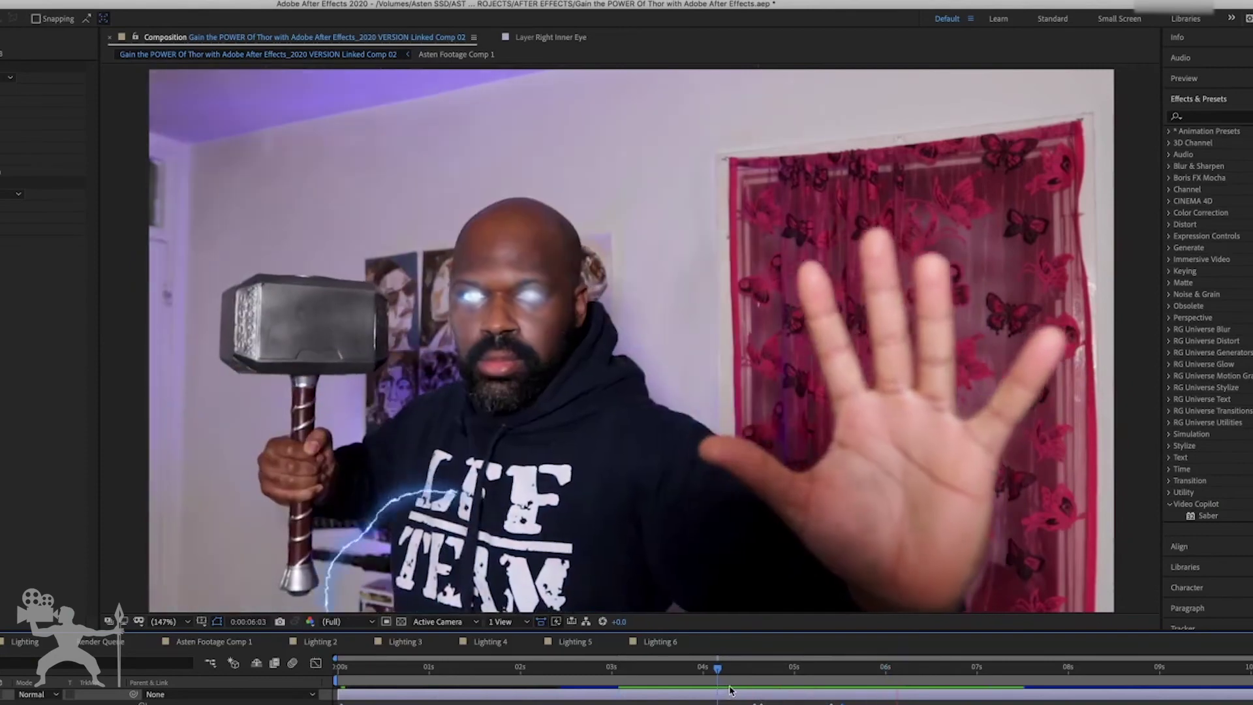
{"action": "key", "text": "space"}
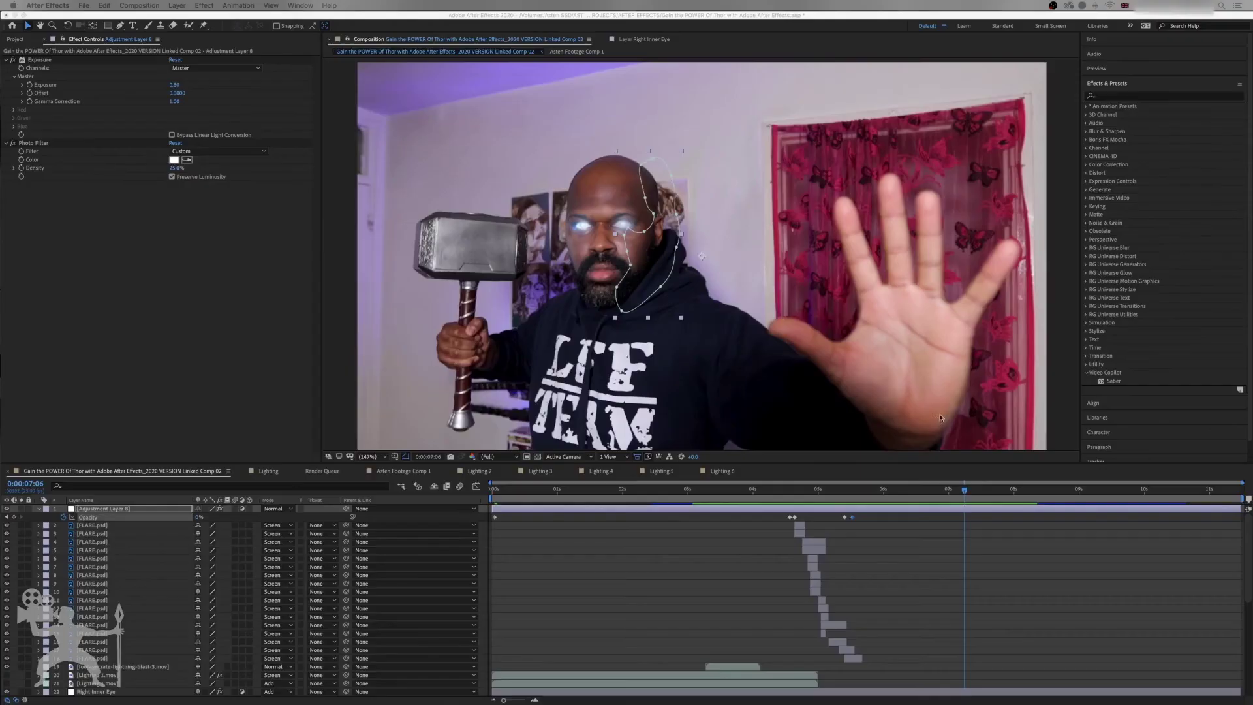
- Replay the shot from 0:00:02:15, return to the first flare at 0:00:04:17, and collapse the face-light adjustment layer's properties
{"action": "left_click_drag", "start_coordinate": [708, 495], "coordinate": [662, 495]}
{"action": "key", "text": "space"}
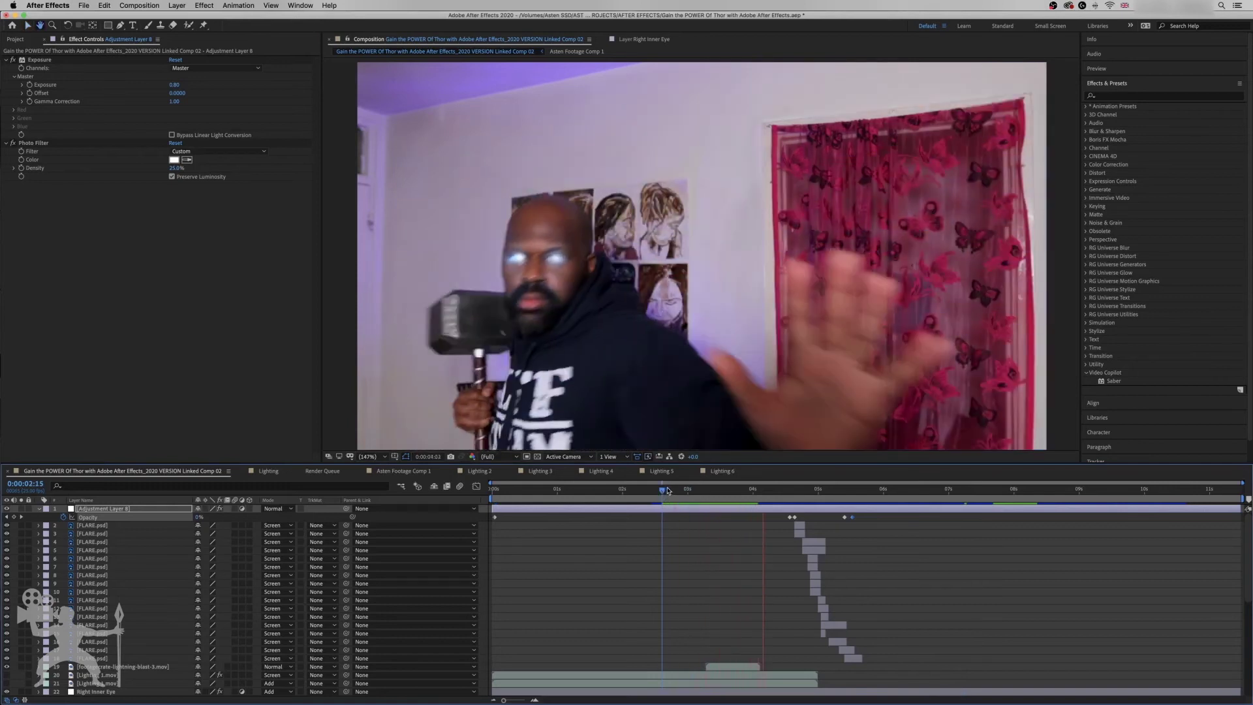
{"action": "mouse_move", "coordinate": [803, 492]}
{"action": "left_mouse_down"}
{"action": "mouse_move", "coordinate": [788, 491]}
{"action": "mouse_move", "coordinate": [827, 492]}
{"action": "mouse_move", "coordinate": [797, 491]}
{"action": "left_mouse_up"}
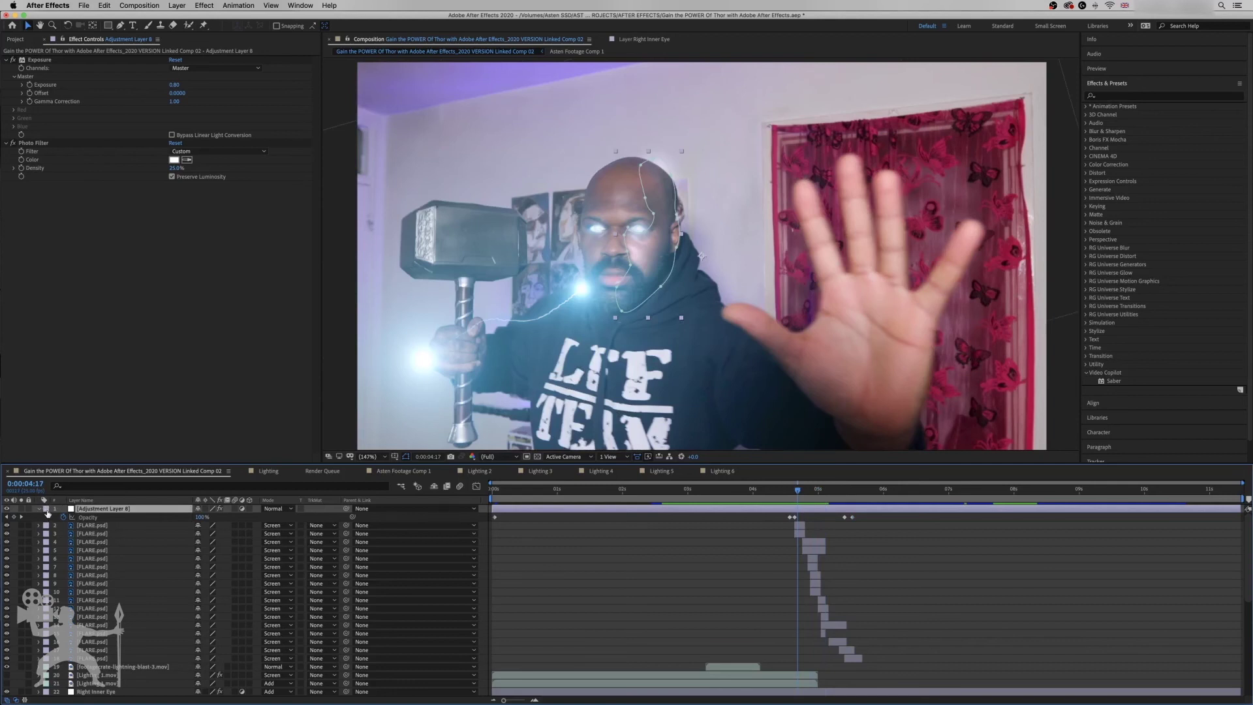
{"action": "left_click", "coordinate": [38, 509]}
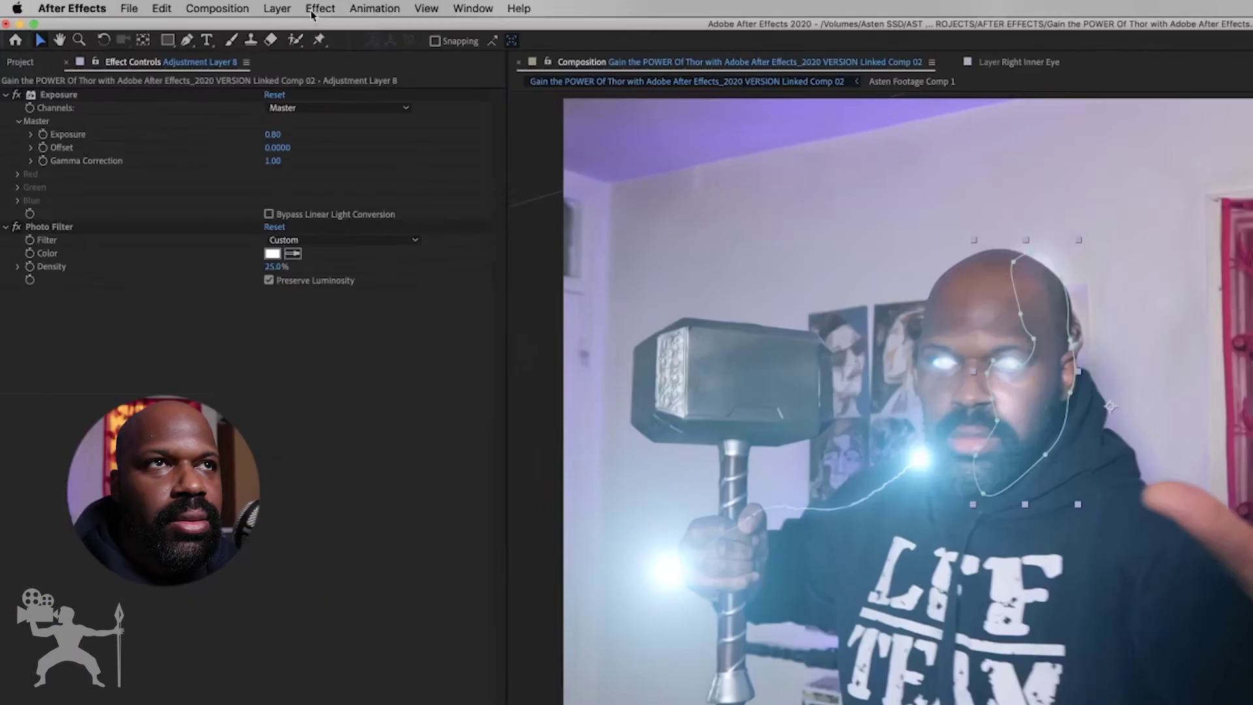
- Create a second adjustment layer above the face-light adjustment layer
{"action": "left_click", "coordinate": [202, 6]}
{"action": "mouse_move", "coordinate": [426, 13]}
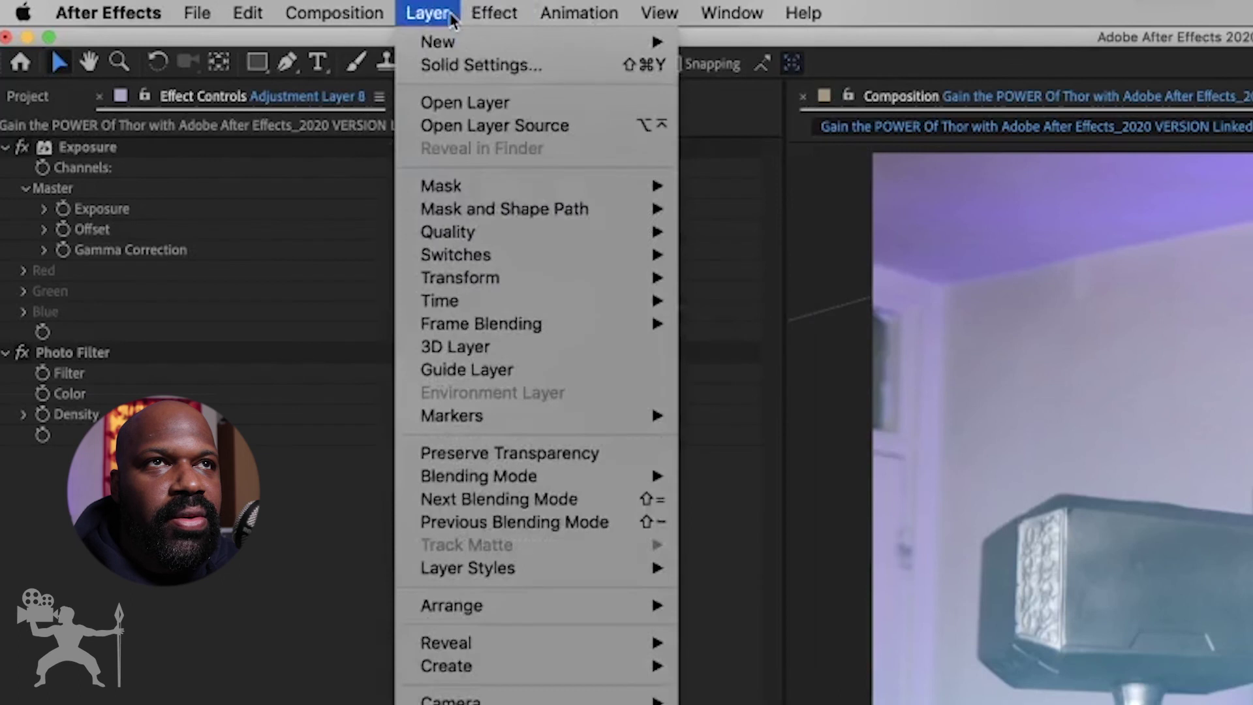
{"action": "mouse_move", "coordinate": [437, 41]}
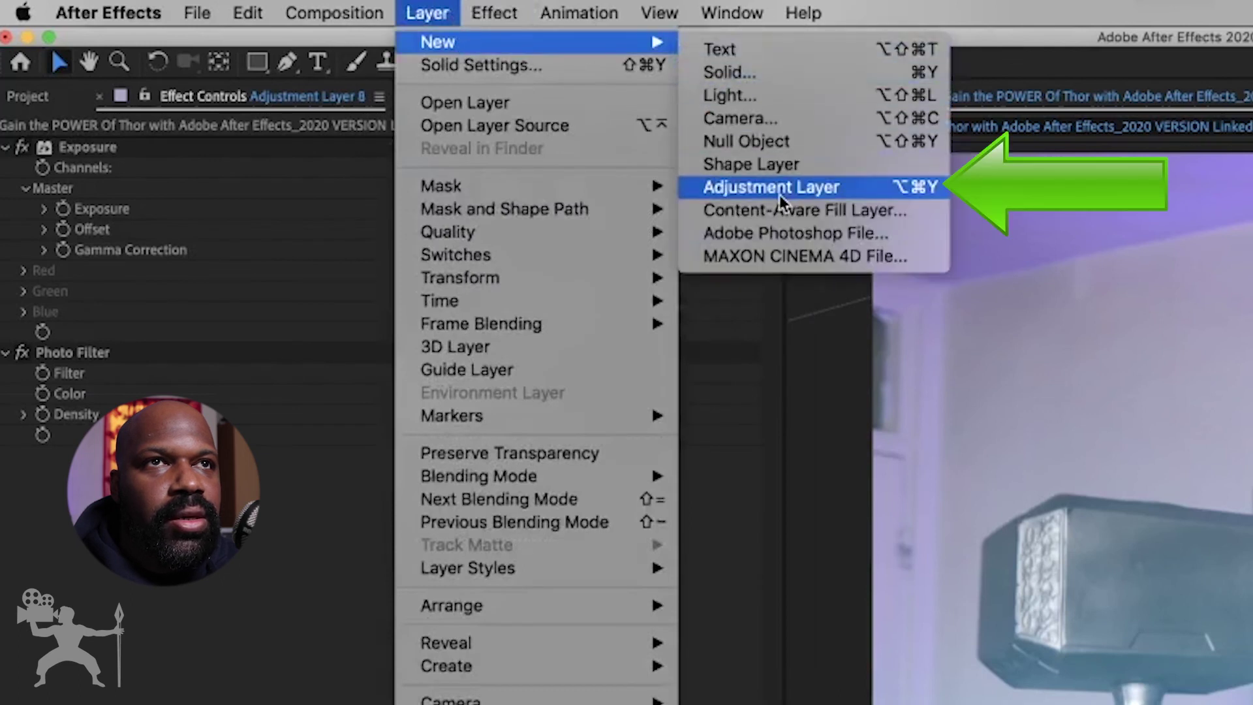
{"action": "left_click", "coordinate": [702, 194]}
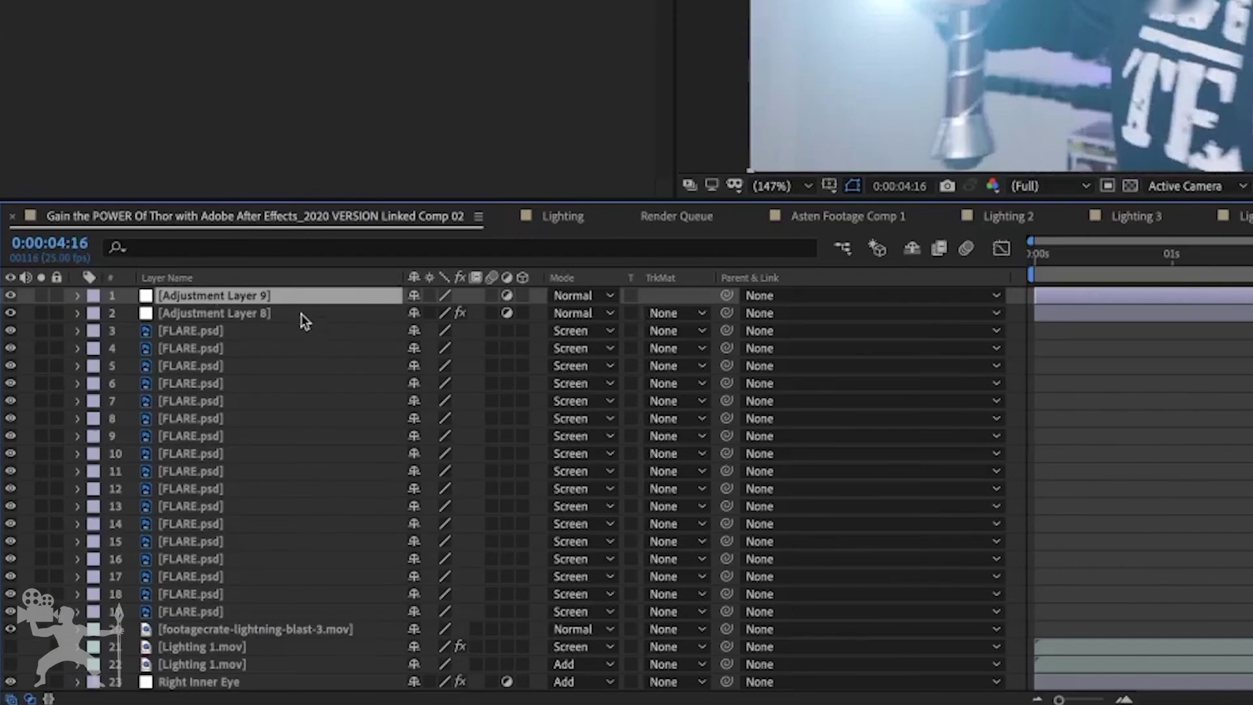
- Copy the Exposure and Photo Filter effects from the face-light adjustment layer onto the new adjustment layer
{"action": "left_click", "coordinate": [302, 314]}
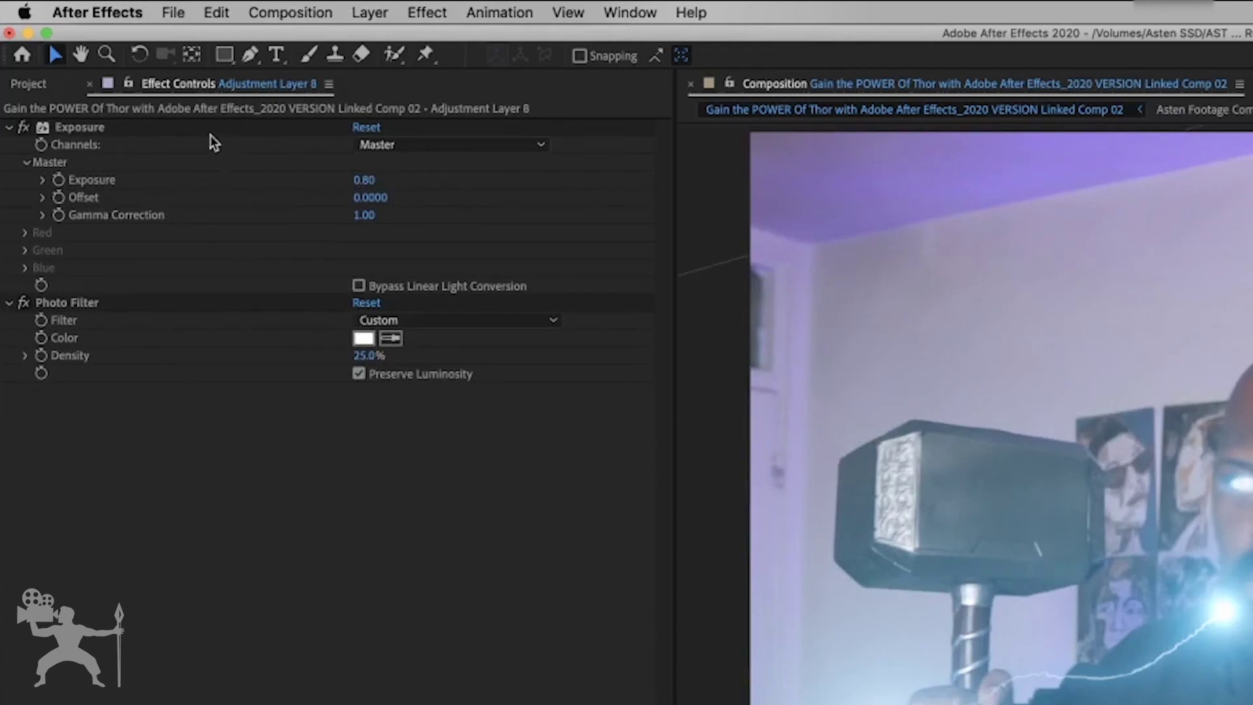
{"action": "left_click", "coordinate": [209, 135]}
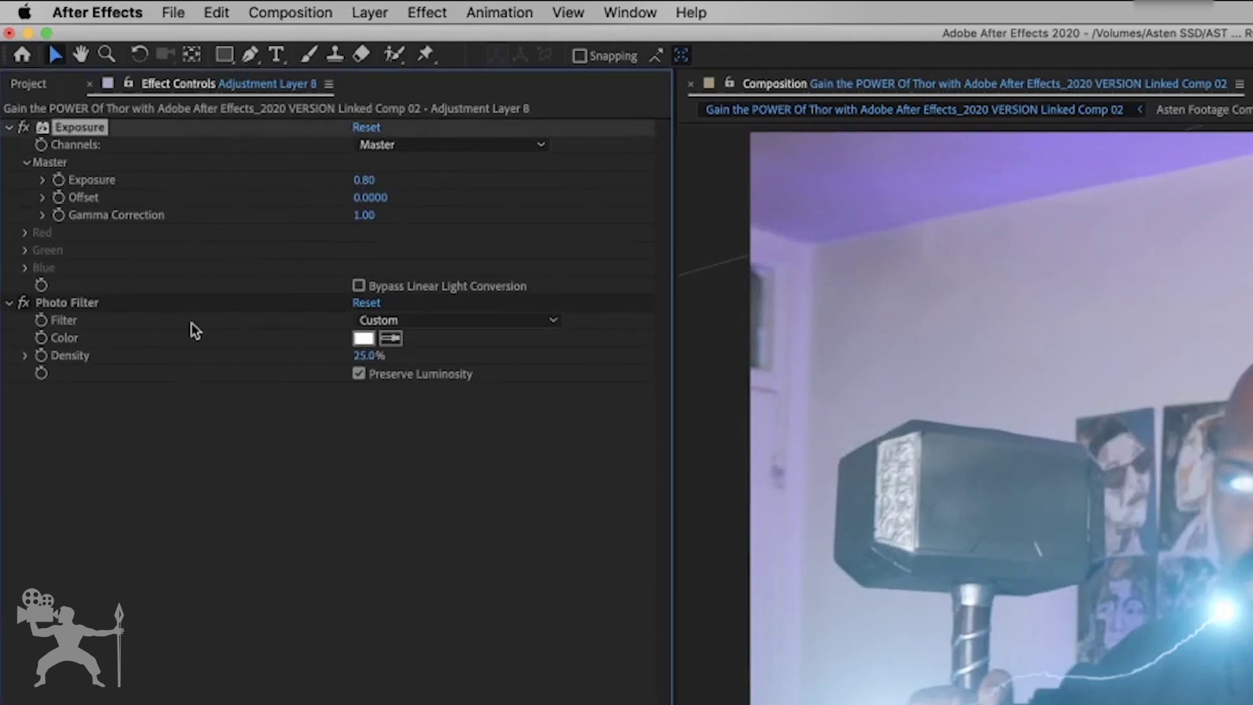
{"action": "left_click", "coordinate": [160, 302], "text": "shift"}
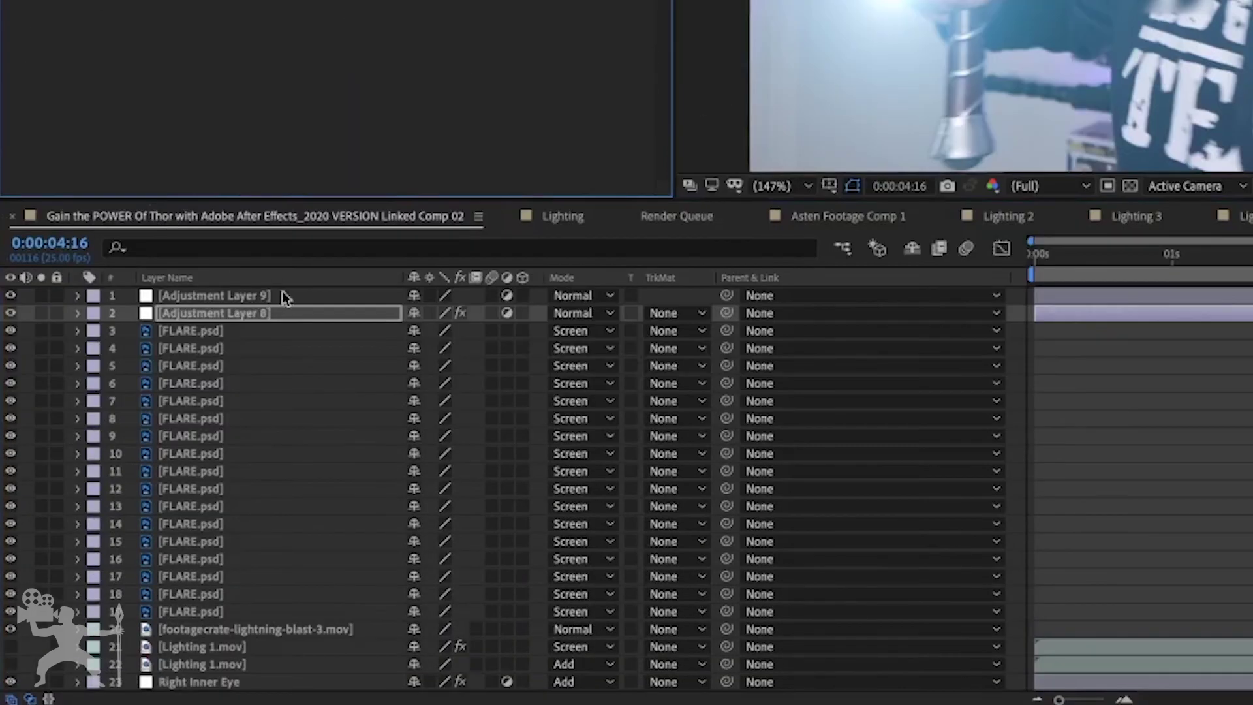
{"action": "left_click", "coordinate": [293, 298]}
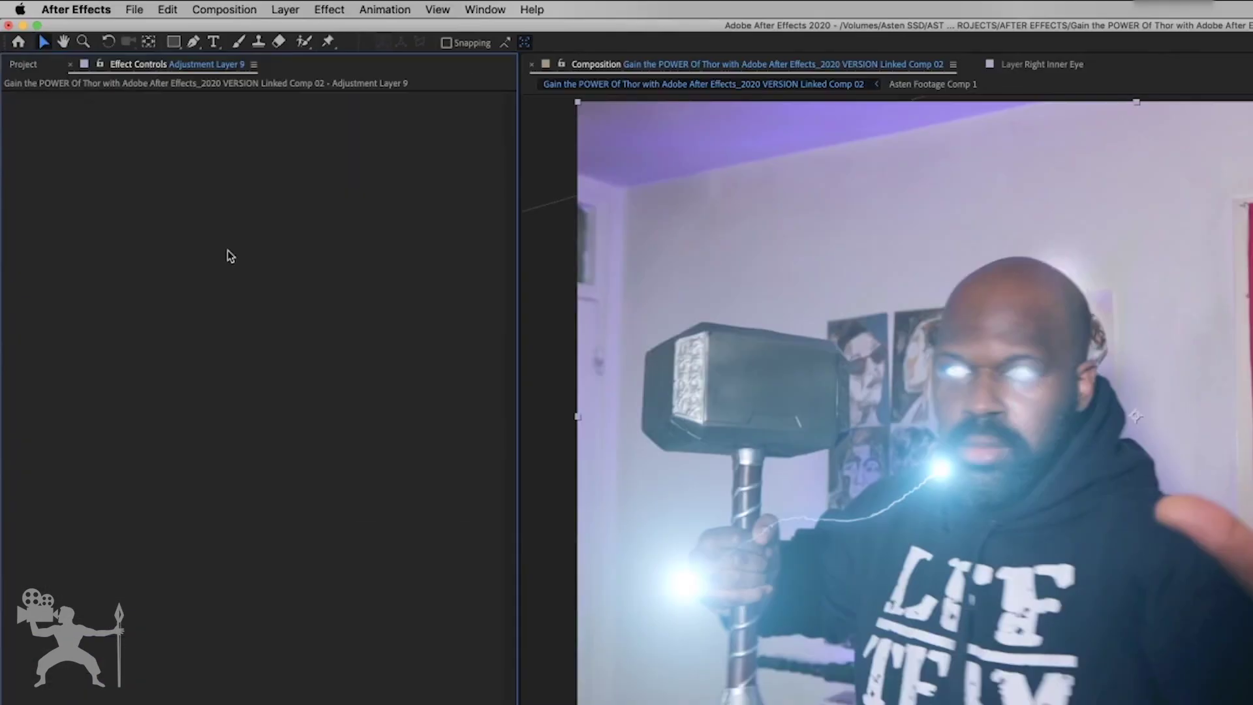
{"action": "key", "text": "super+v"}
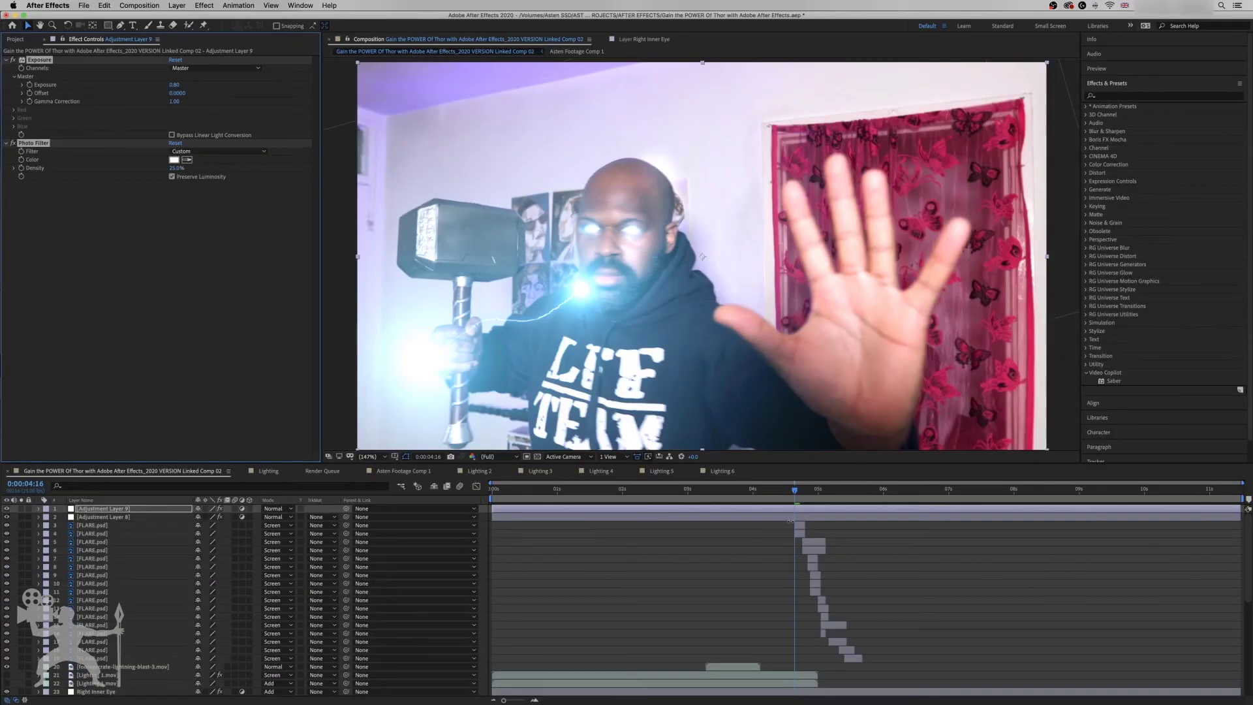
- At 0:00:04:18, draw a closed Pen mask around the hoodie's chest area on the new adjustment layer
{"action": "mouse_move", "coordinate": [794, 489]}
{"action": "left_mouse_down"}
{"action": "mouse_move", "coordinate": [762, 491]}
{"action": "mouse_move", "coordinate": [815, 490]}
{"action": "mouse_move", "coordinate": [782, 490]}
{"action": "left_mouse_up"}
{"action": "left_click", "coordinate": [805, 511]}
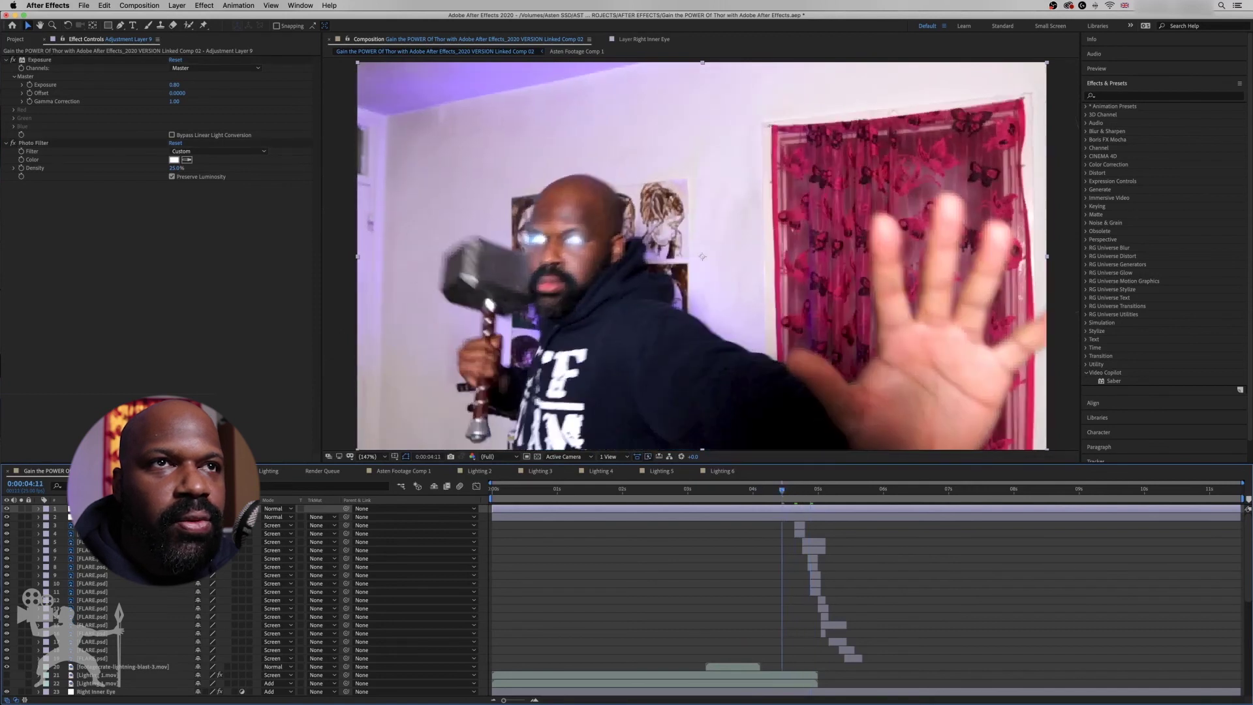
{"action": "left_click", "coordinate": [799, 491]}
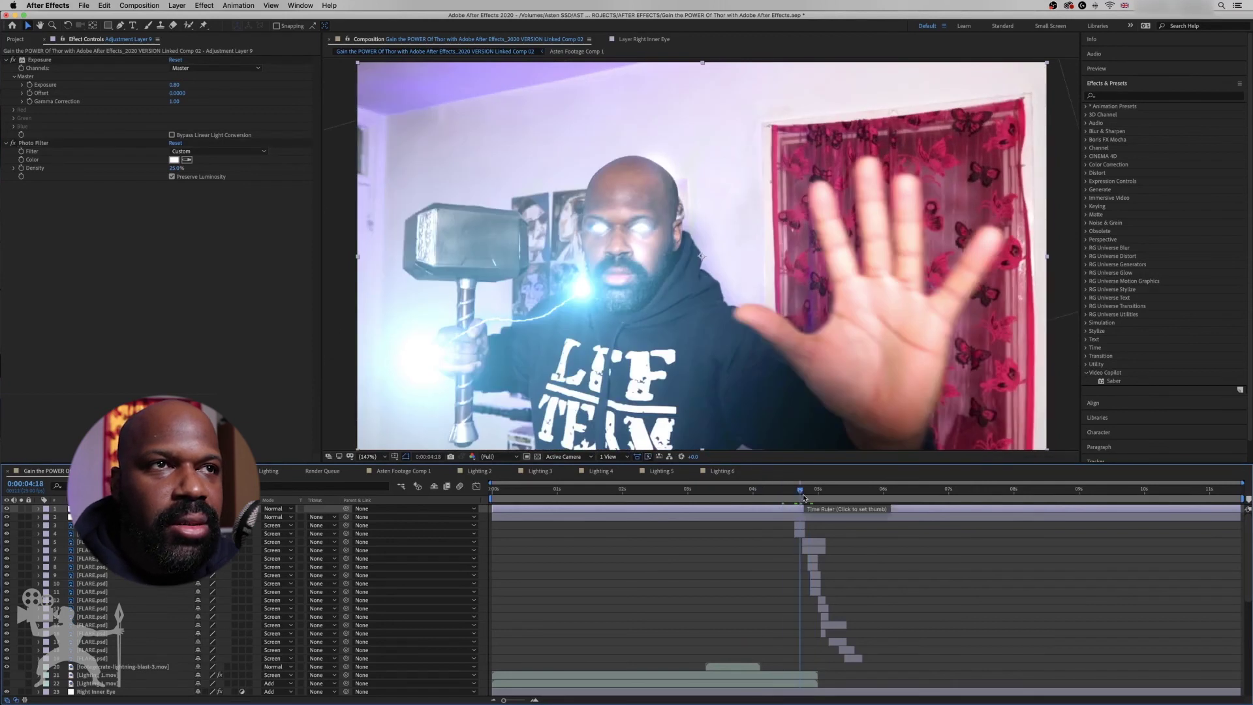
{"action": "left_click", "coordinate": [120, 25]}
{"action": "left_click", "coordinate": [615, 317]}
{"action": "left_click", "coordinate": [638, 325]}
{"action": "left_click", "coordinate": [691, 350]}
{"action": "left_click", "coordinate": [697, 404]}
{"action": "left_click", "coordinate": [708, 448]}
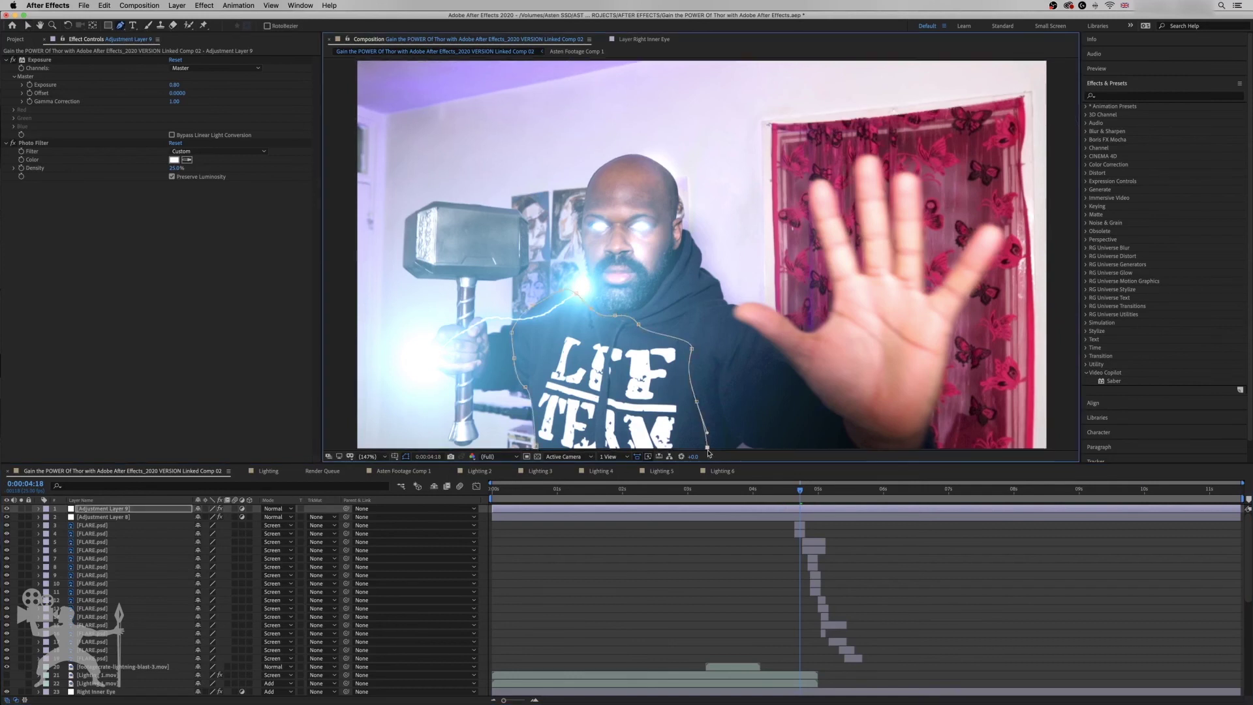
{"action": "left_click", "coordinate": [536, 448]}
- Add Opacity keyframes to the chest-light adjustment layer at 0:00:04:16 and two frames earlier, around the first flare
{"action": "key", "text": "t"}
{"action": "key", "text": "Page_Up"}
{"action": "key", "text": "Page_Up"}
{"action": "left_click", "coordinate": [62, 517]}
{"action": "key", "text": "Page_Up"}
{"action": "key", "text": "Page_Up"}
{"action": "left_click", "coordinate": [14, 517]}
- Lower the chest-light layer's Opacity at the composition's start and add Opacity keyframes at the last flare's end and near the composition's end
{"action": "left_click", "coordinate": [493, 490]}
{"action": "left_click_drag", "start_coordinate": [201, 517], "coordinate": [157, 517]}
{"action": "left_click_drag", "start_coordinate": [493, 491], "coordinate": [940, 492]}
{"action": "left_click", "coordinate": [14, 517]}
{"action": "key", "text": "Page_Down"}
{"action": "left_click", "coordinate": [13, 517]}
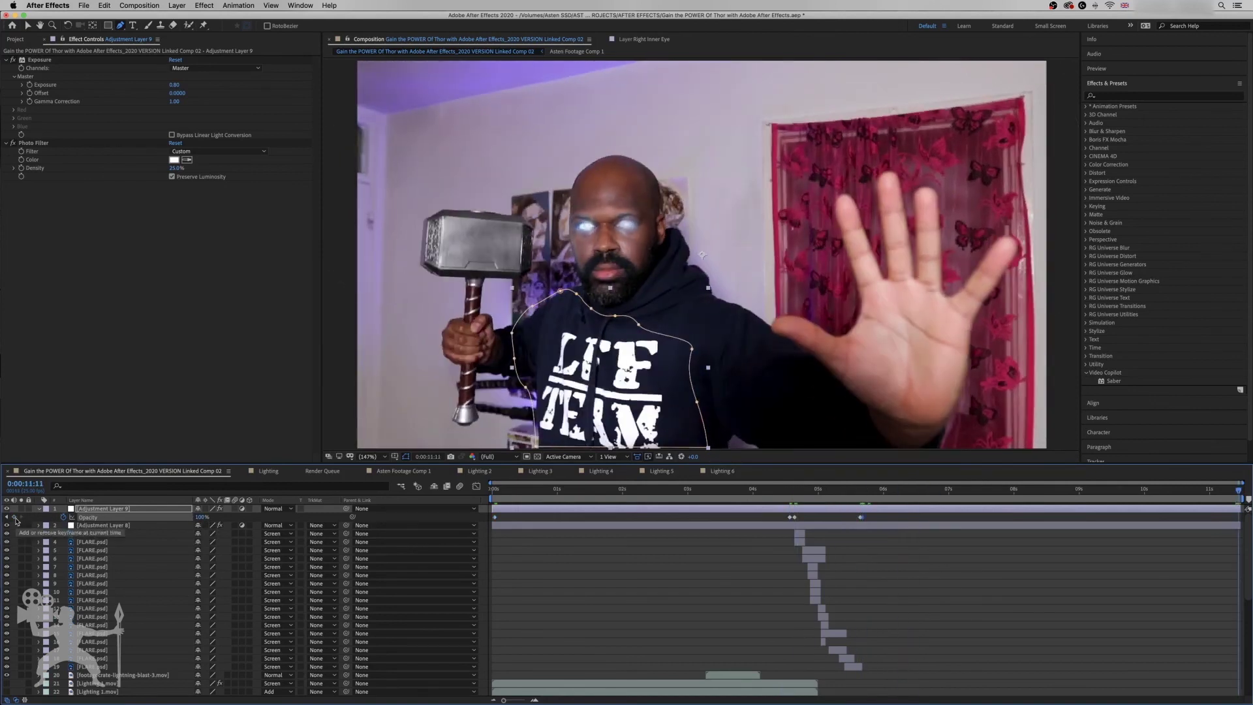
- Play the composition from its start to check the chest light against the flares
{"action": "key", "text": "Home"}
{"action": "key", "text": "space"}
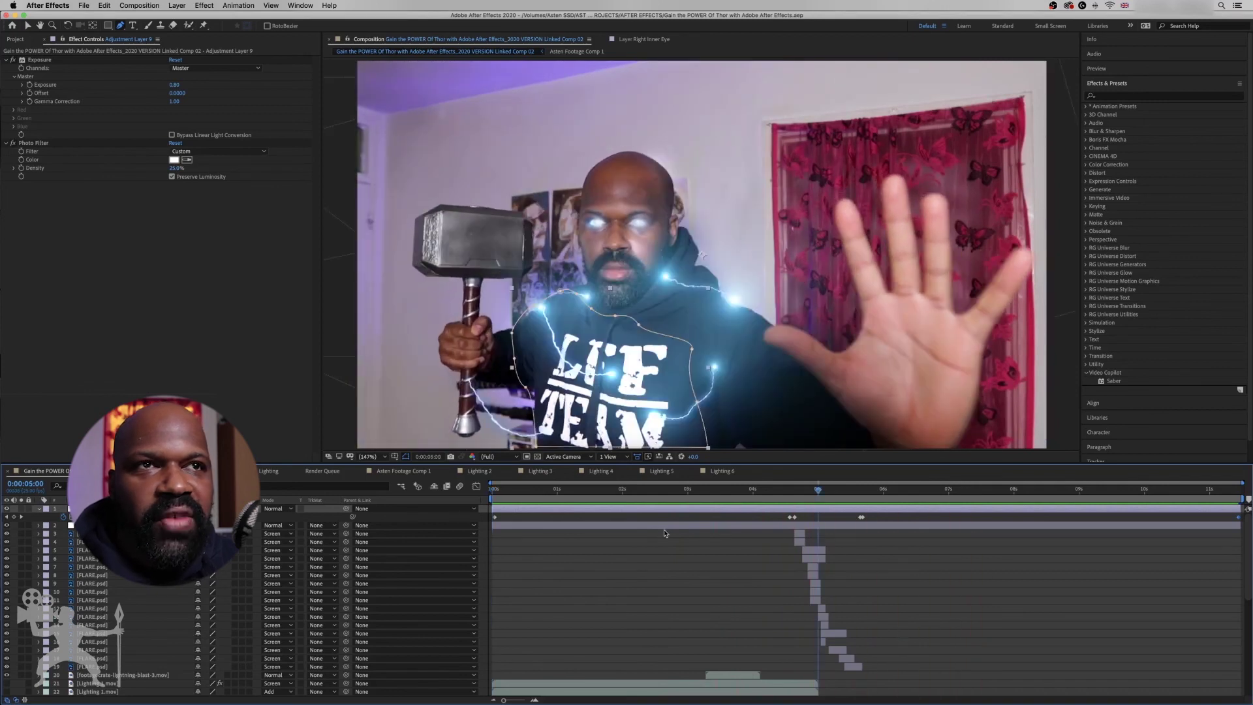
- Switch to Premiere Pro and play the linked After Effects composition from its start in the Thor Hammer Catch sequence
{"action": "key", "text": "super+Tab"}
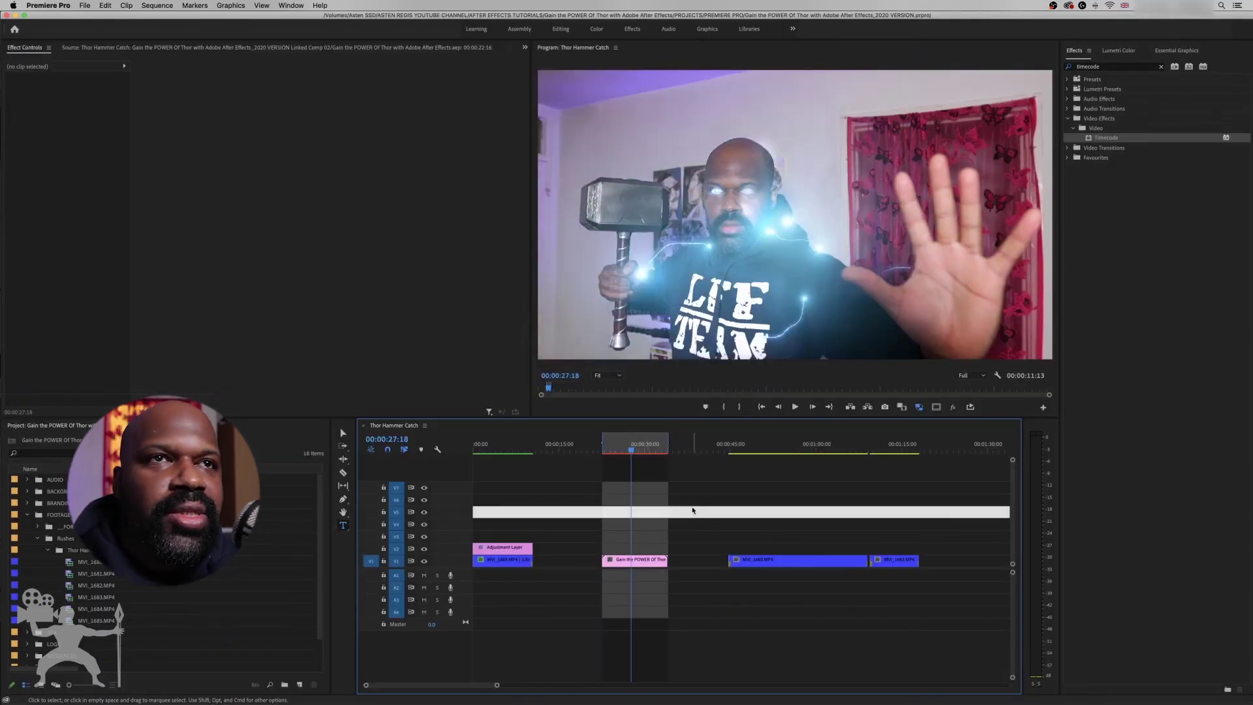
{"action": "key", "text": "Up"}
{"action": "key", "text": "space"}
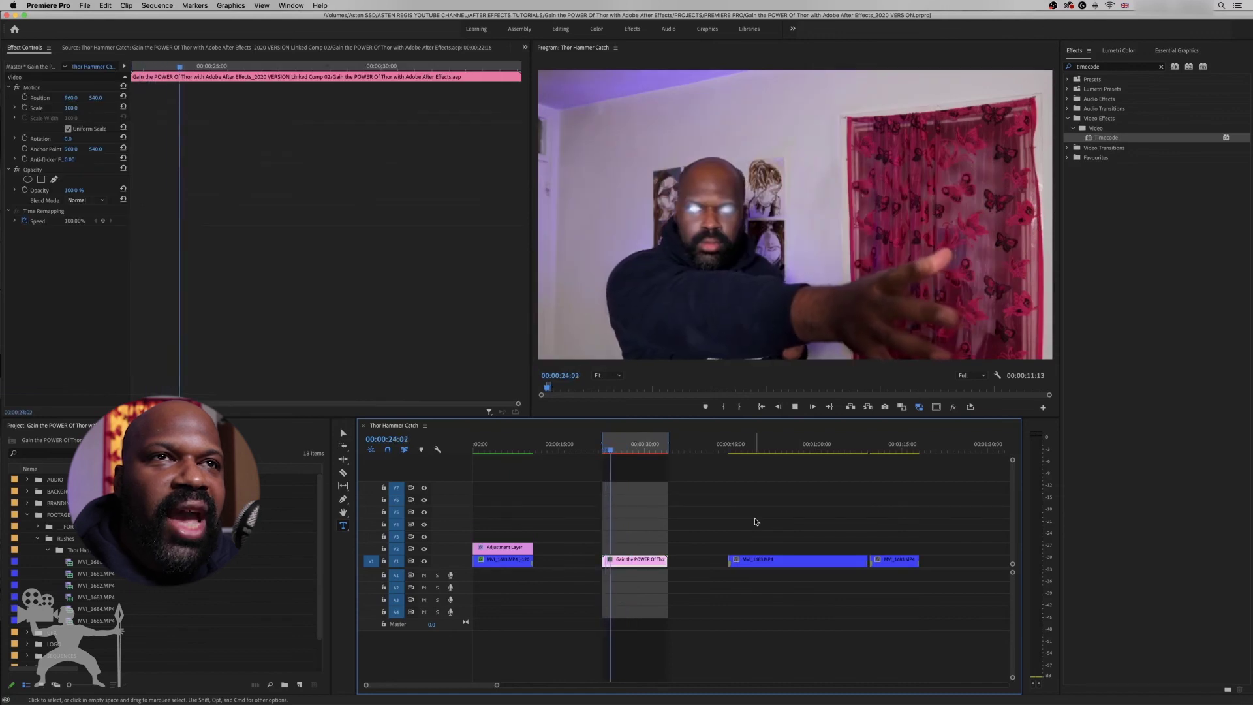